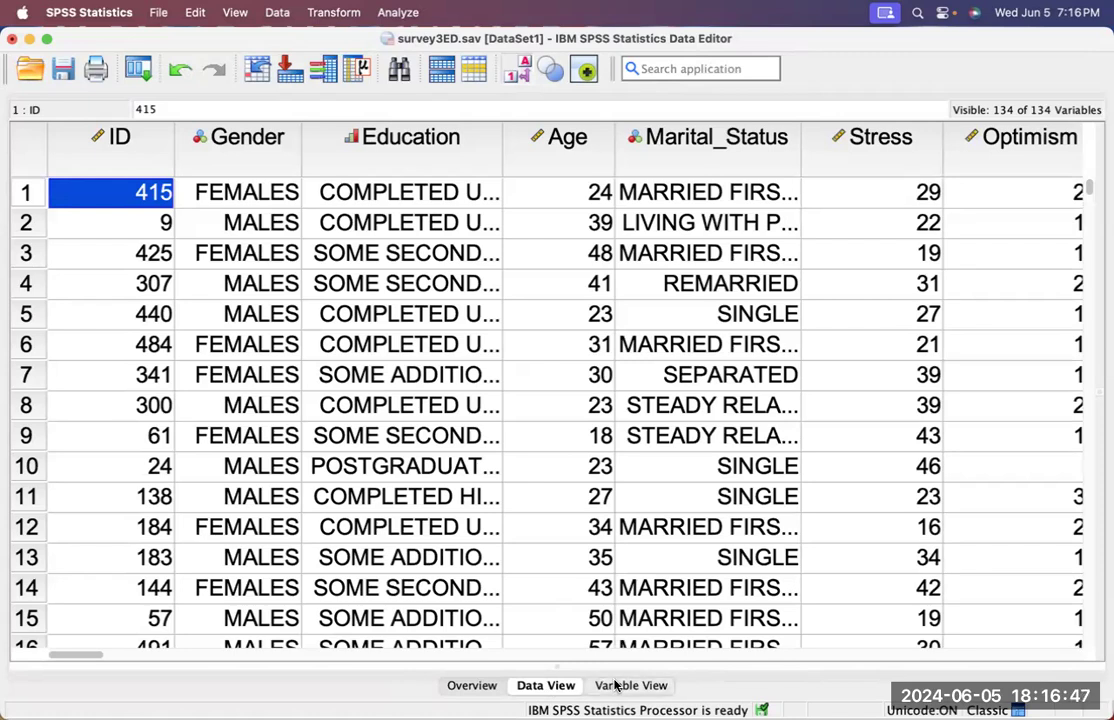
Show the variable definitions and review the value labels of the Gender variable, leaving them without changes
click(615, 685)
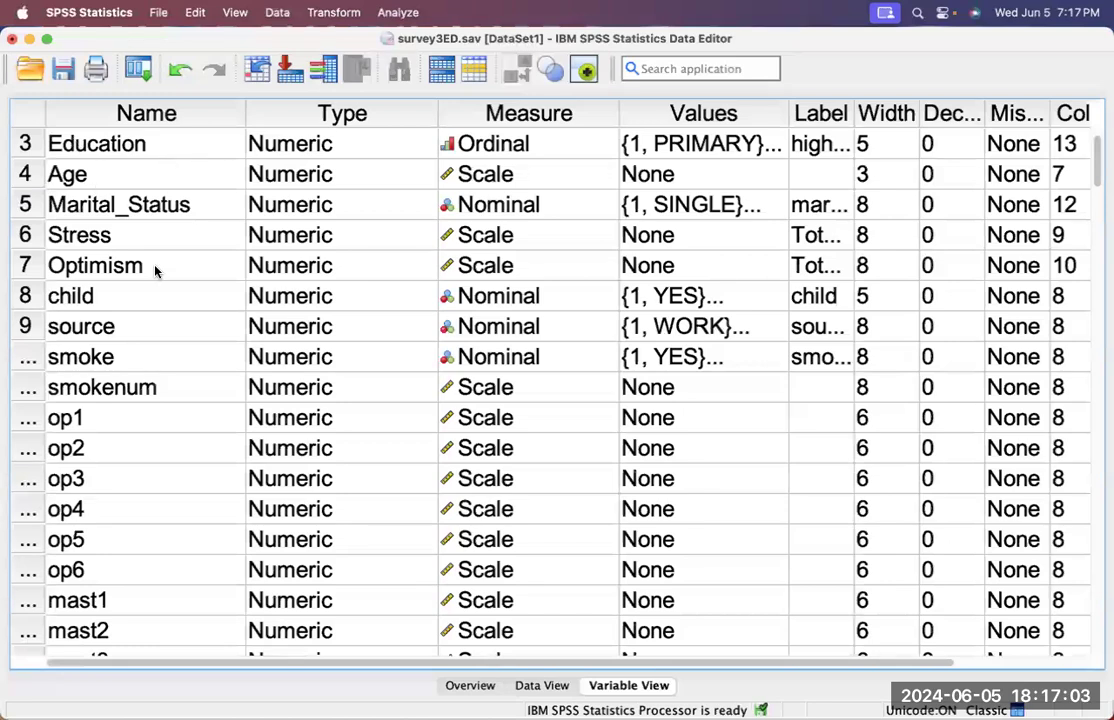
scroll(155, 270, up, 2)
scroll(155, 270, right, 3)
scroll(155, 270, left, 3)
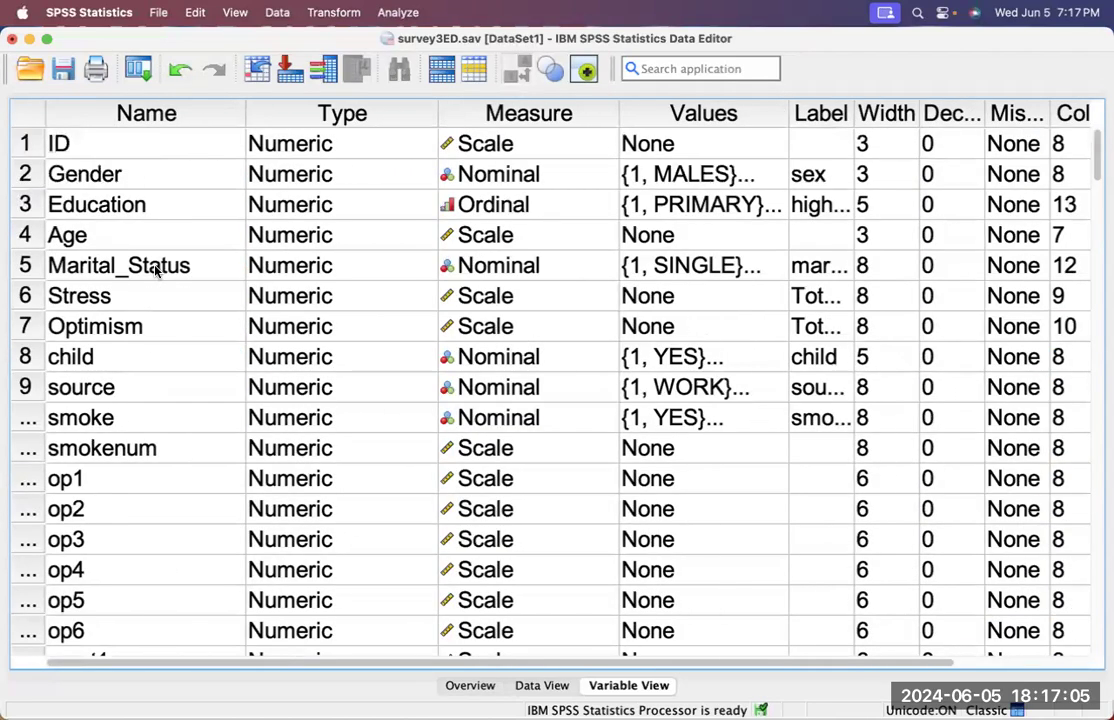
click(27, 174)
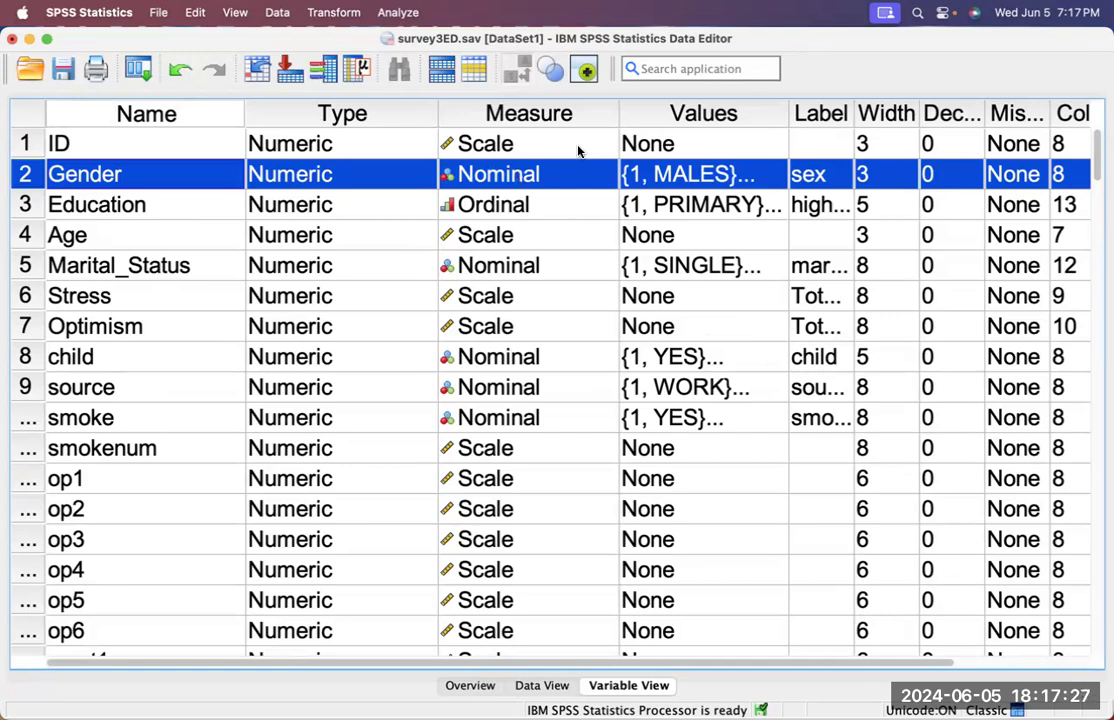
click(746, 183)
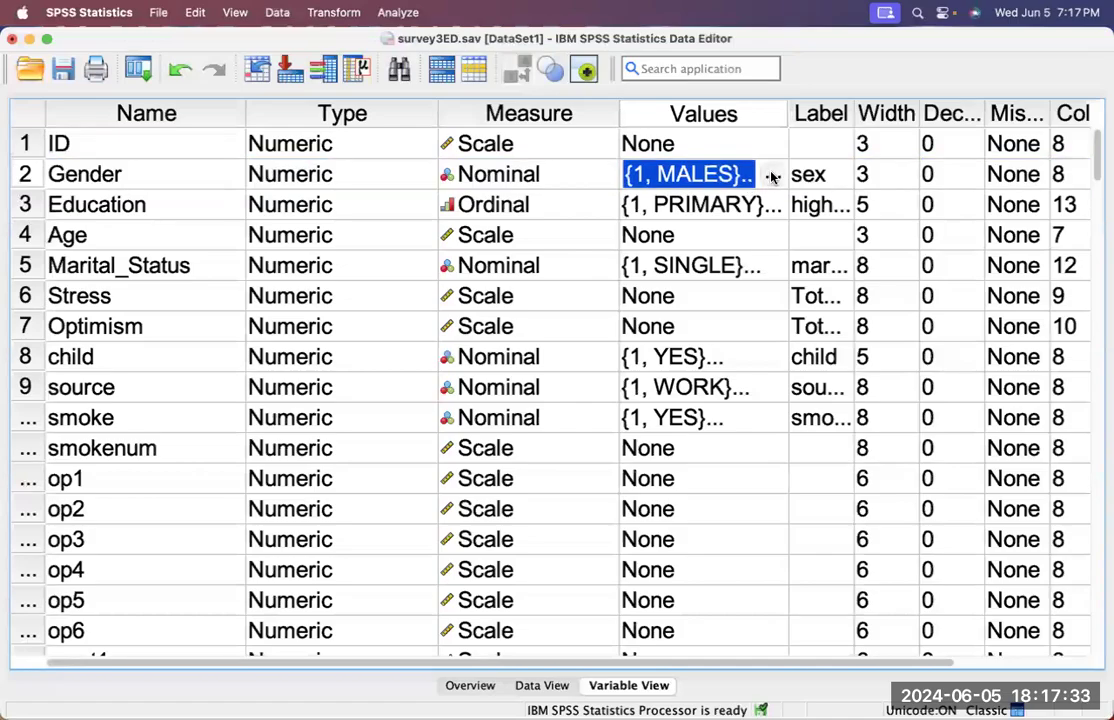
click(771, 176)
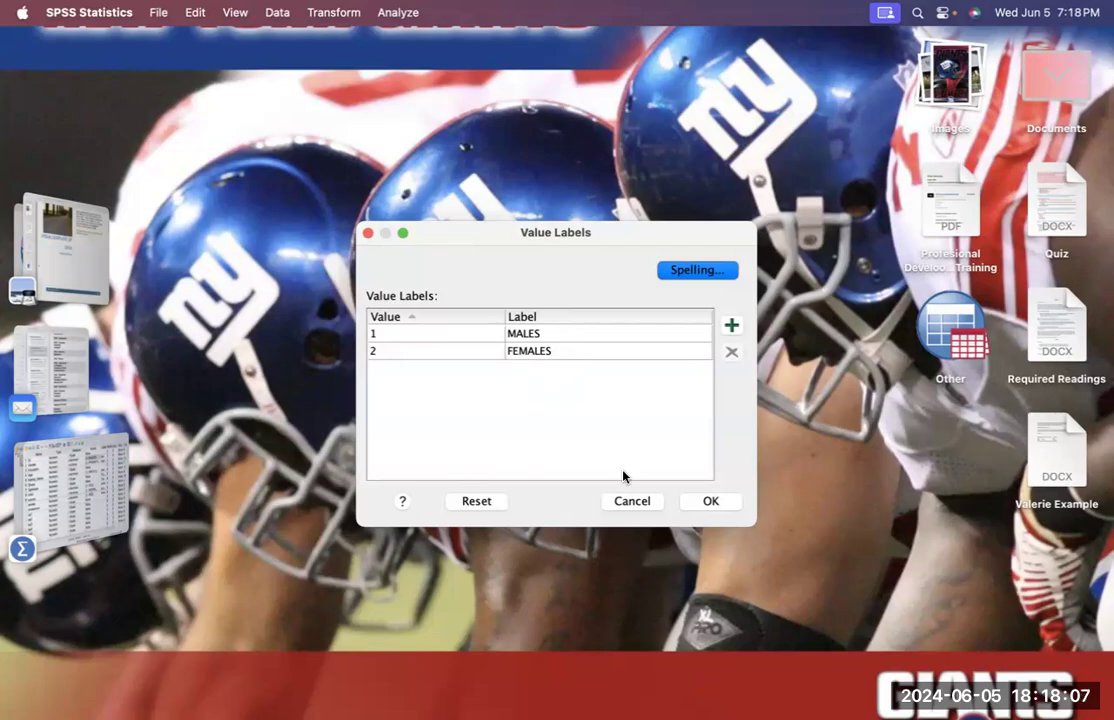
click(643, 501)
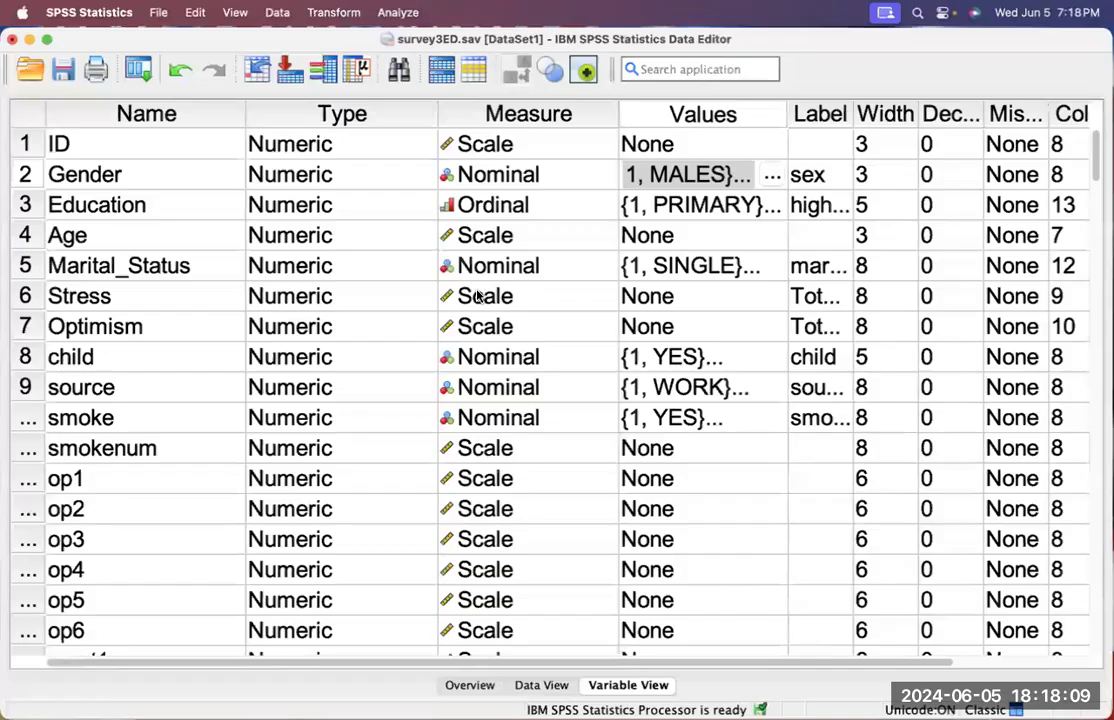
Select the source variable and adjust the attribute column widths so its values and label are readable
scroll(418, 392, down, 2)
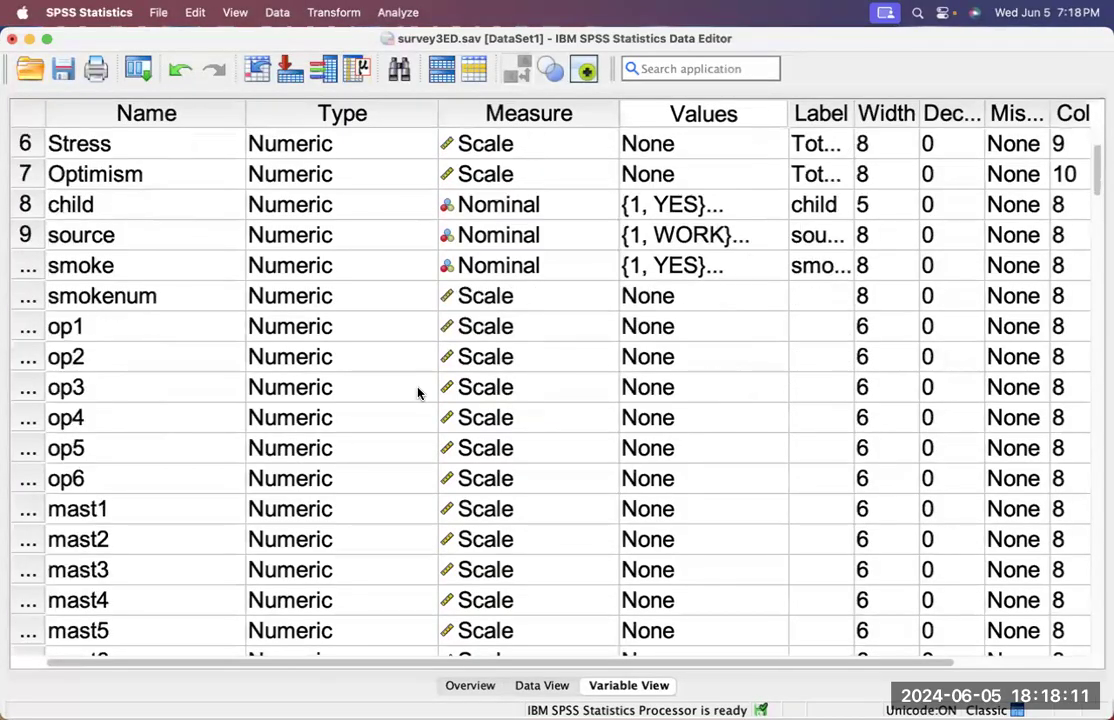
scroll(418, 392, right, 3)
scroll(418, 392, left, 3)
scroll(418, 392, down, 2)
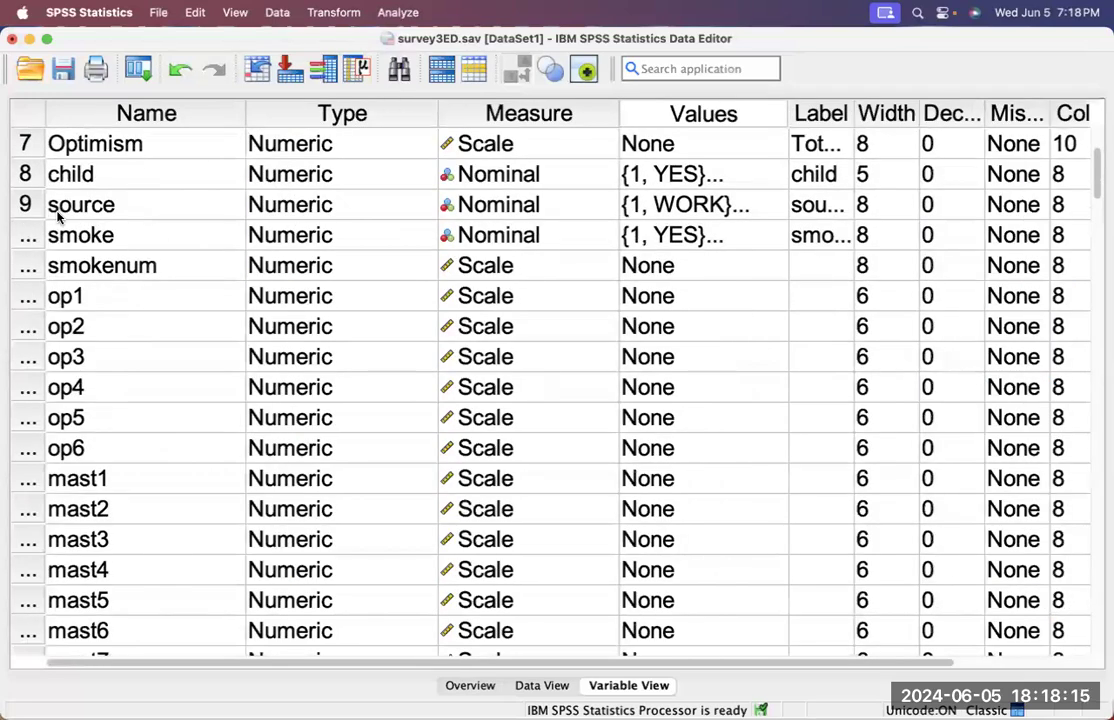
click(25, 204)
scroll(130, 225, down, 1)
scroll(140, 245, up, 2)
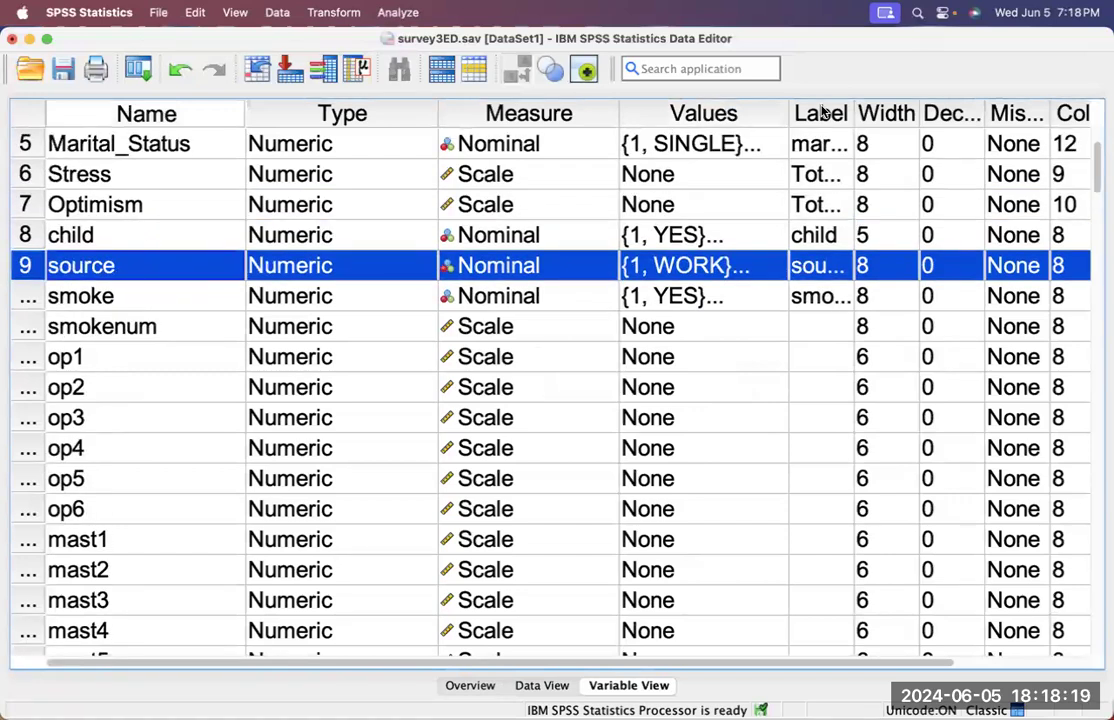
drag(855, 113, 1106, 154)
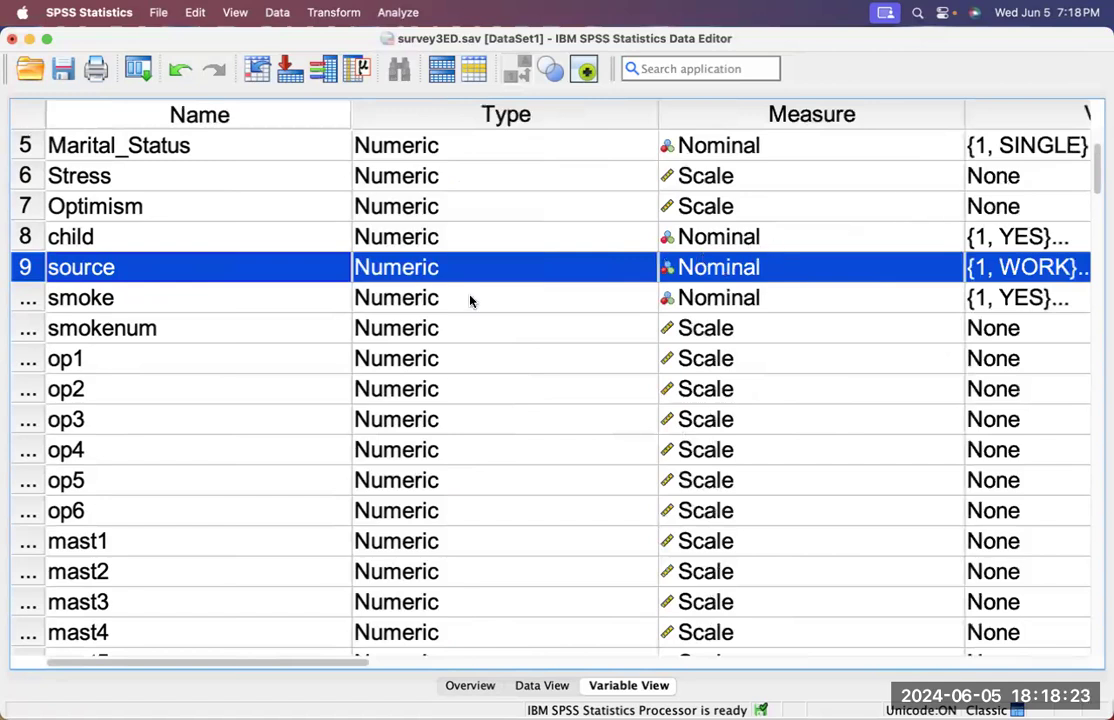
scroll(747, 305, right, 3)
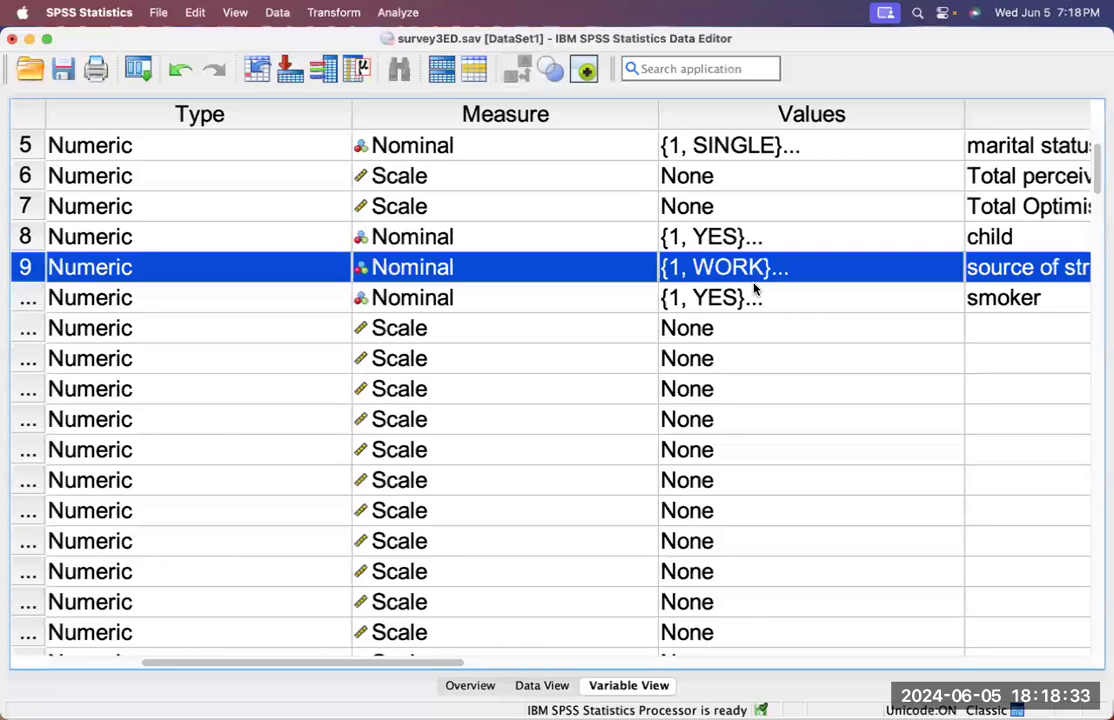
drag(351, 117, 204, 114)
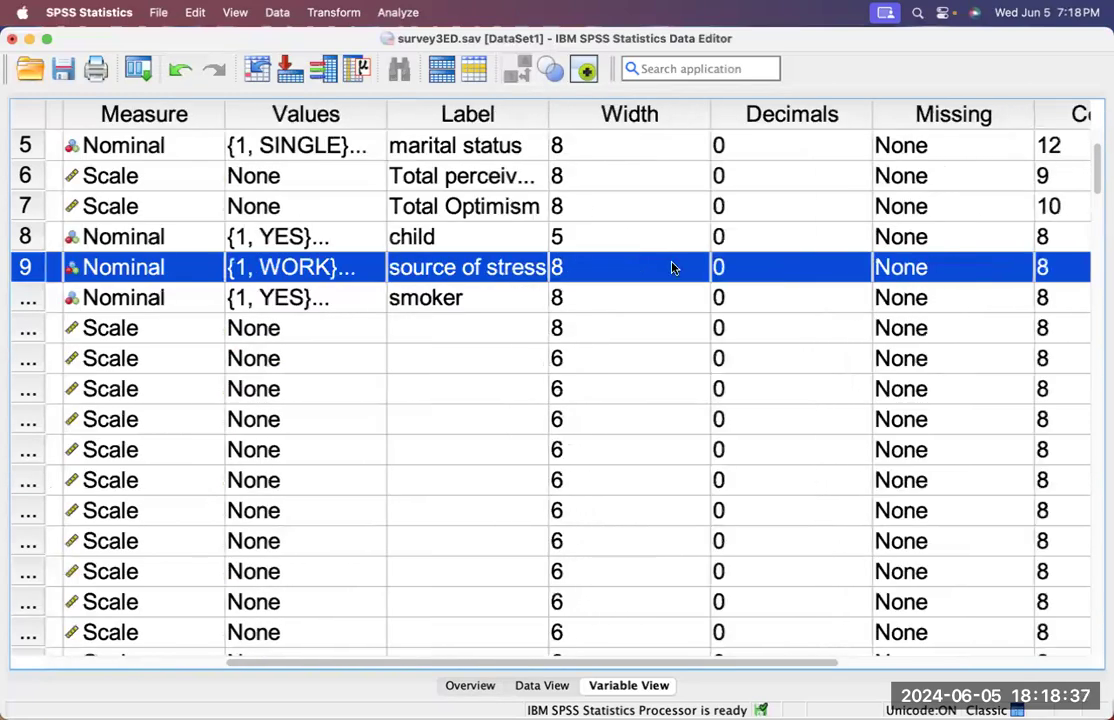
Review the source variable's value labels in an enlarged window and close it without changes
click(346, 278)
click(346, 278)
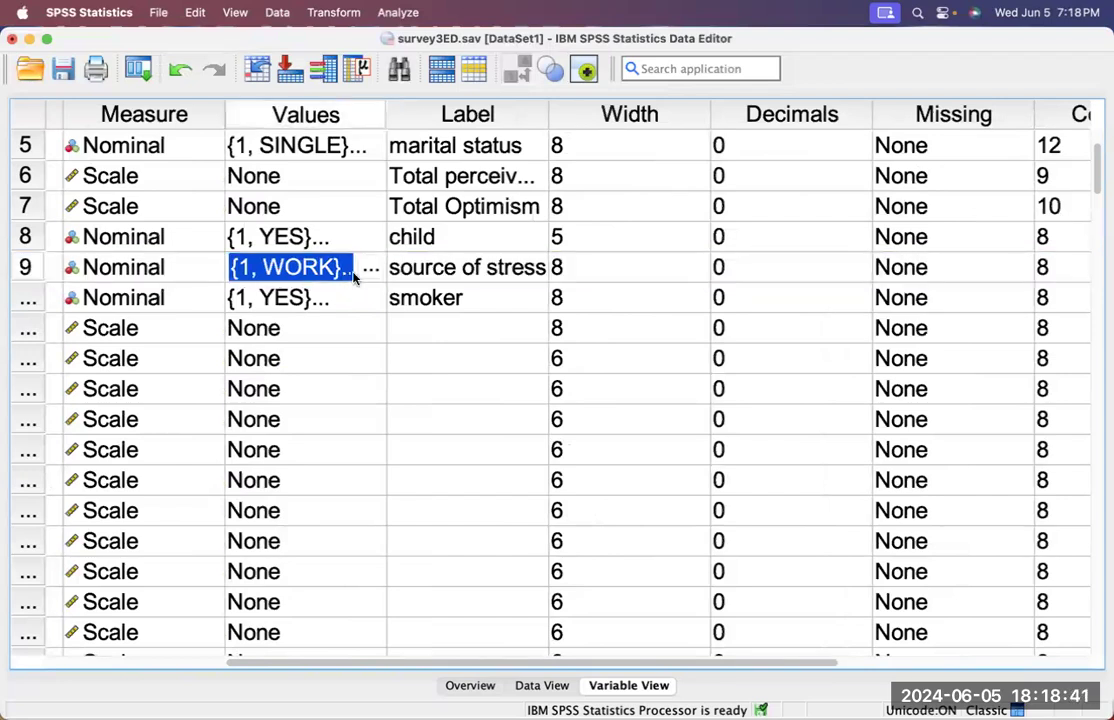
click(366, 274)
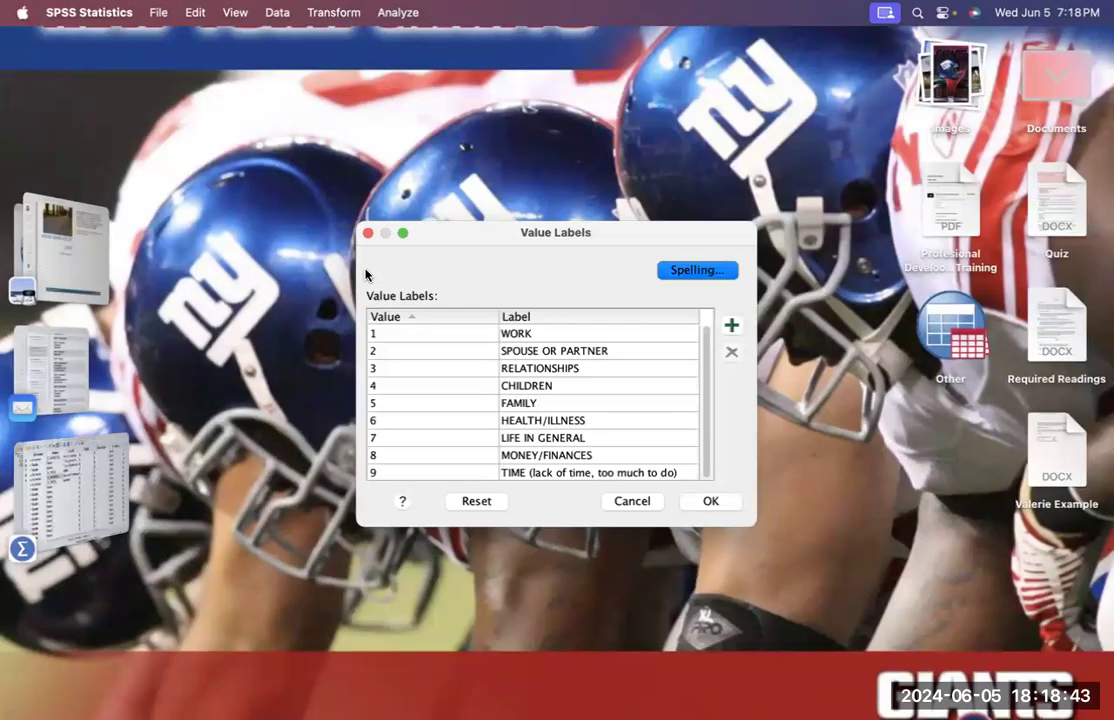
click(401, 234)
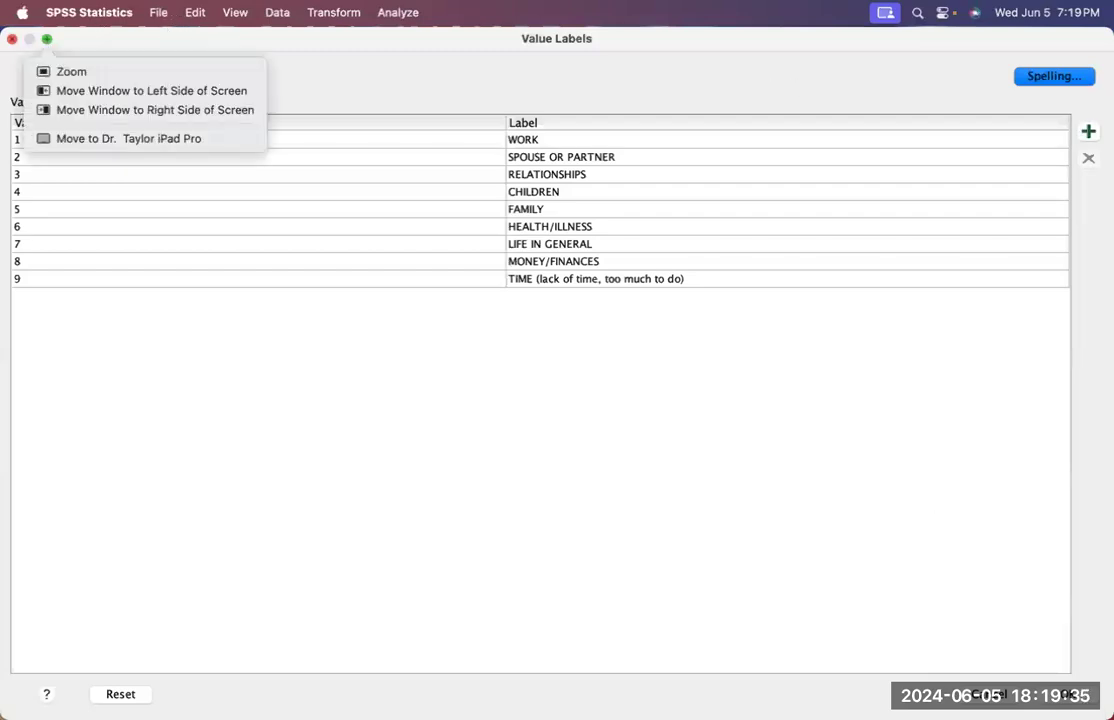
click(993, 695)
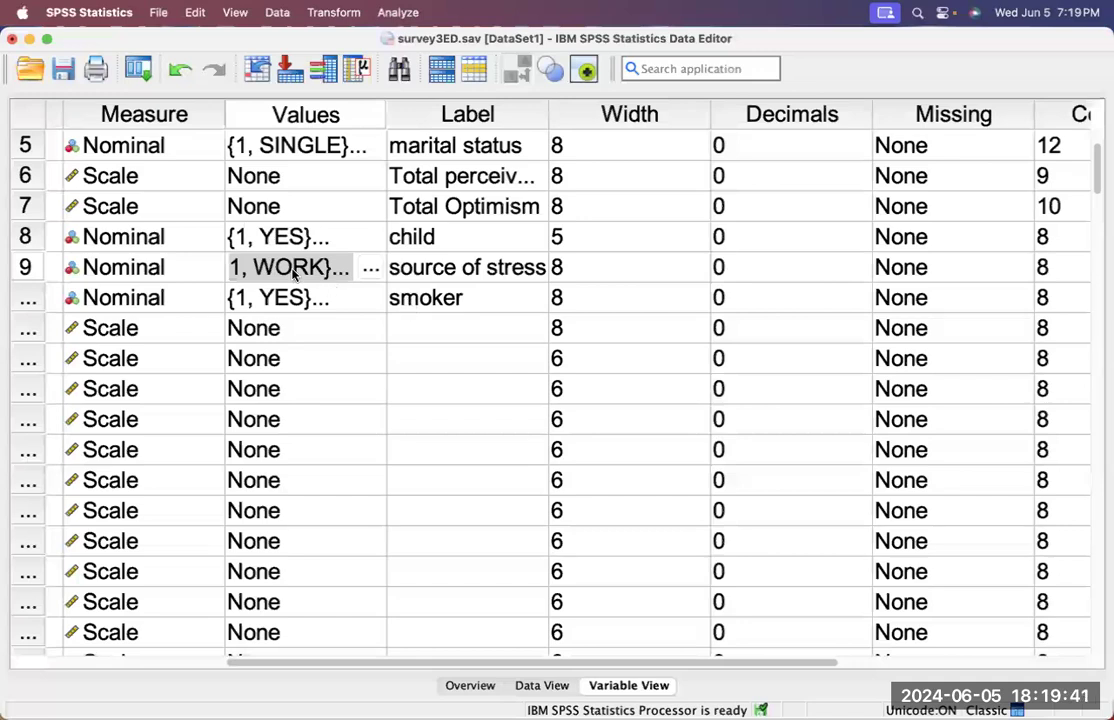
Select the Education variable and open its value labels in an enlarged window
scroll(188, 357, left, 5)
scroll(188, 357, up, 2)
scroll(188, 357, down, 1)
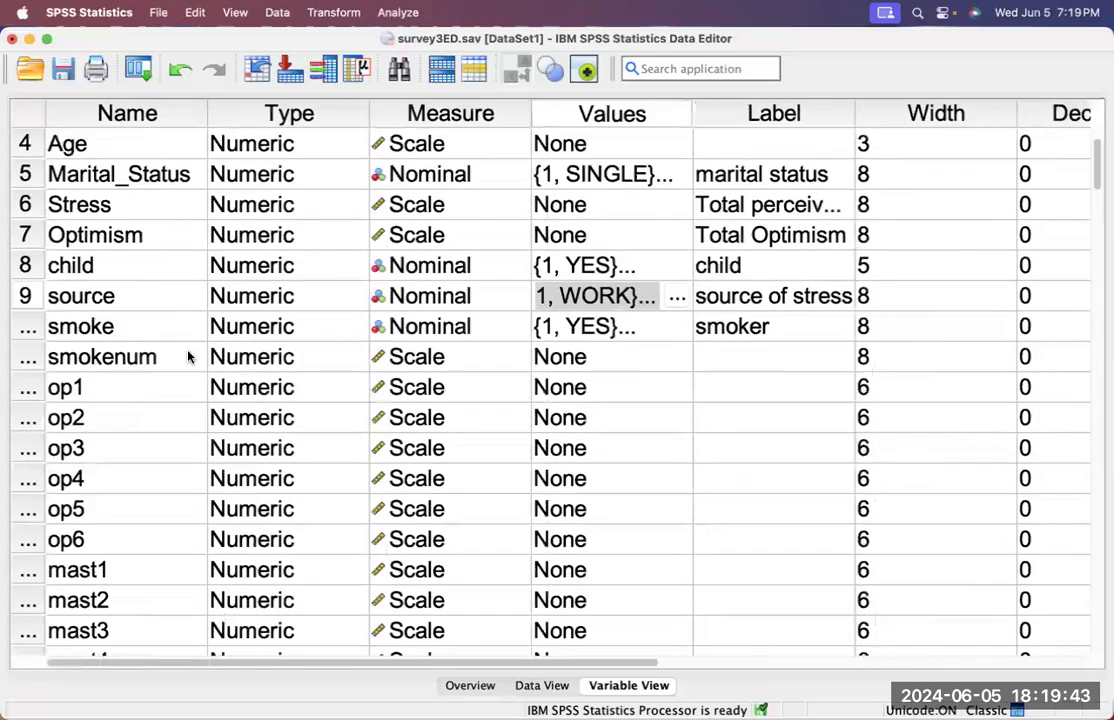
scroll(155, 185, up, 3)
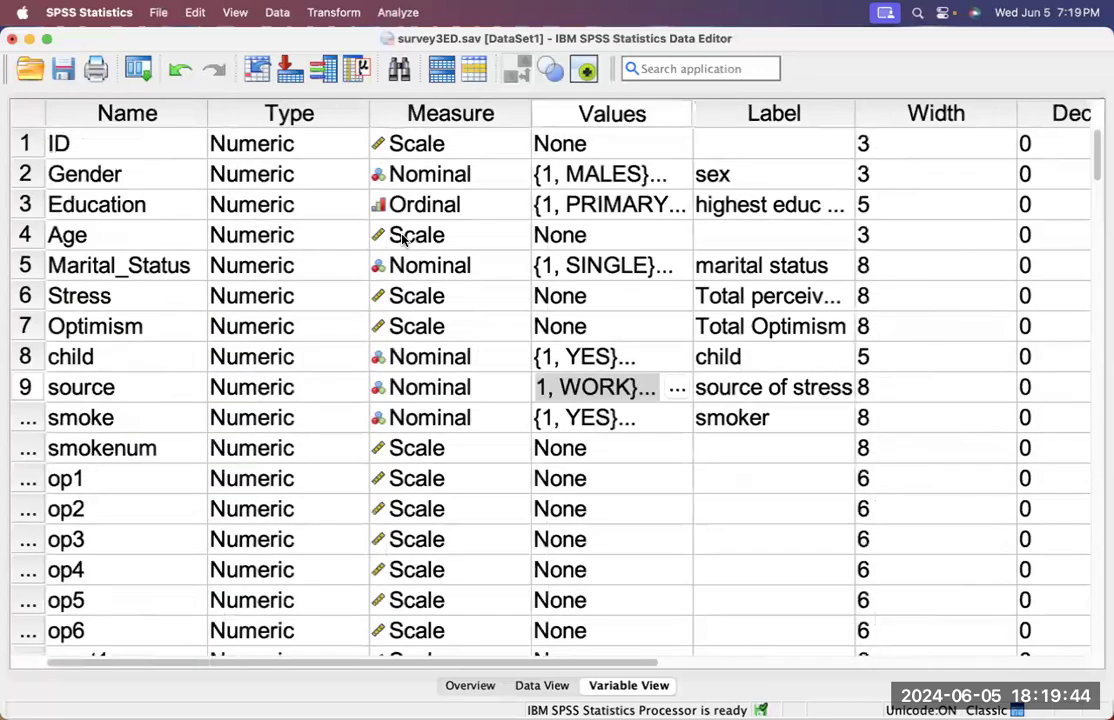
click(34, 205)
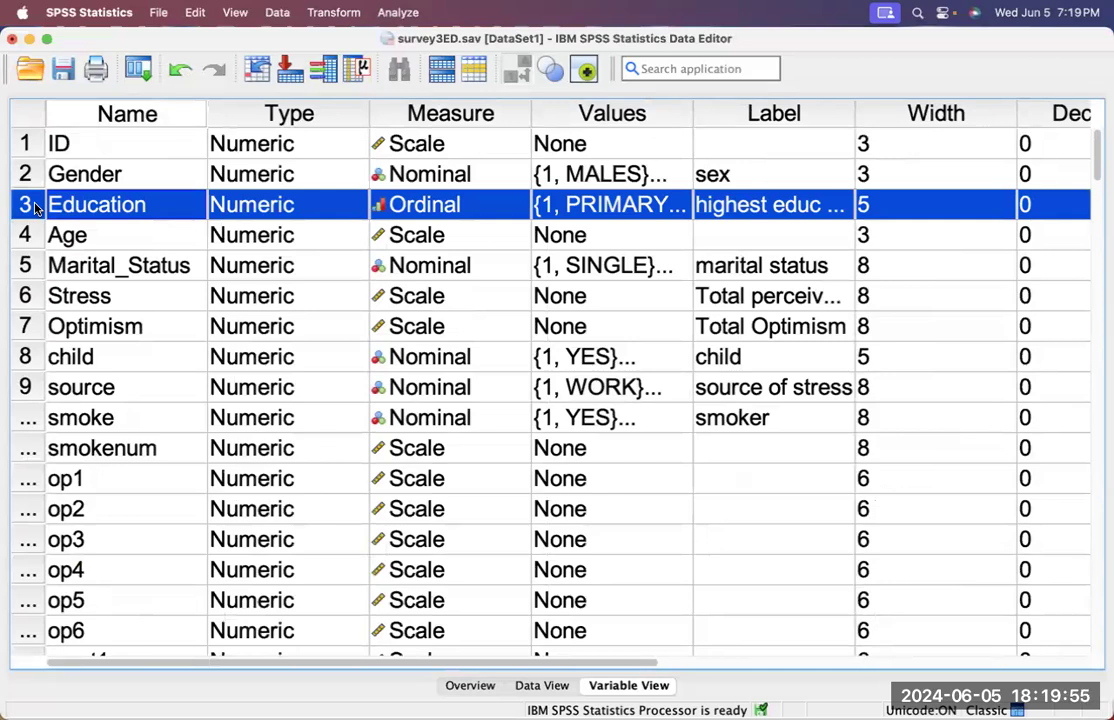
click(679, 209)
click(680, 212)
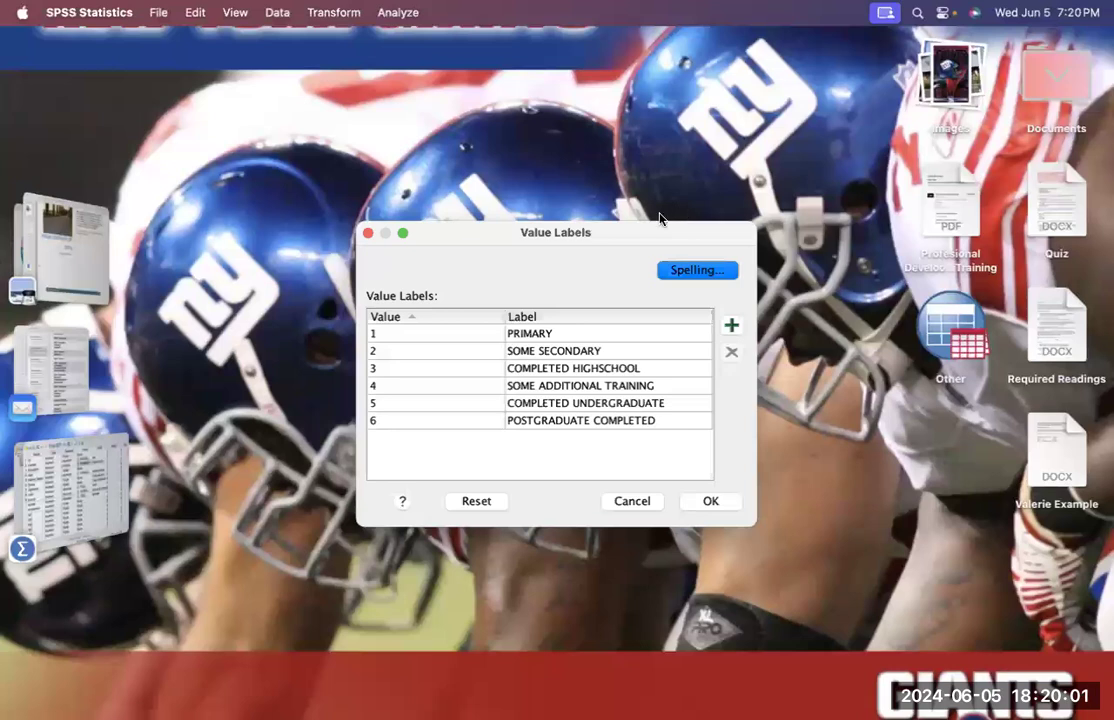
click(403, 233)
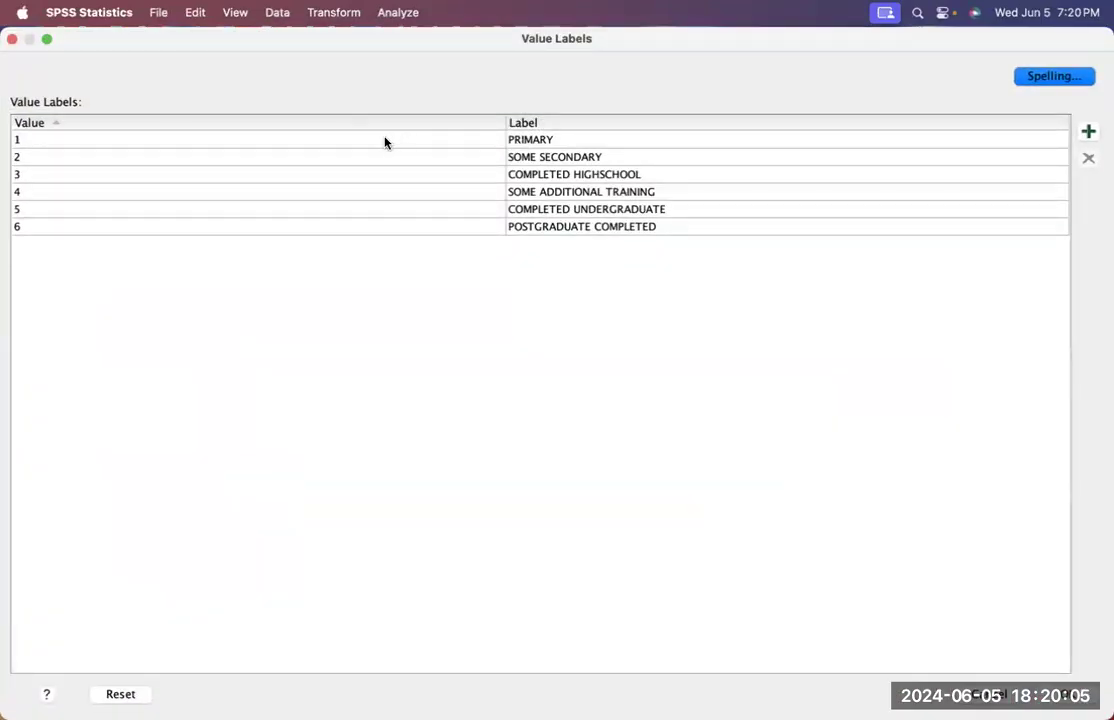
Go through Education's value labels one by one from PRIMARY to POSTGRADUATE COMPLETED and close the list
click(498, 147)
click(556, 139)
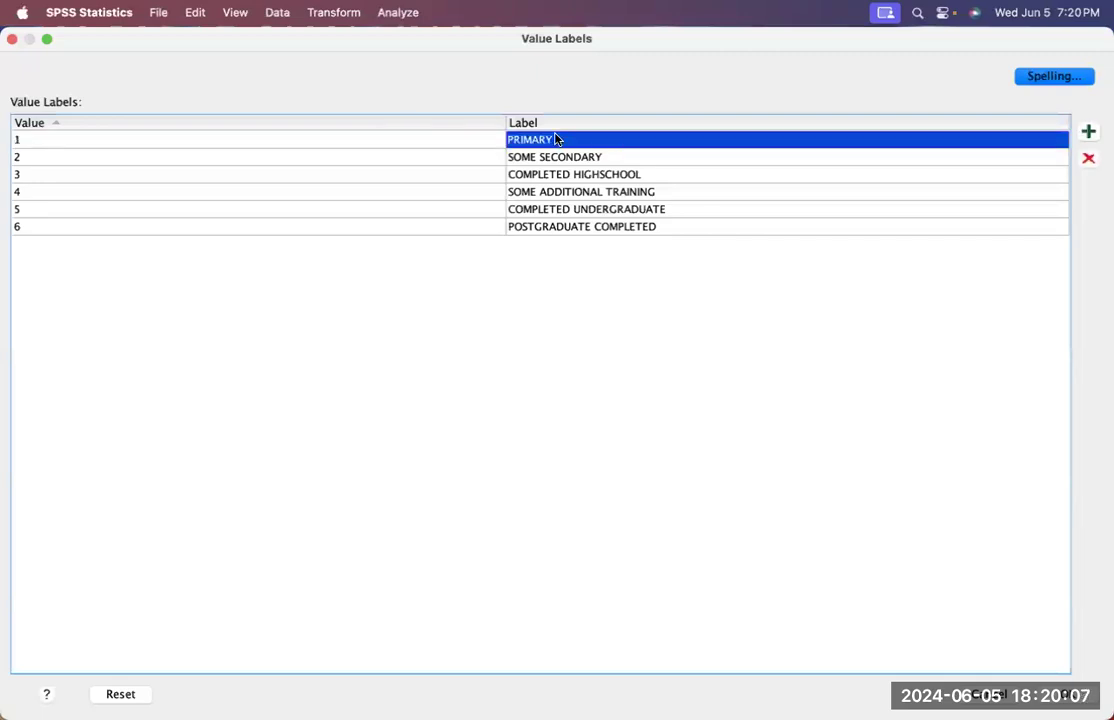
click(424, 167)
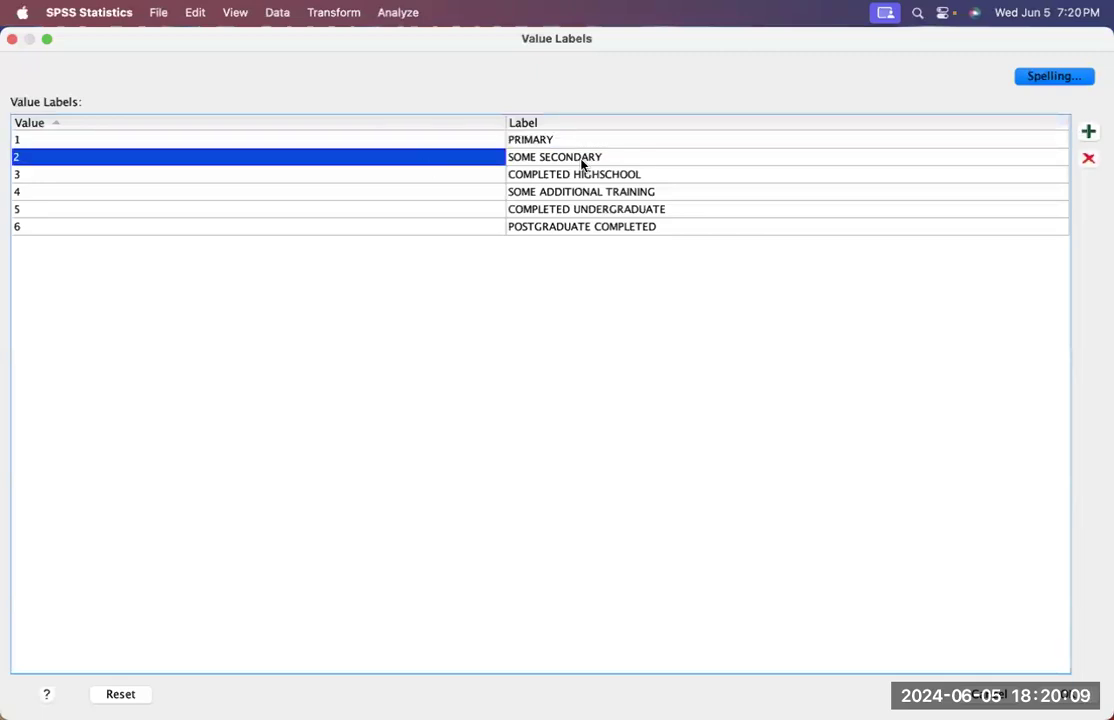
click(622, 155)
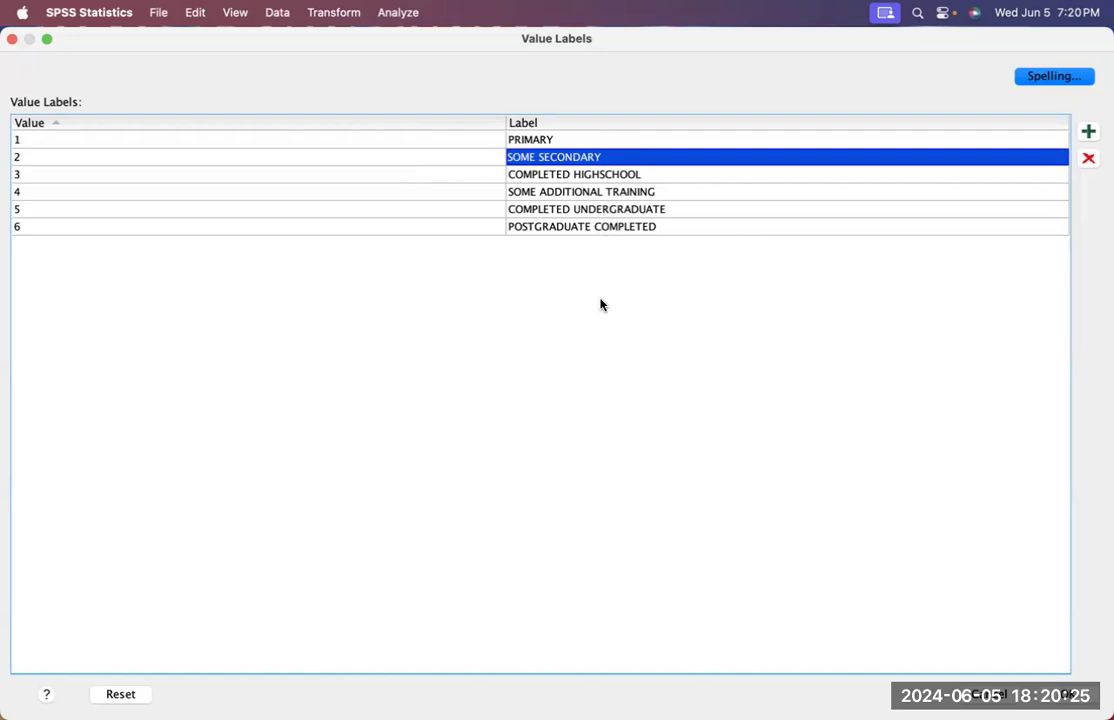
click(580, 138)
click(561, 160)
click(559, 178)
click(633, 193)
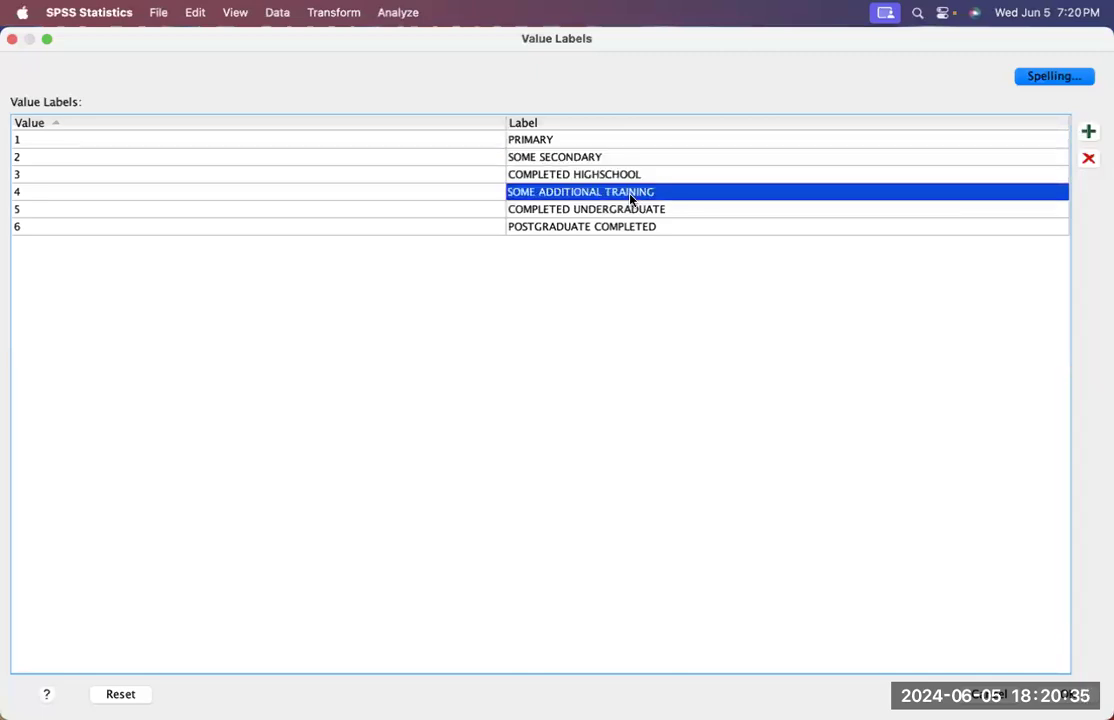
click(629, 211)
click(623, 227)
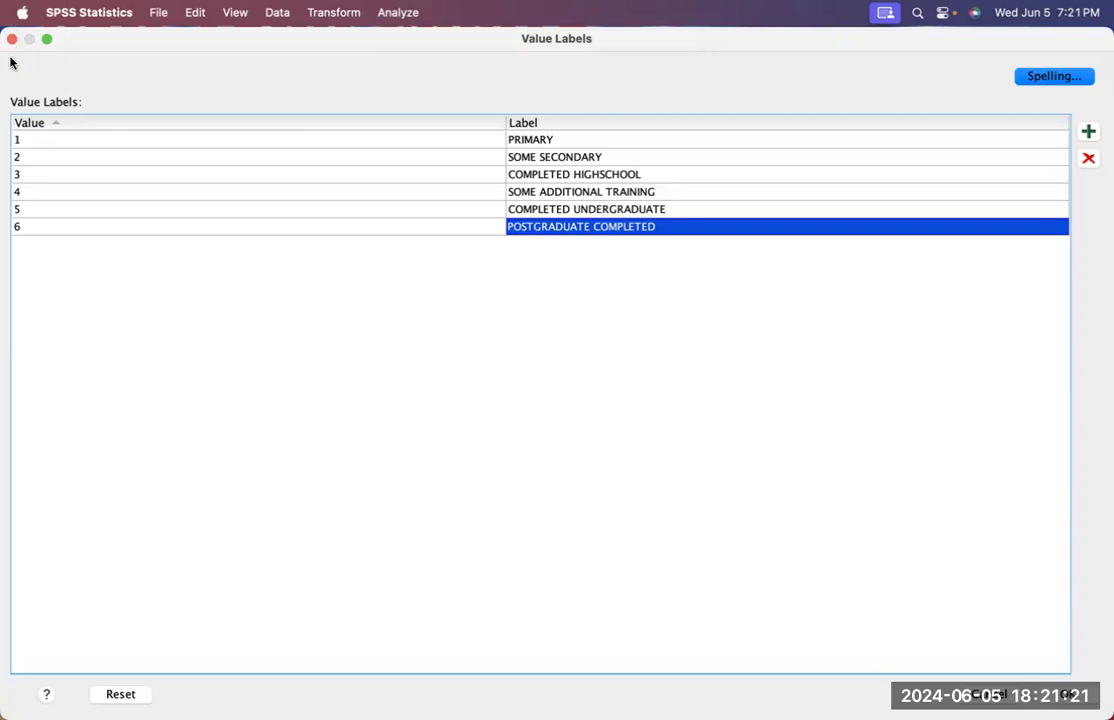
mouse_move(993, 628)
click(1068, 695)
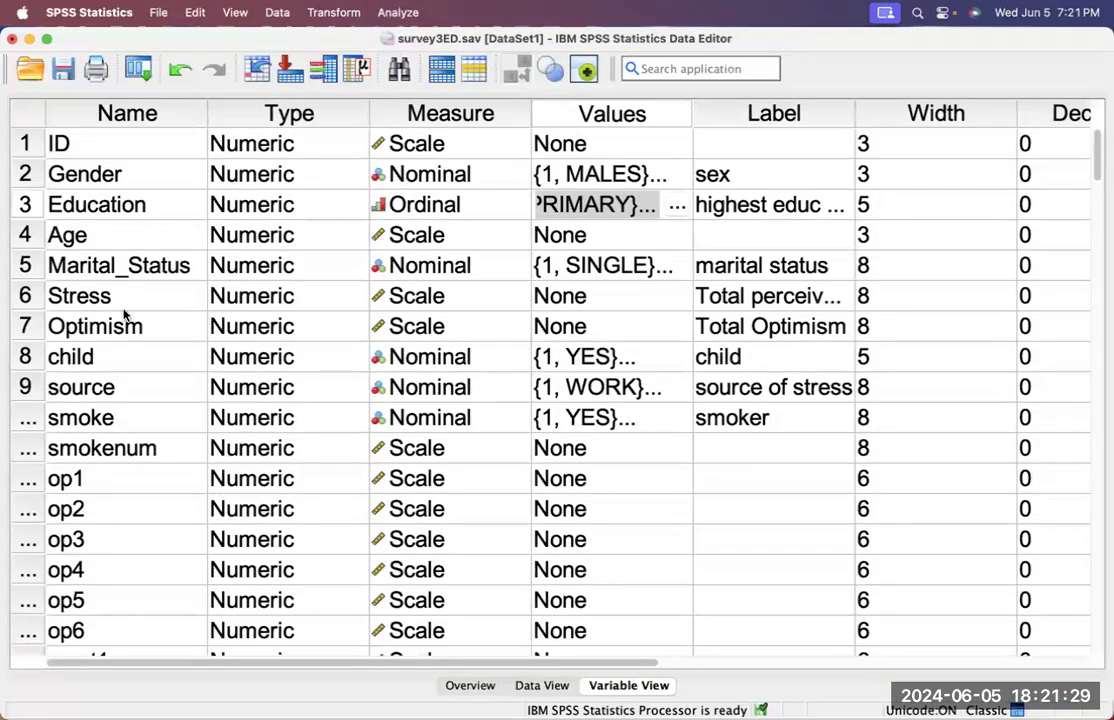
Select the Stress variable's definition, jump to its data, and highlight the whole Stress column
click(26, 298)
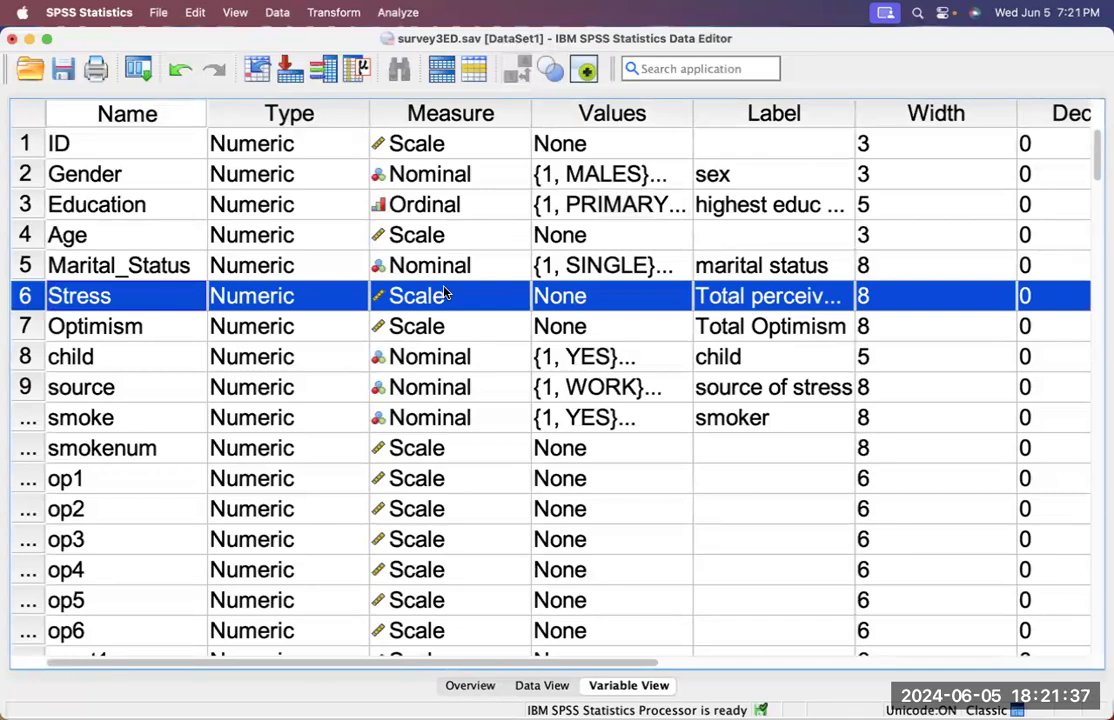
double_click(25, 295)
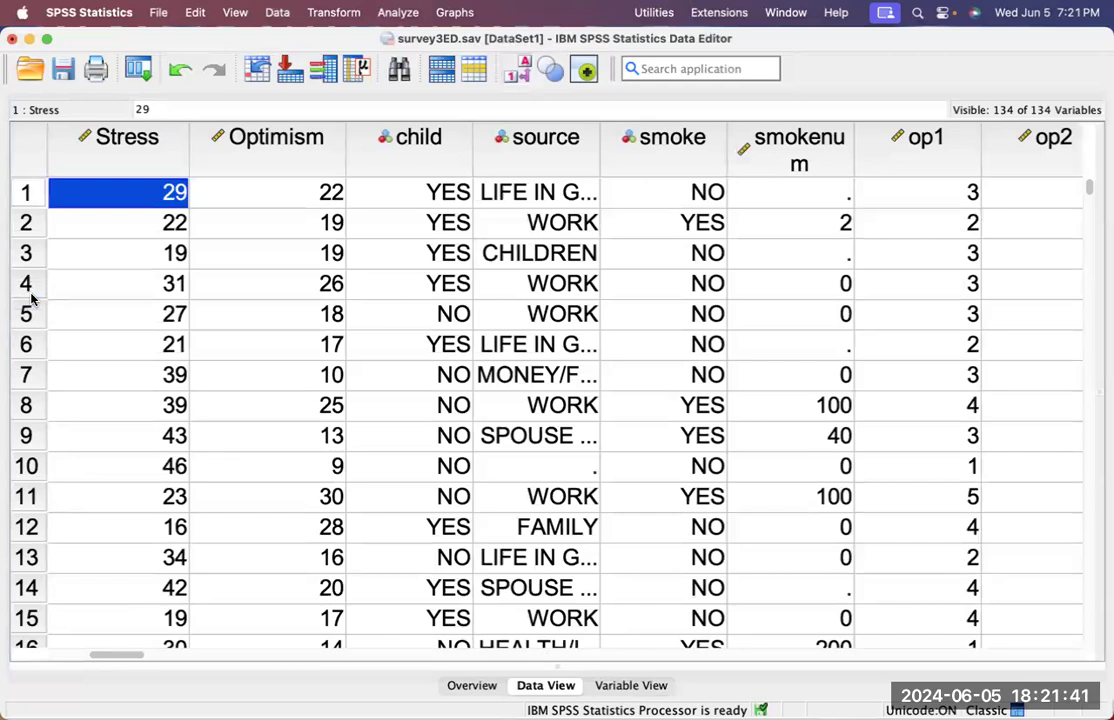
click(136, 135)
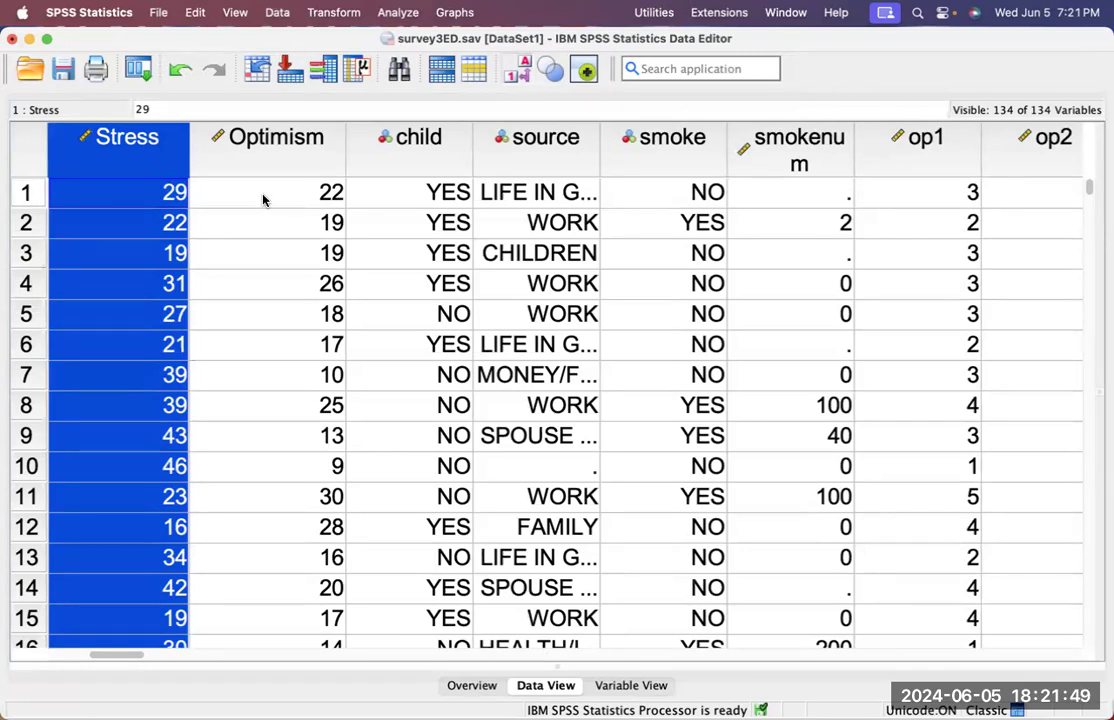
Examine the Stress scores of the first cases individually, highlighting the full rows of cases 1, 4 and 5
click(28, 191)
scroll(303, 242, right, 6)
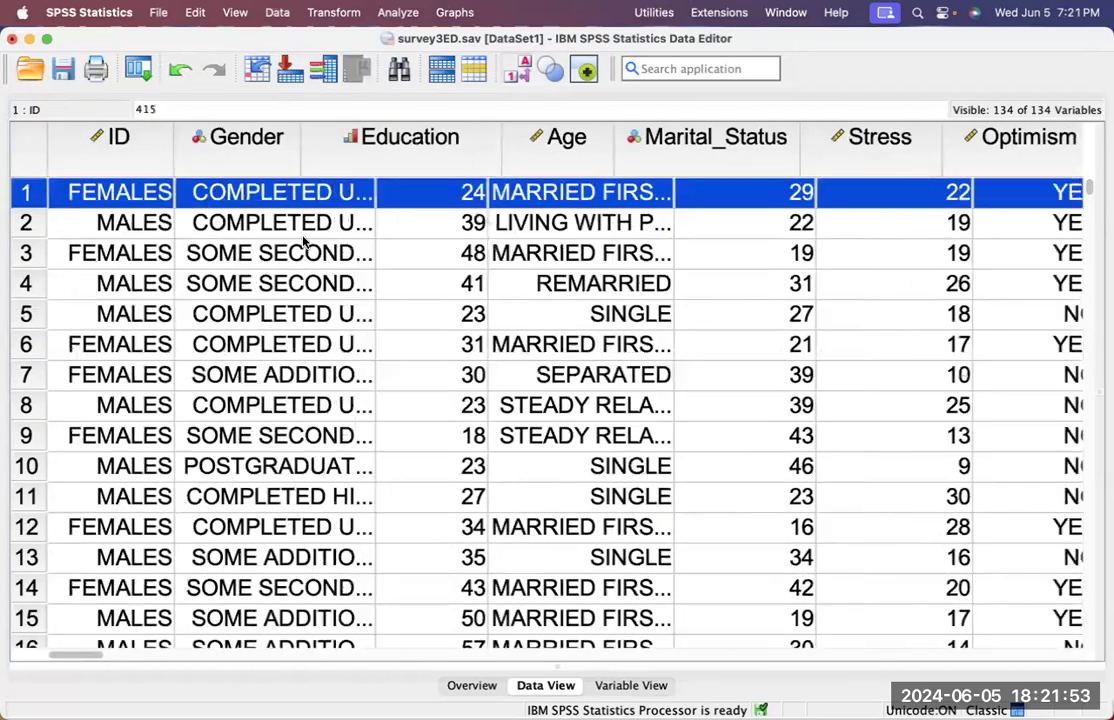
click(116, 196)
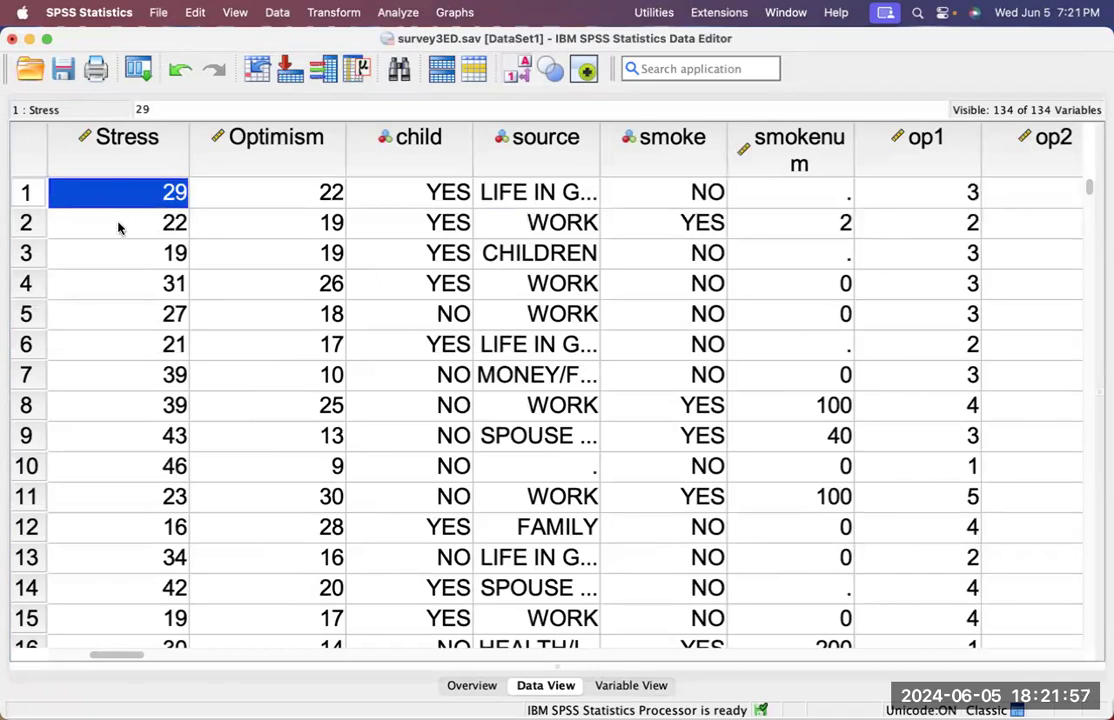
click(117, 226)
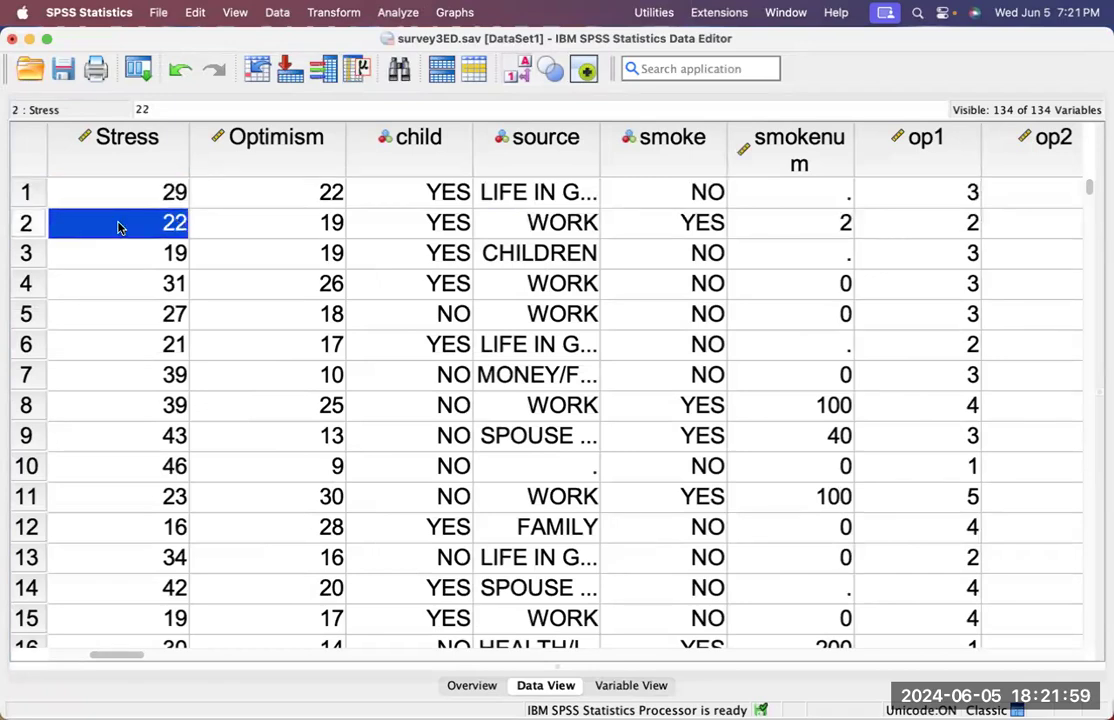
click(119, 257)
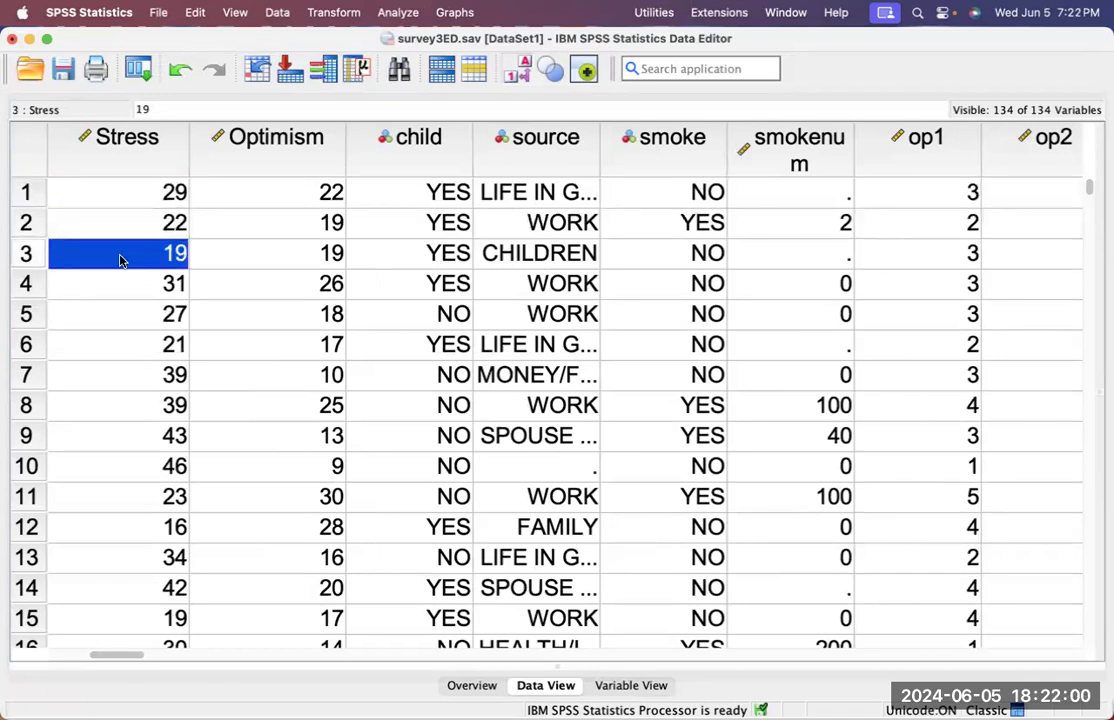
click(28, 283)
click(28, 314)
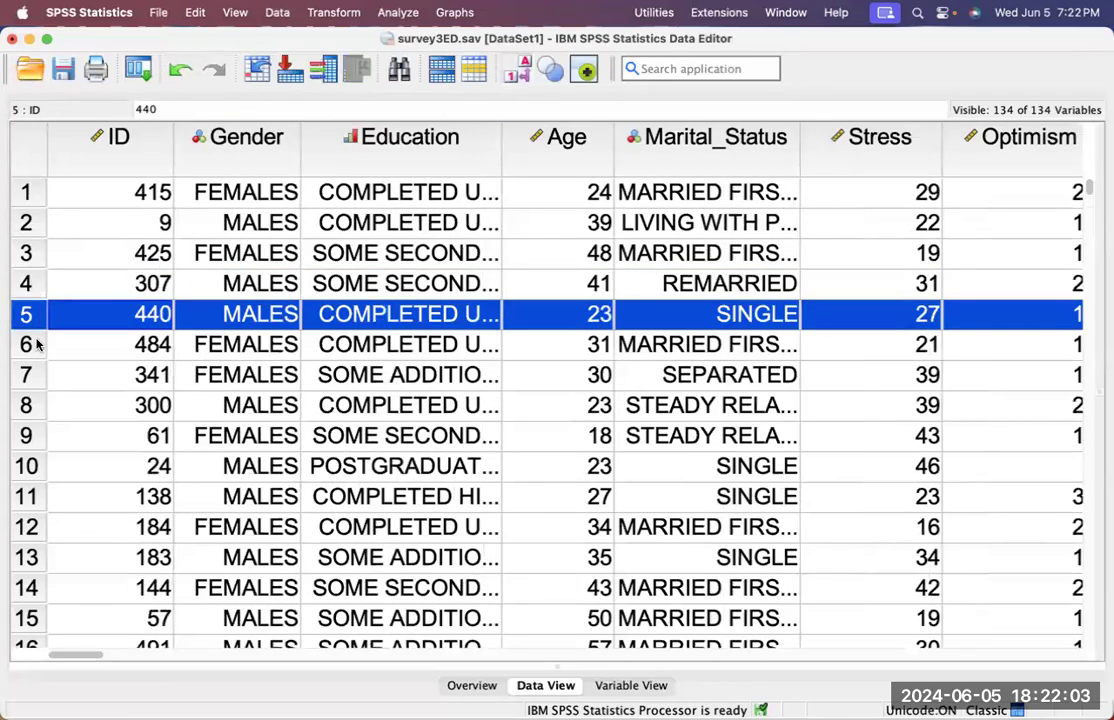
Select the first case's Stress score, return to the variable definitions, and review the measurement level options of the Gender variable
click(896, 194)
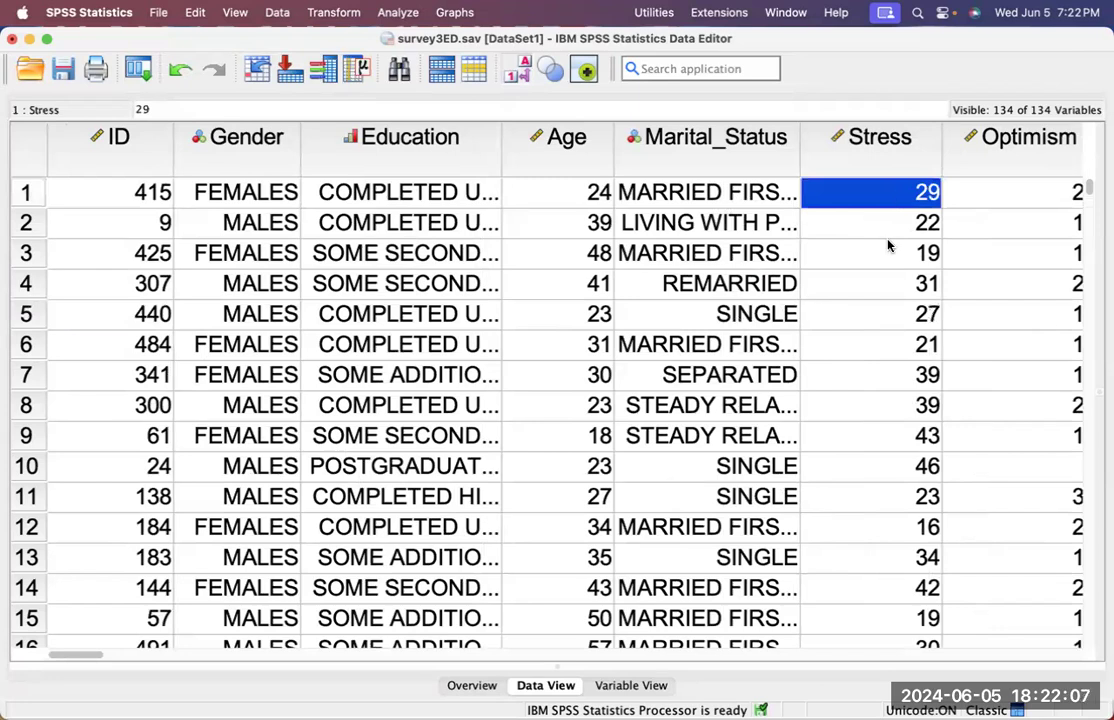
click(622, 686)
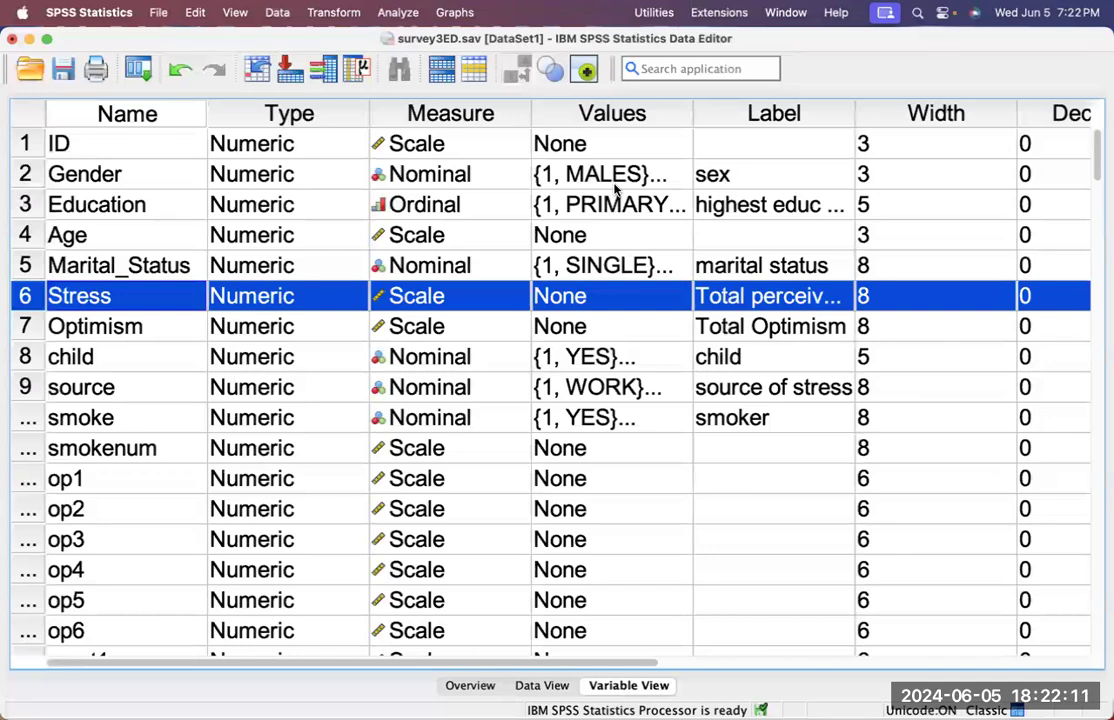
click(519, 177)
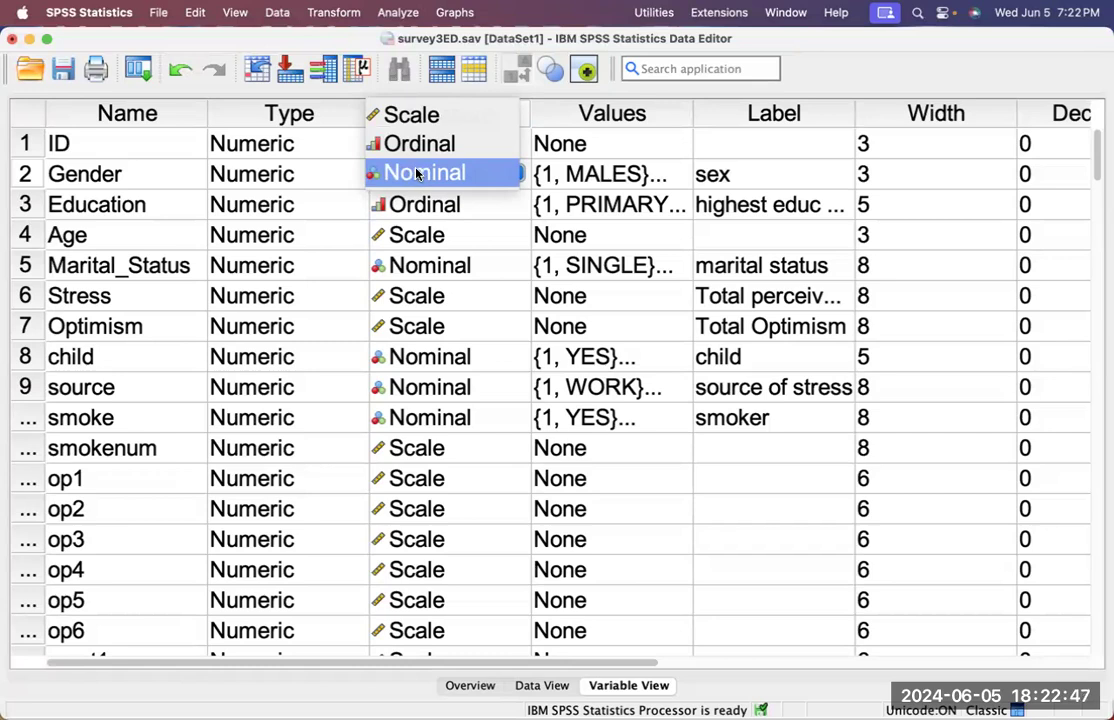
click(300, 113)
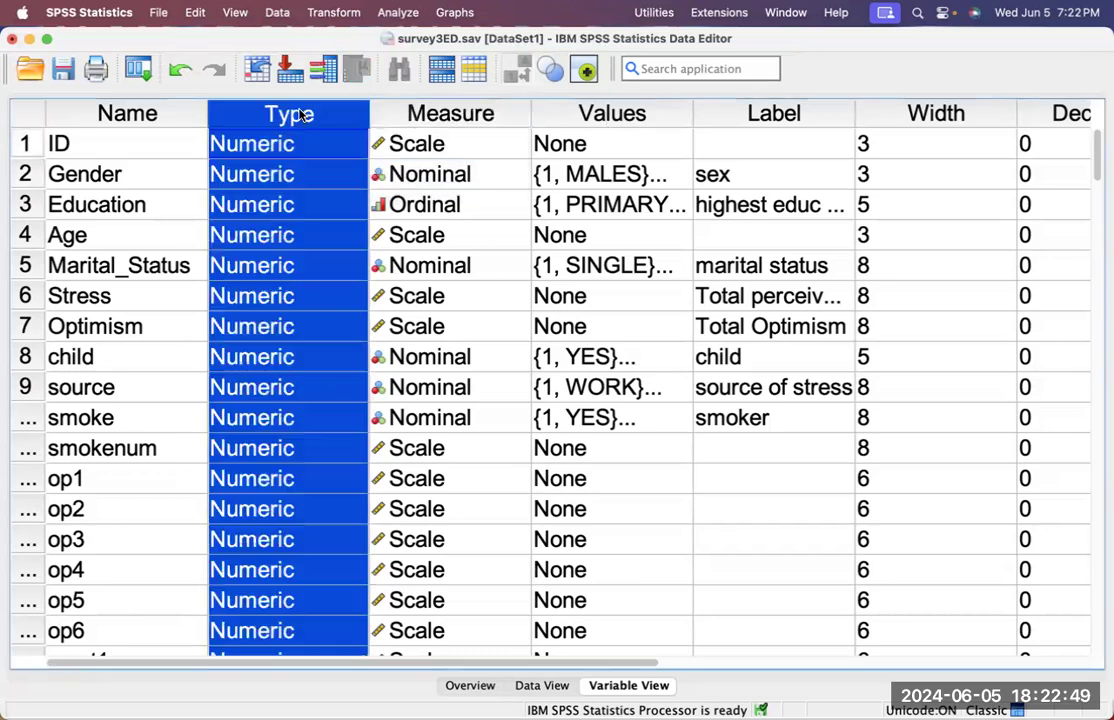
click(428, 178)
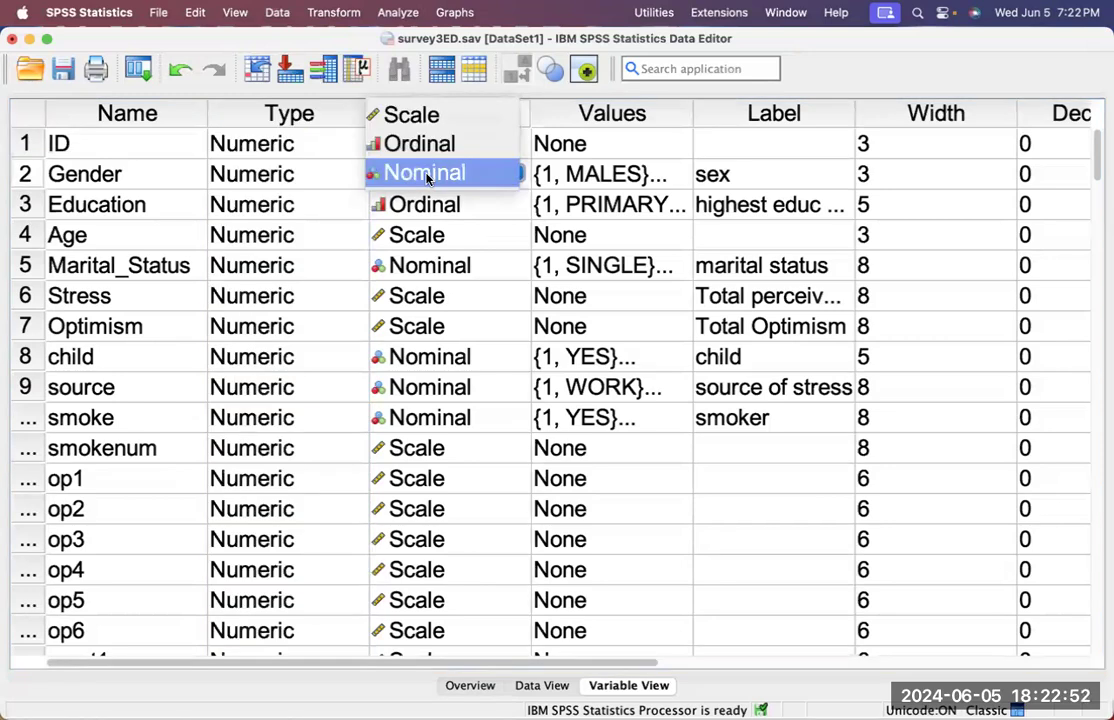
Add a third value label to the Gender variable, with value 3 and label Non-binary, and accept it
click(658, 182)
click(676, 179)
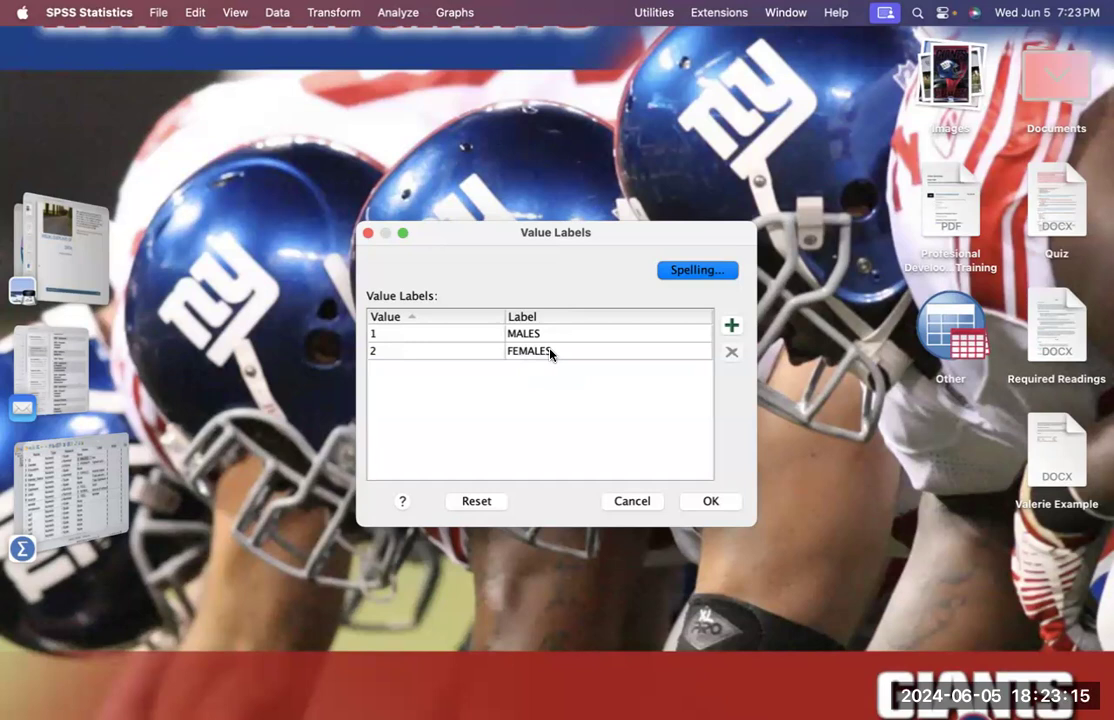
click(731, 324)
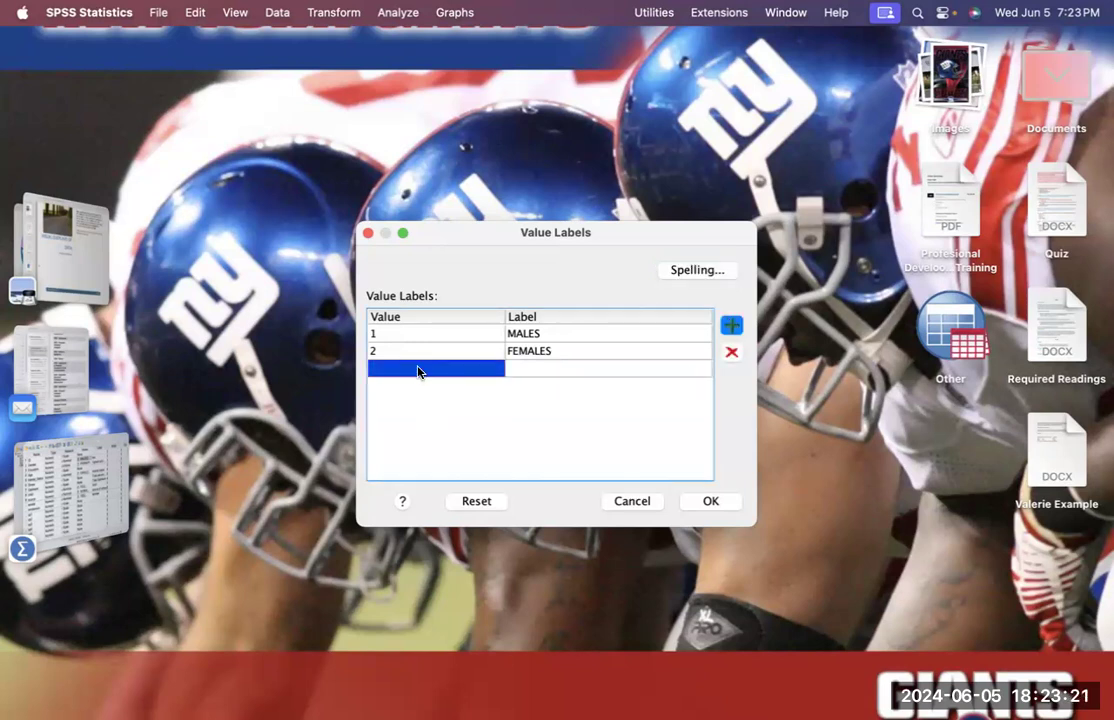
text(3)
click(562, 374)
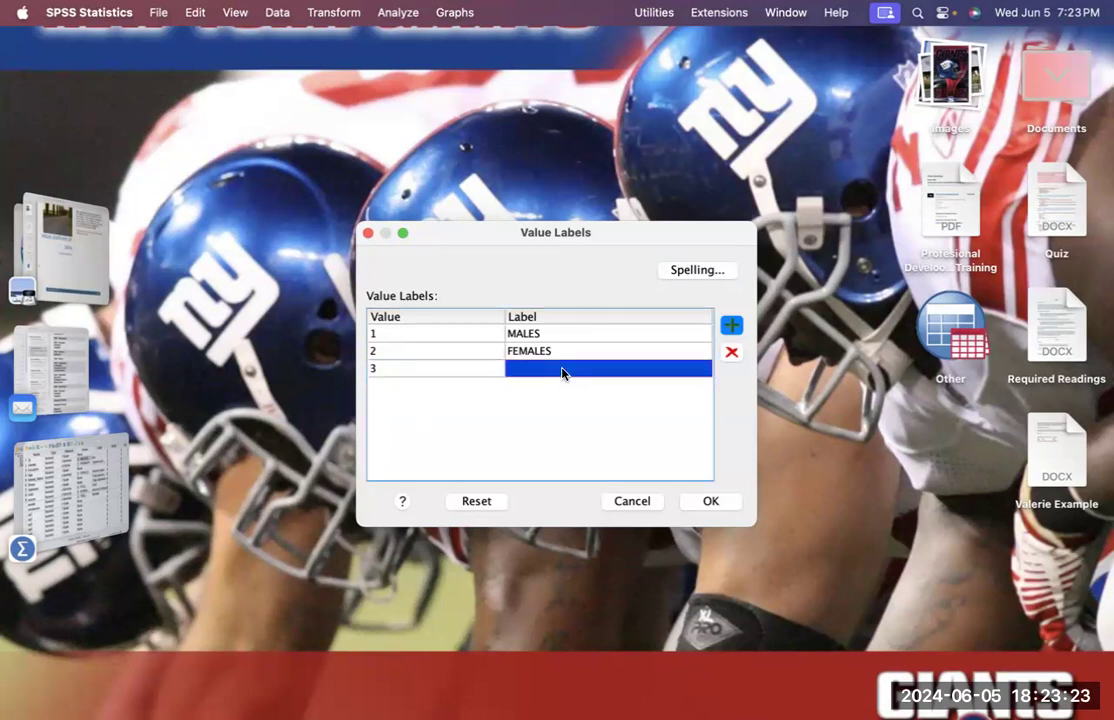
text(on-b)
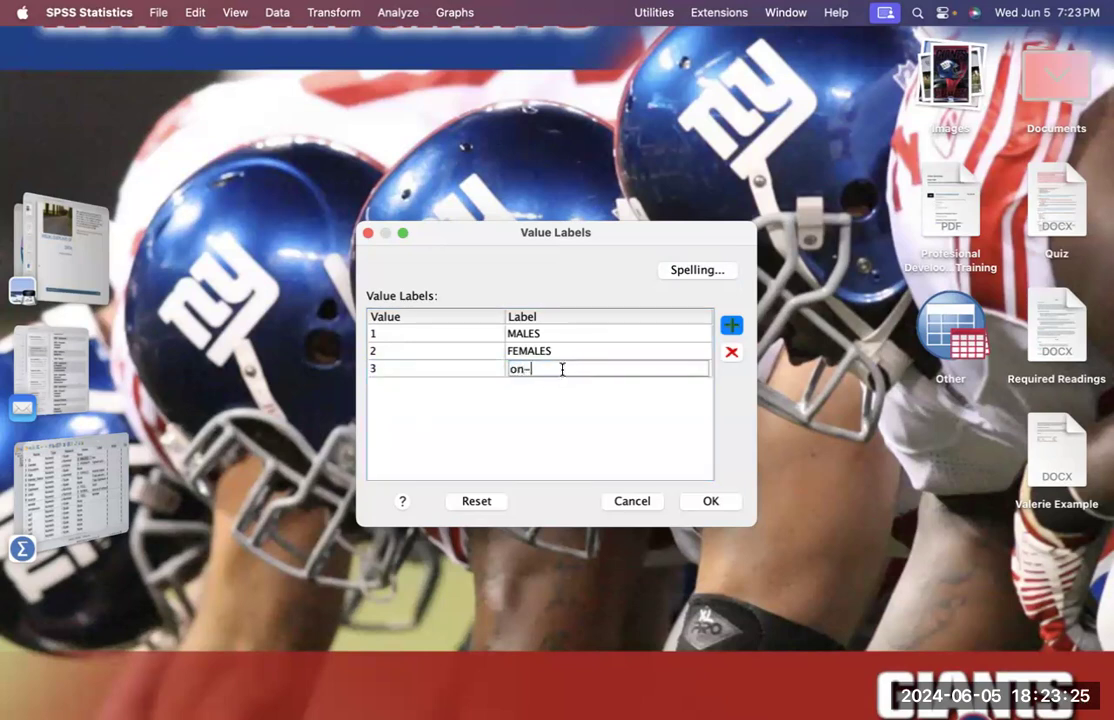
text(in)
text(ry)
click(511, 369)
text(N)
click(708, 502)
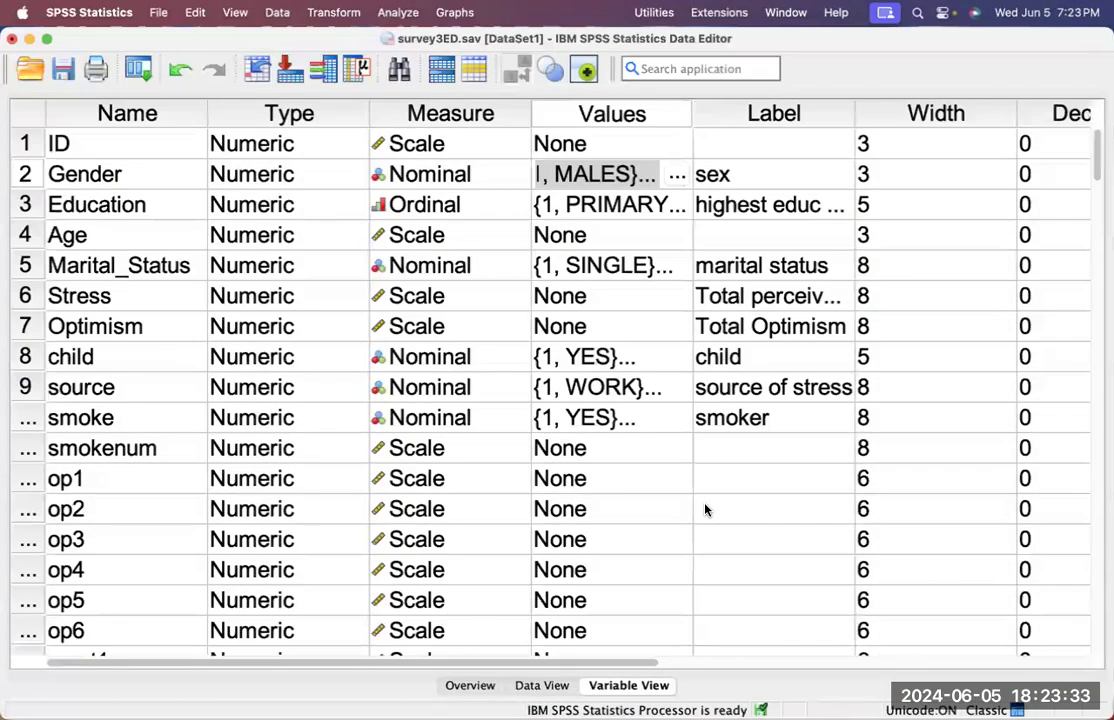
Jump from Gender's definition to its data column, highlight it, and compare its numeric codes with its value labels
scroll(705, 510, down, 1)
scroll(705, 510, up, 1)
click(25, 174)
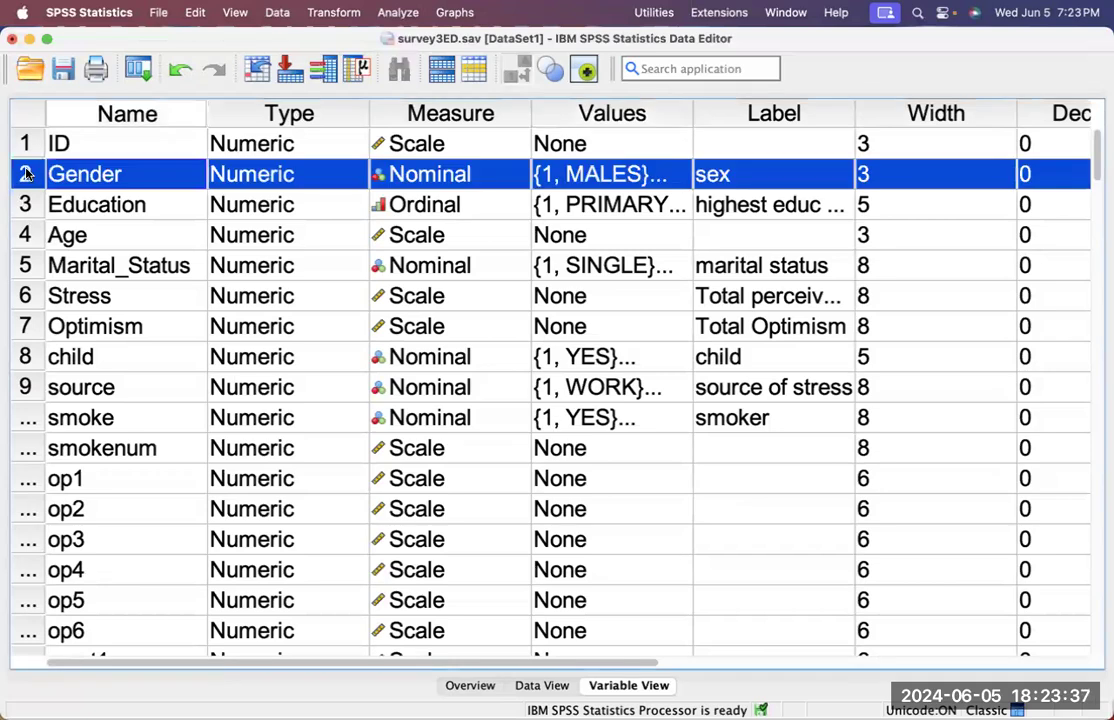
double_click(26, 174)
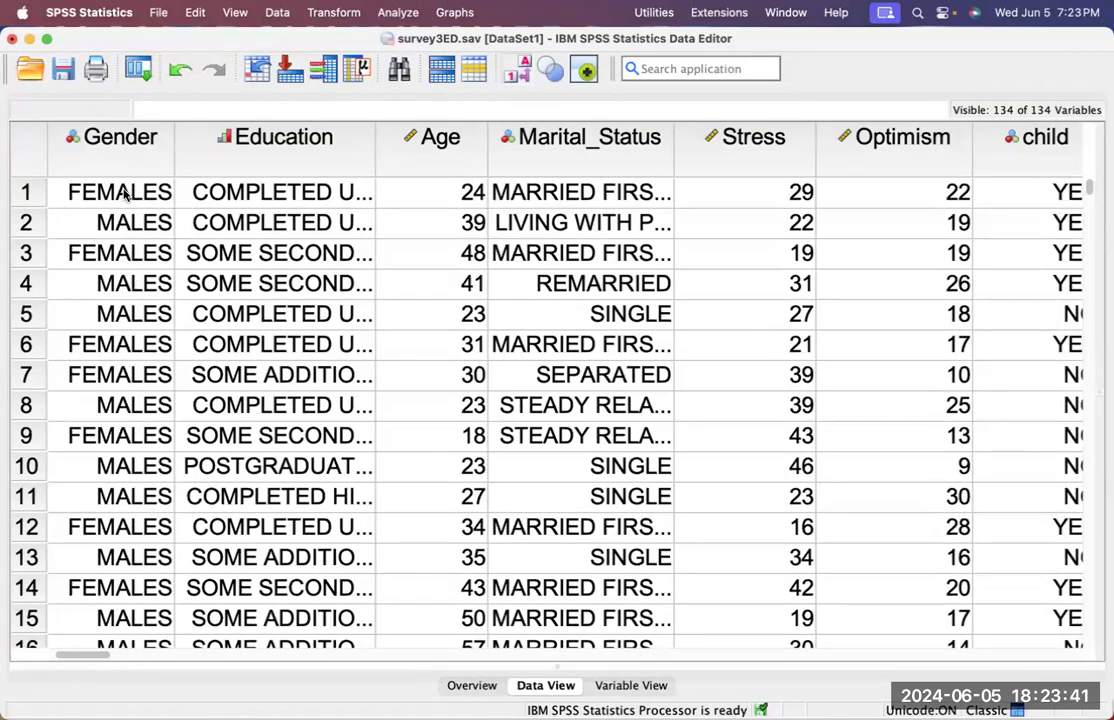
click(117, 142)
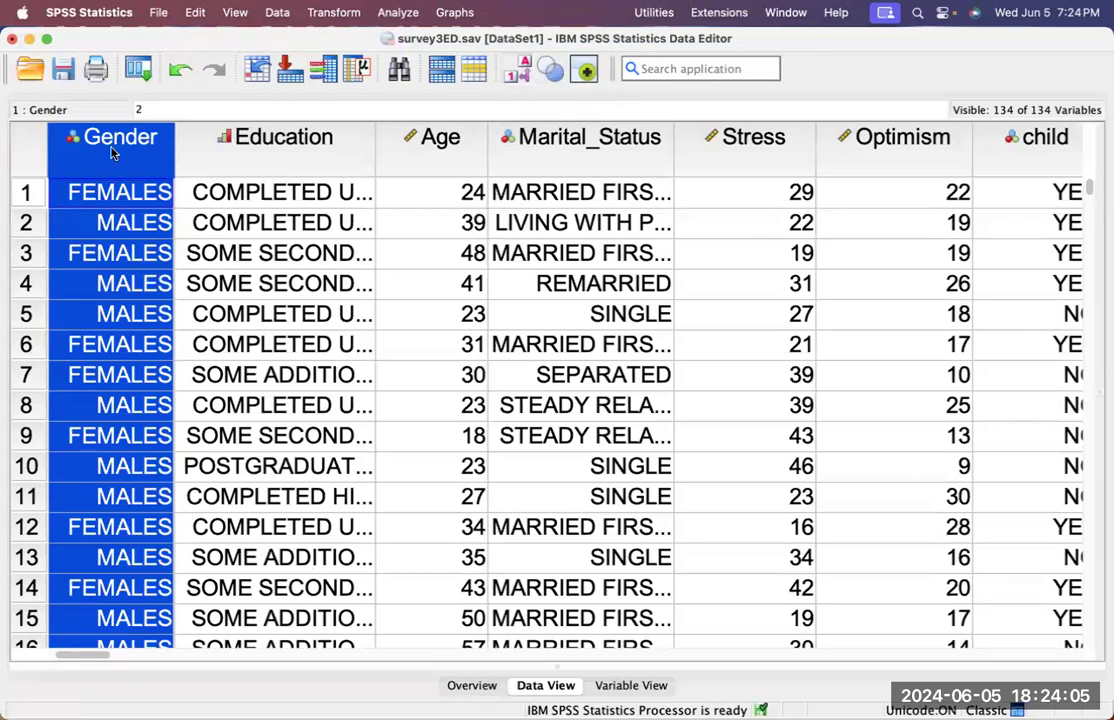
click(521, 68)
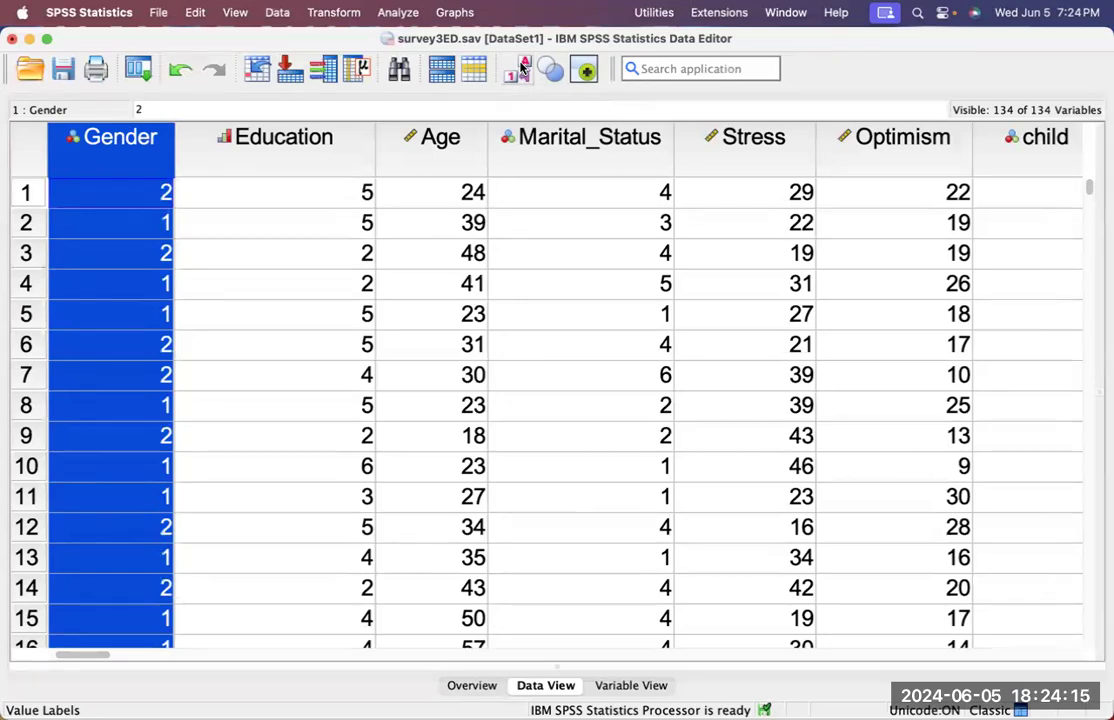
click(520, 67)
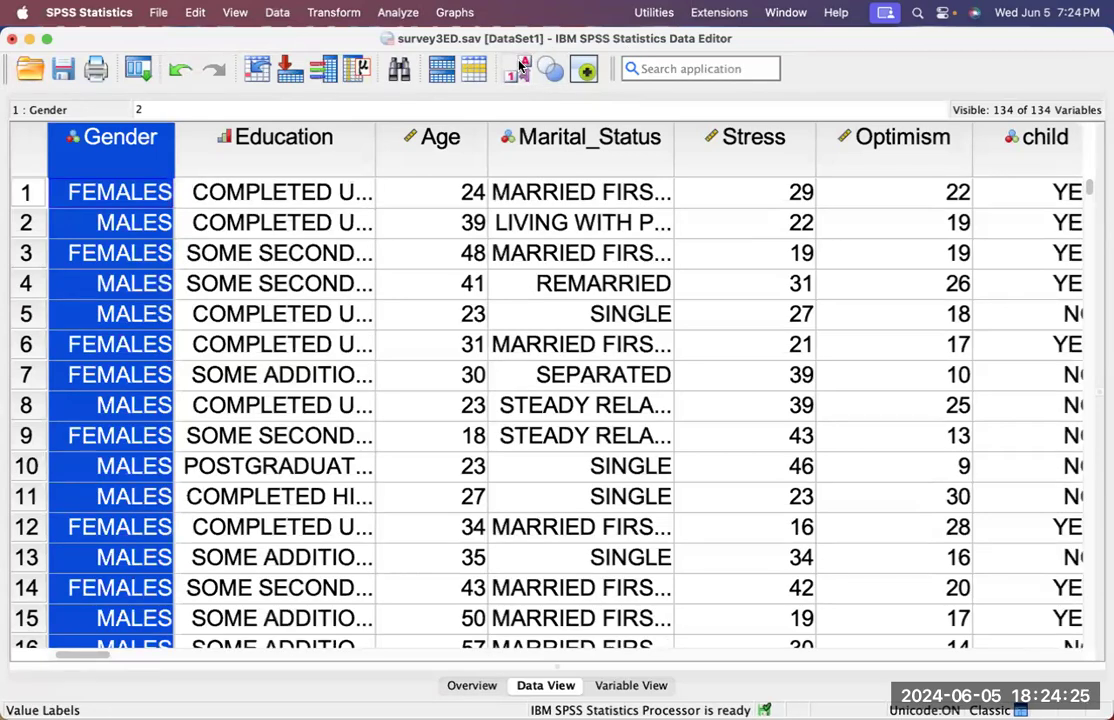
Highlight the Education column and examine its numeric codes across the cases instead of the value labels
click(306, 140)
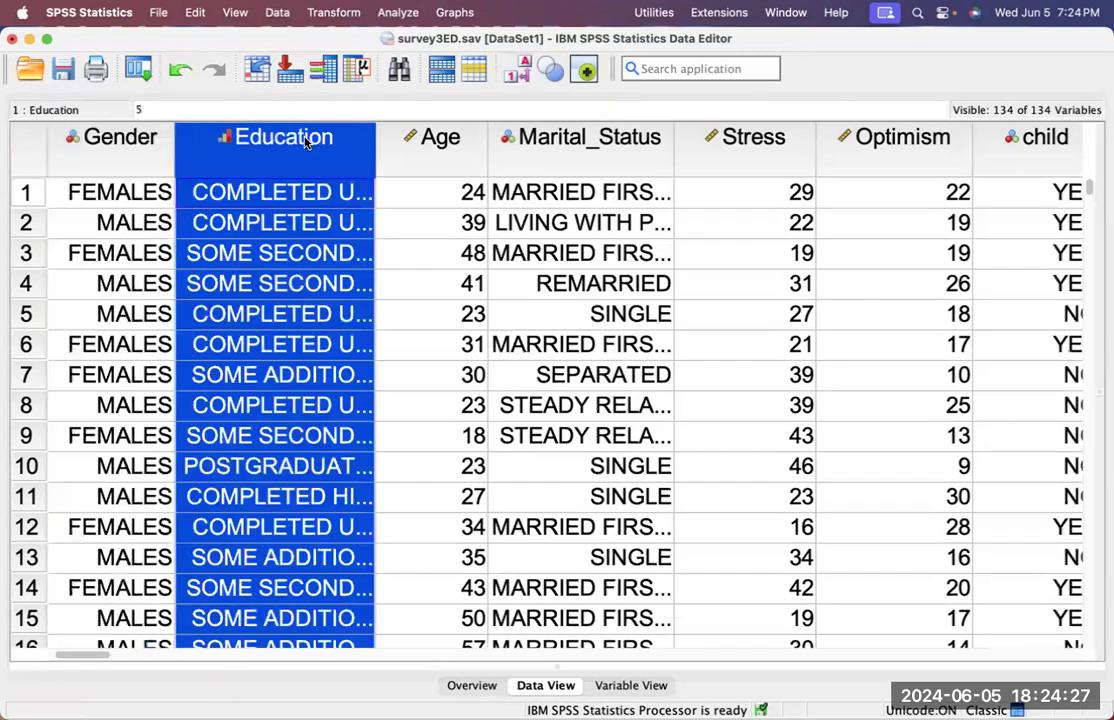
click(520, 67)
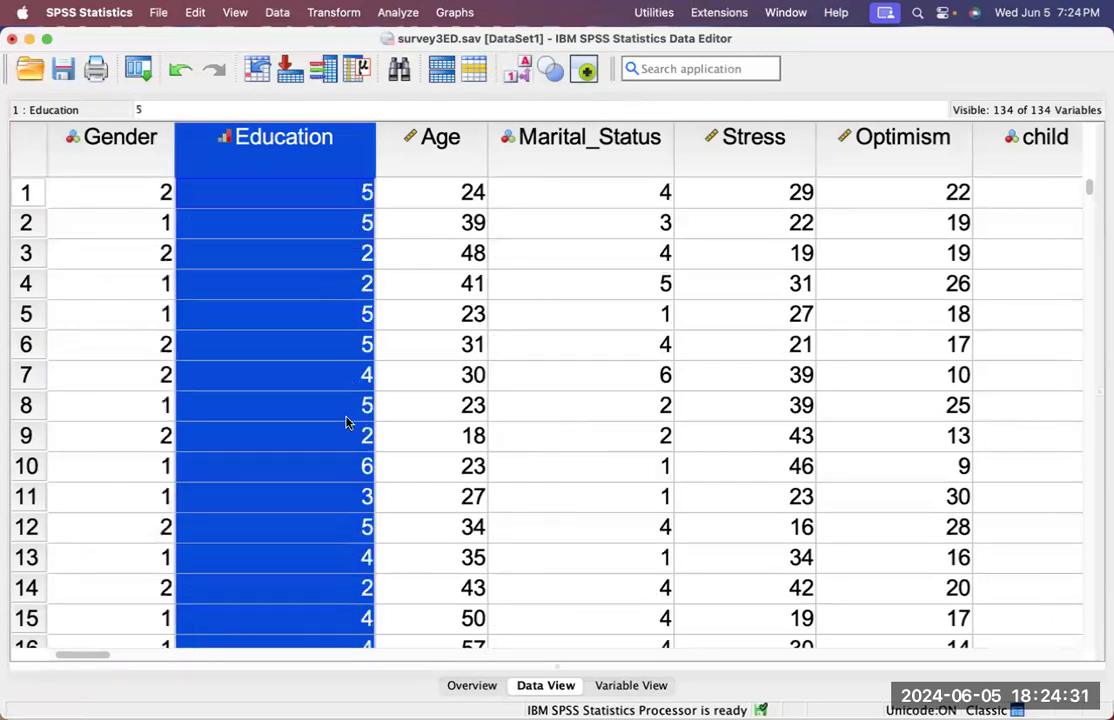
scroll(338, 420, down, 5)
scroll(338, 420, left, 2)
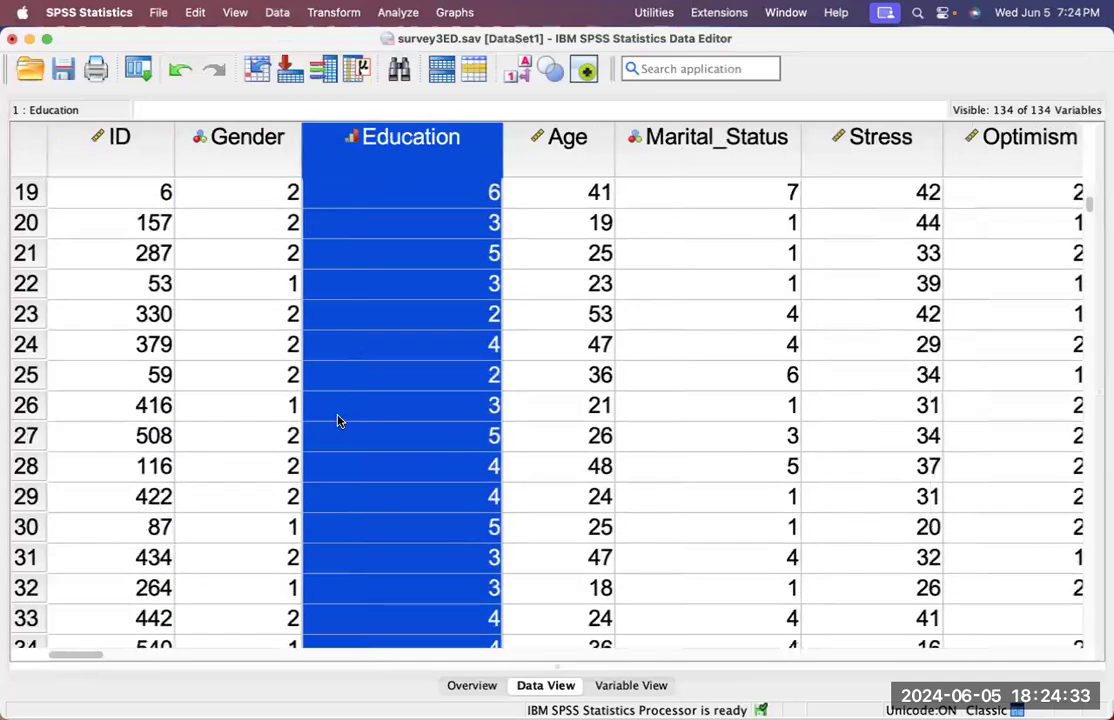
scroll(338, 420, up, 10)
scroll(338, 420, right, 2)
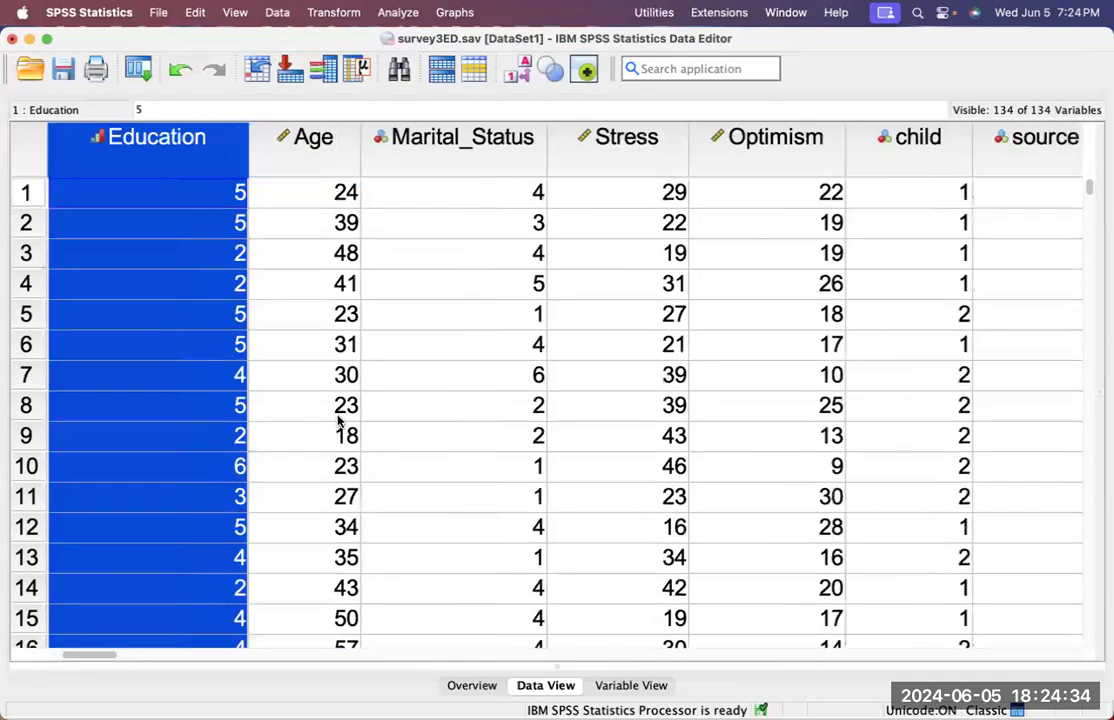
Select case 2's Education cell, show value labels again, and widen the Education column until its full labels fit
click(200, 232)
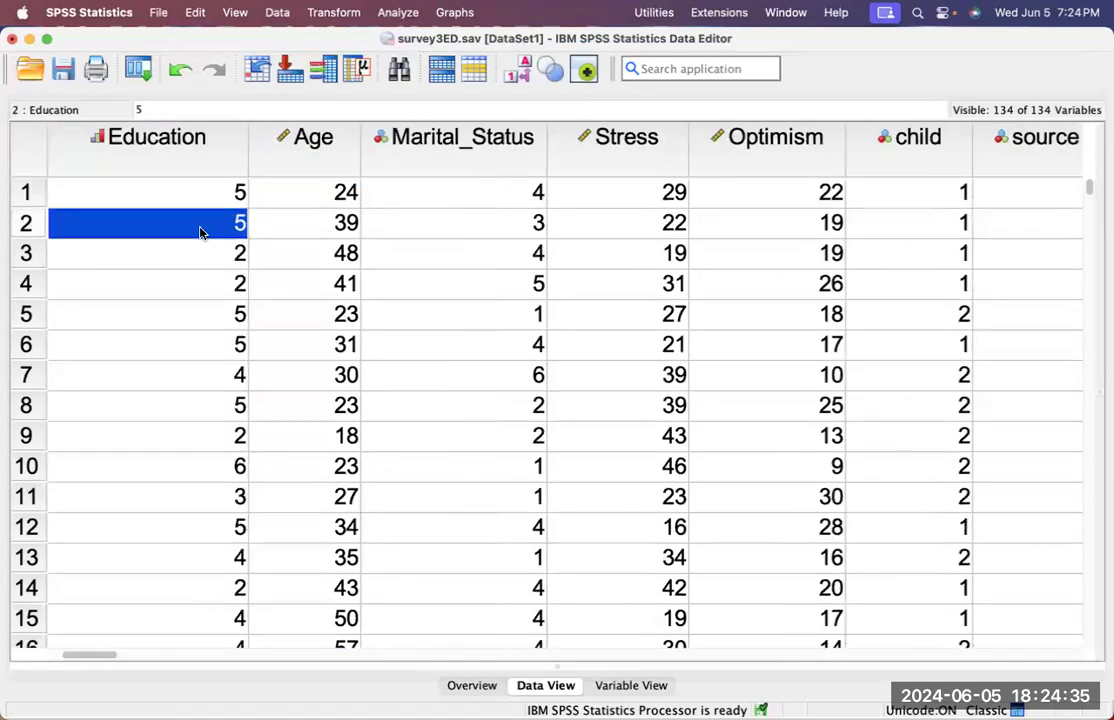
click(518, 72)
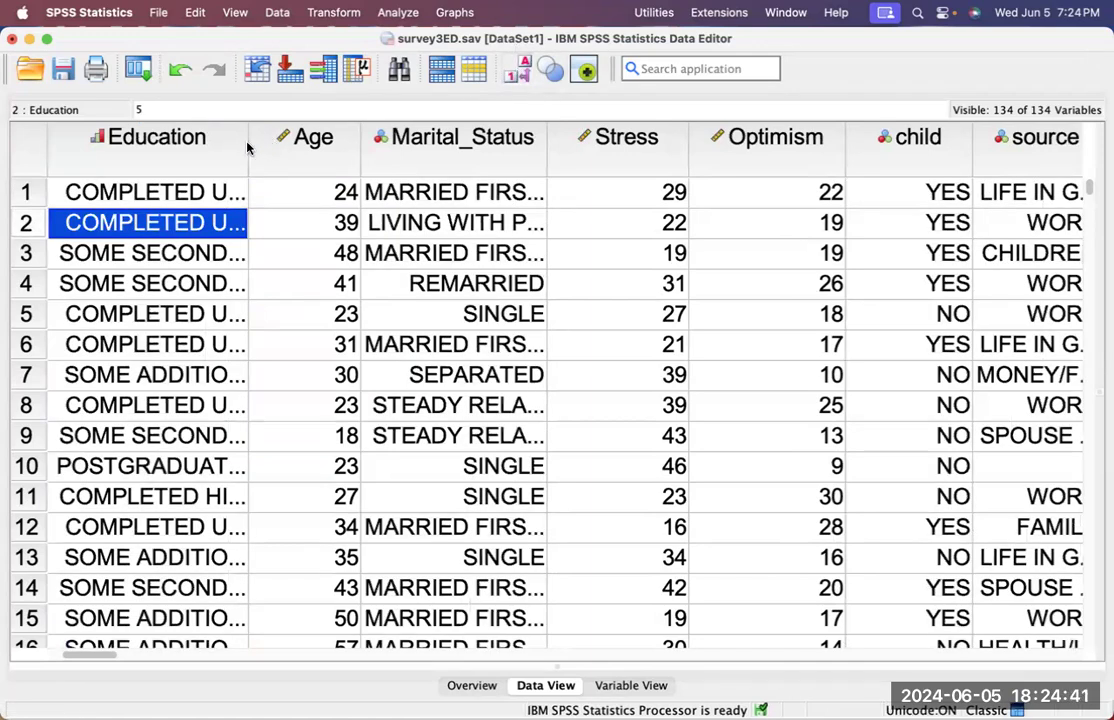
drag(247, 143, 420, 151)
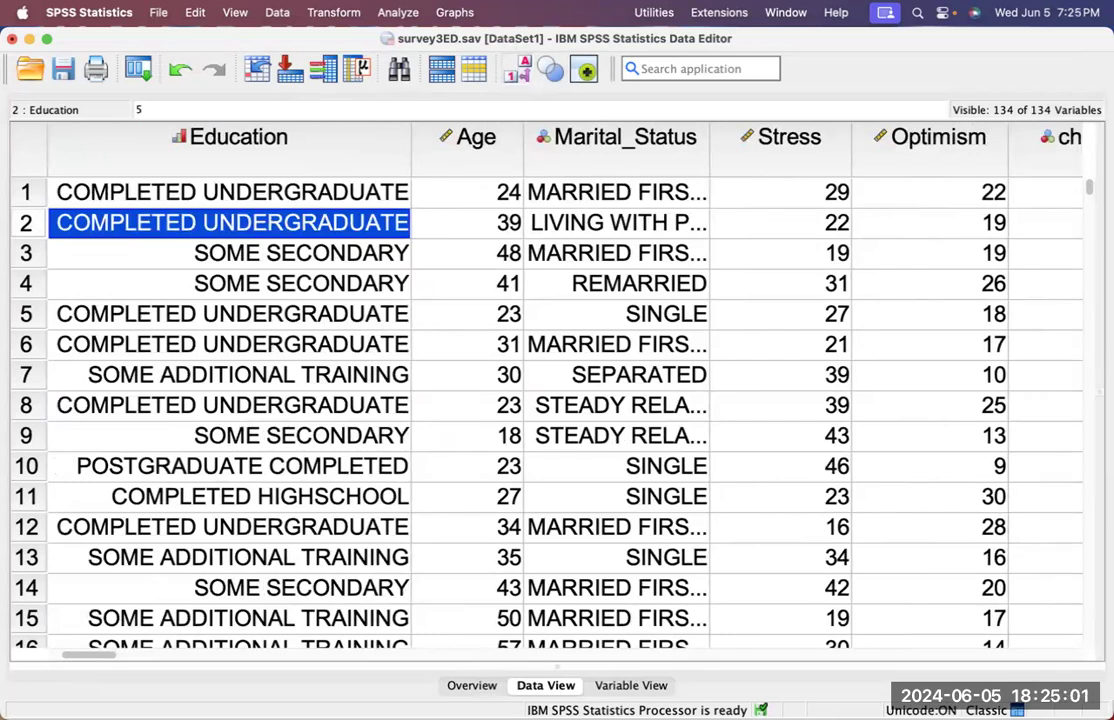
Switch to the Visual Displays of Data_2024 presentation in PowerPoint and play the slide show from slide 8
click(727, 675)
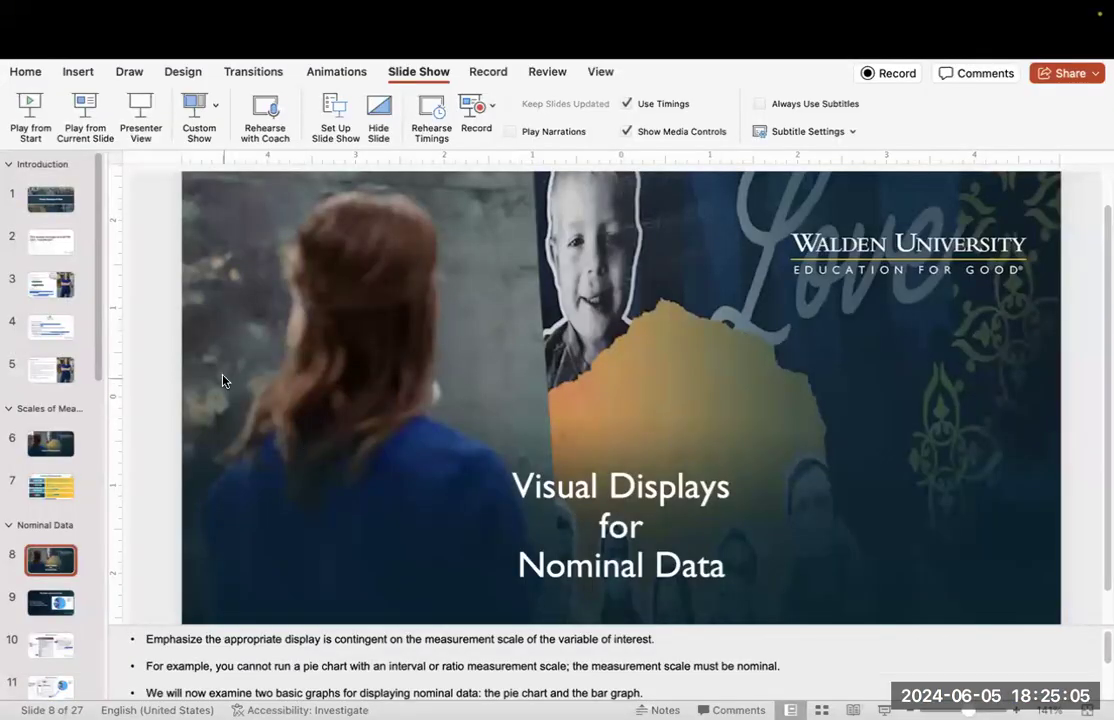
click(437, 73)
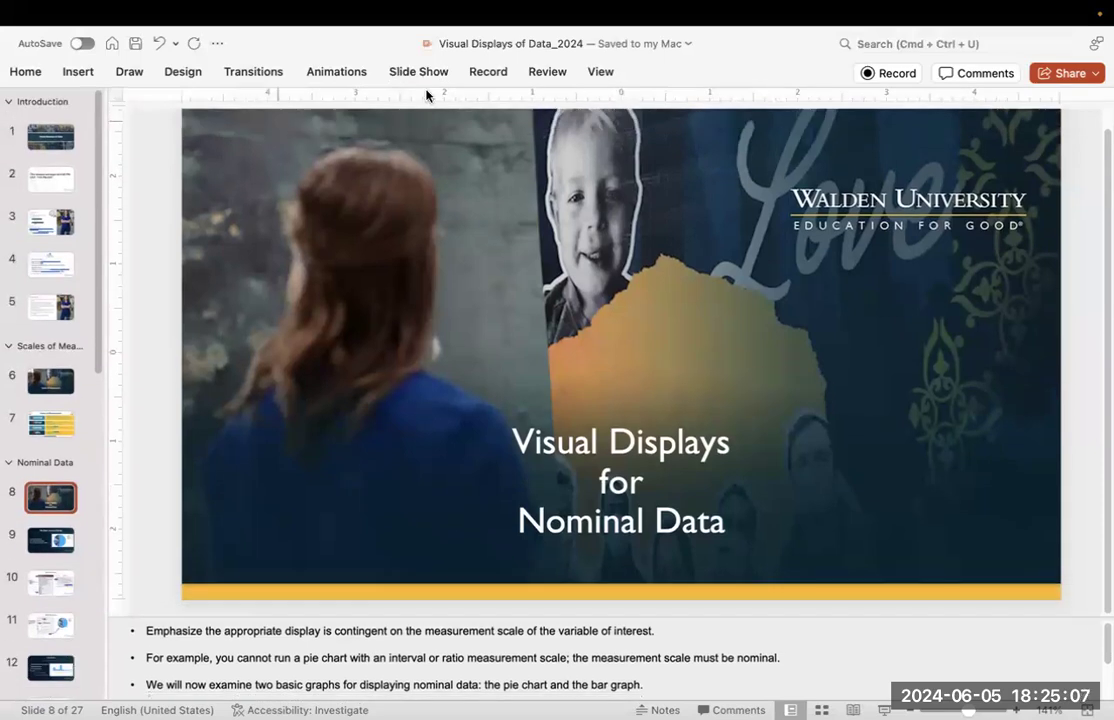
click(439, 73)
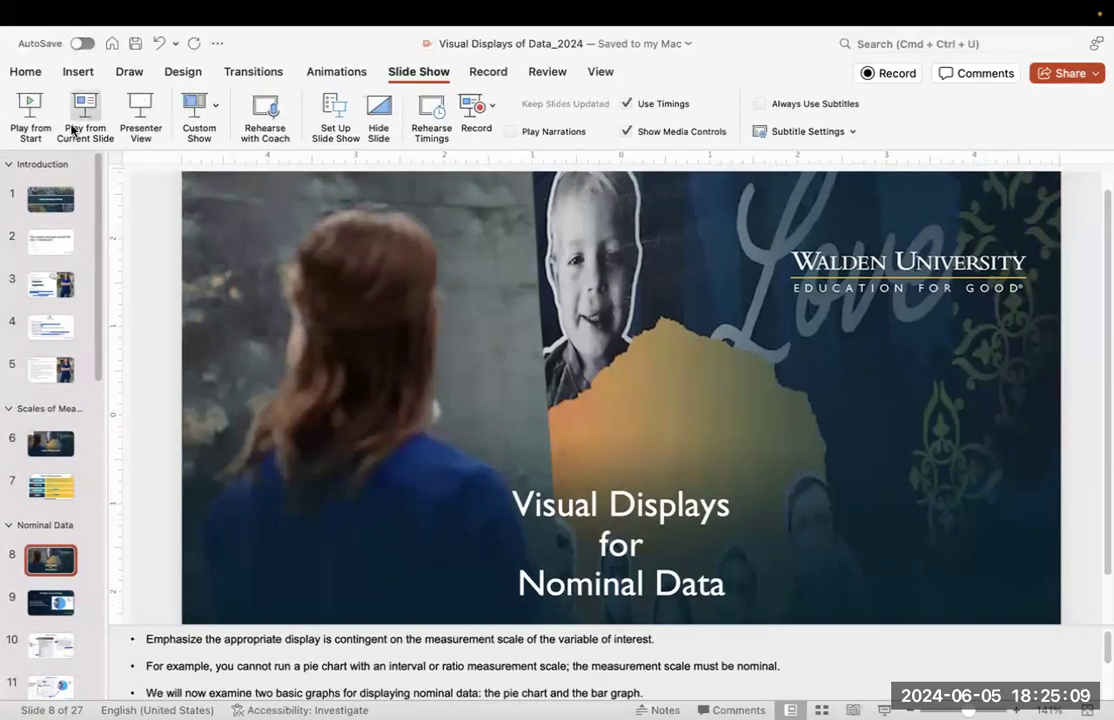
click(72, 128)
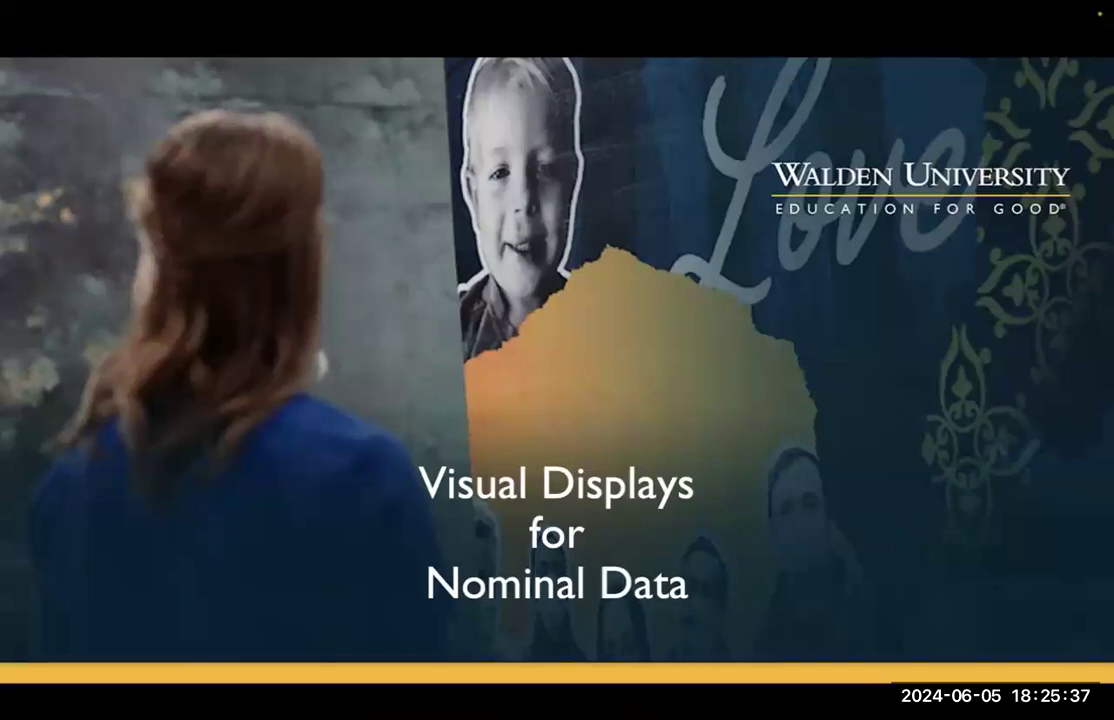
End the slide show and switch back to the survey3ED.sav data in SPSS Statistics
mouse_move(162, 679)
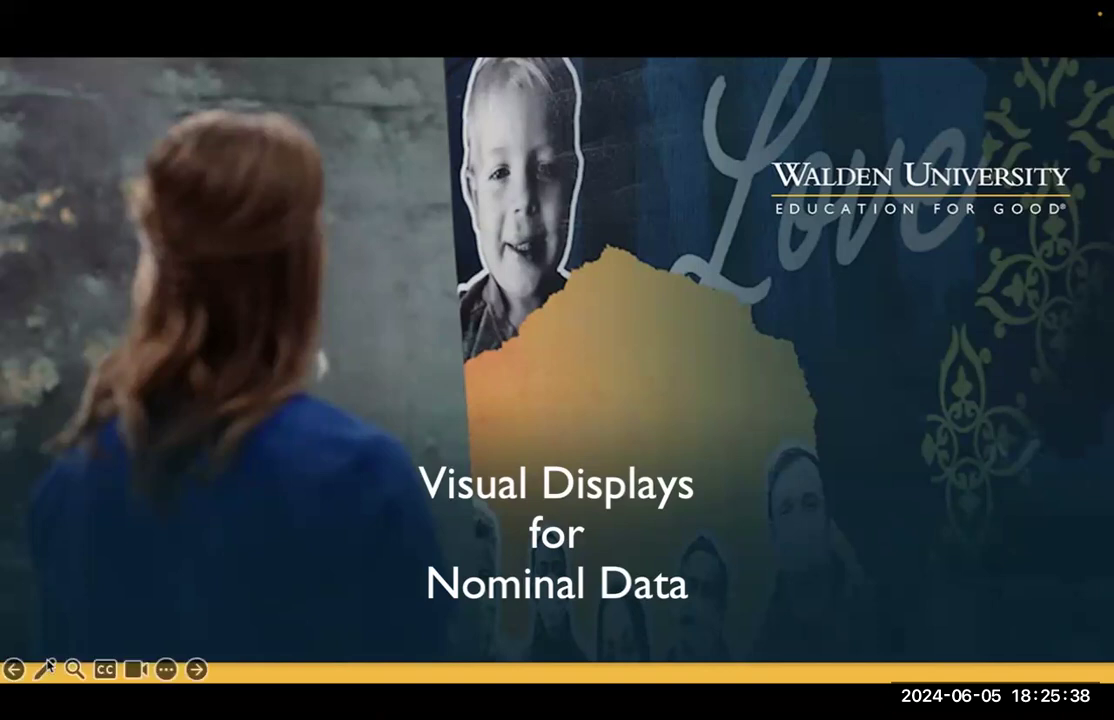
click(164, 670)
click(245, 701)
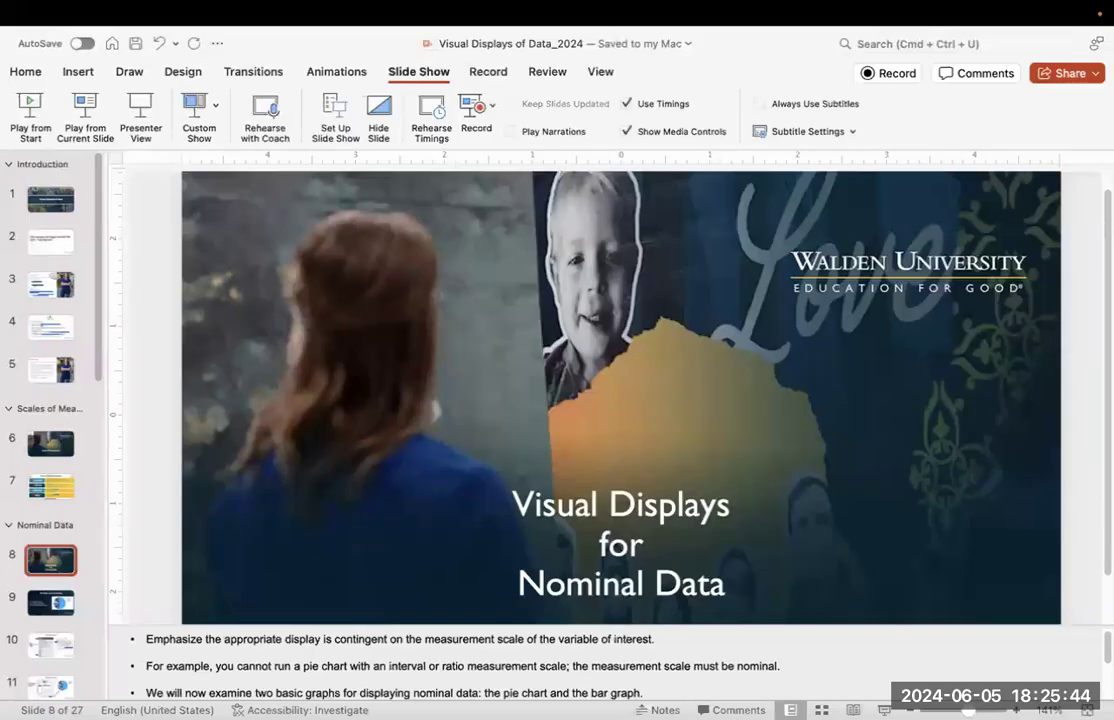
mouse_move(505, 672)
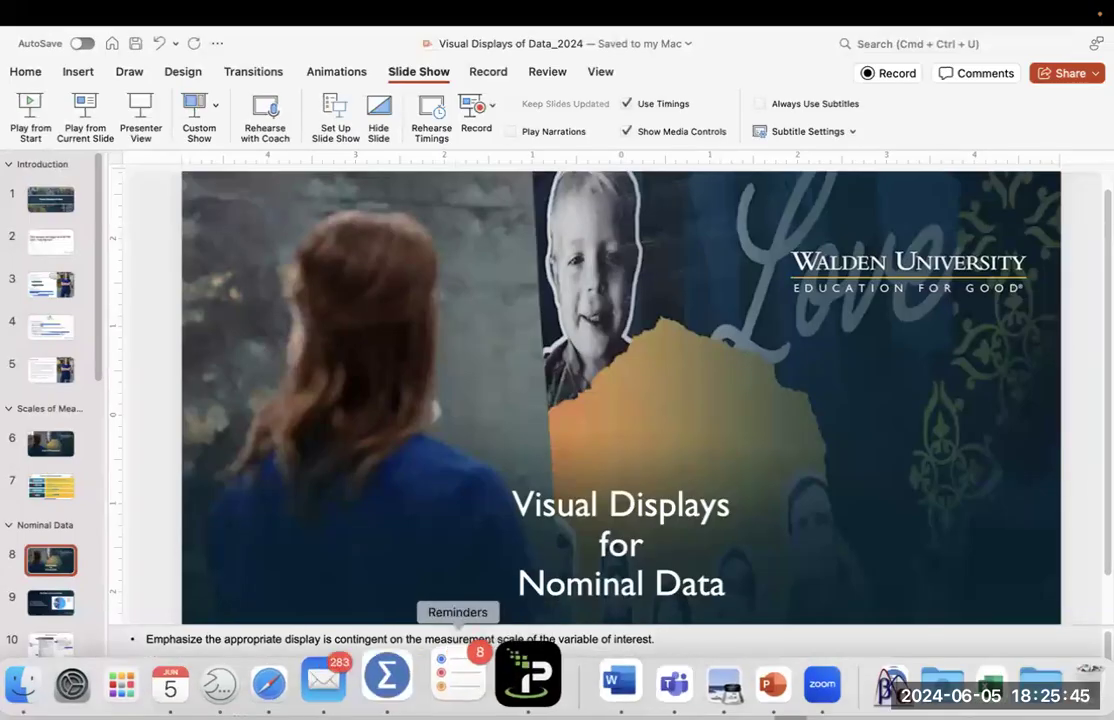
click(409, 675)
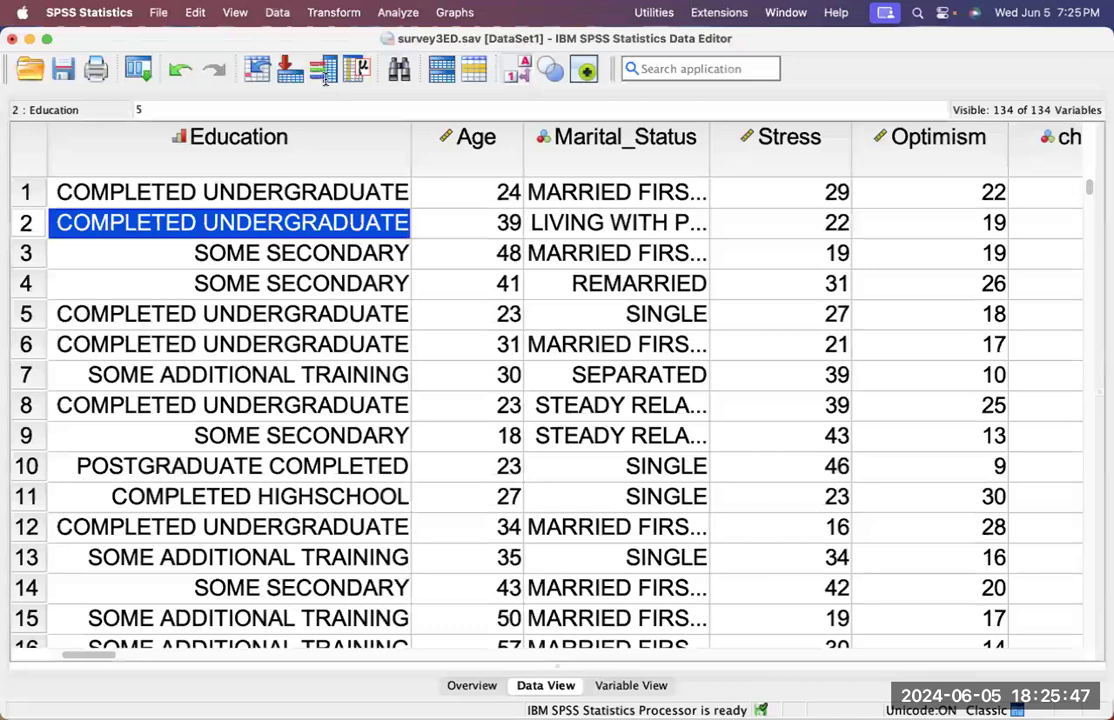
Highlight the Education and Marital_Status columns, view the first case's marital status options without changing them, and highlight the Stress column
click(327, 147)
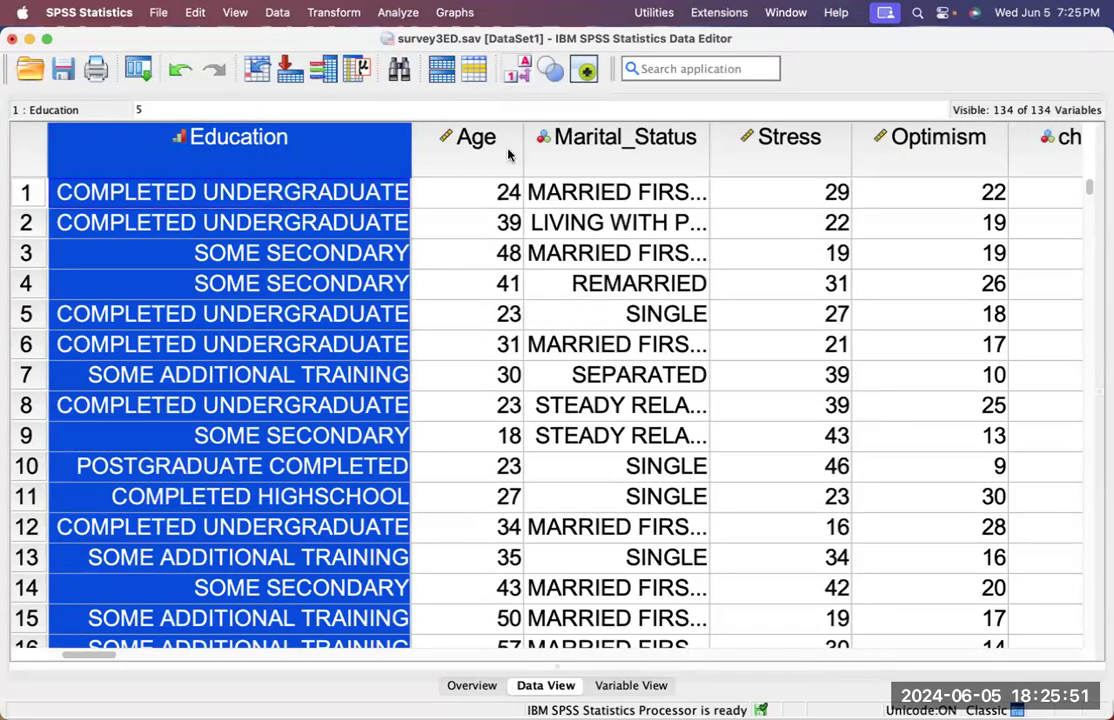
click(603, 140)
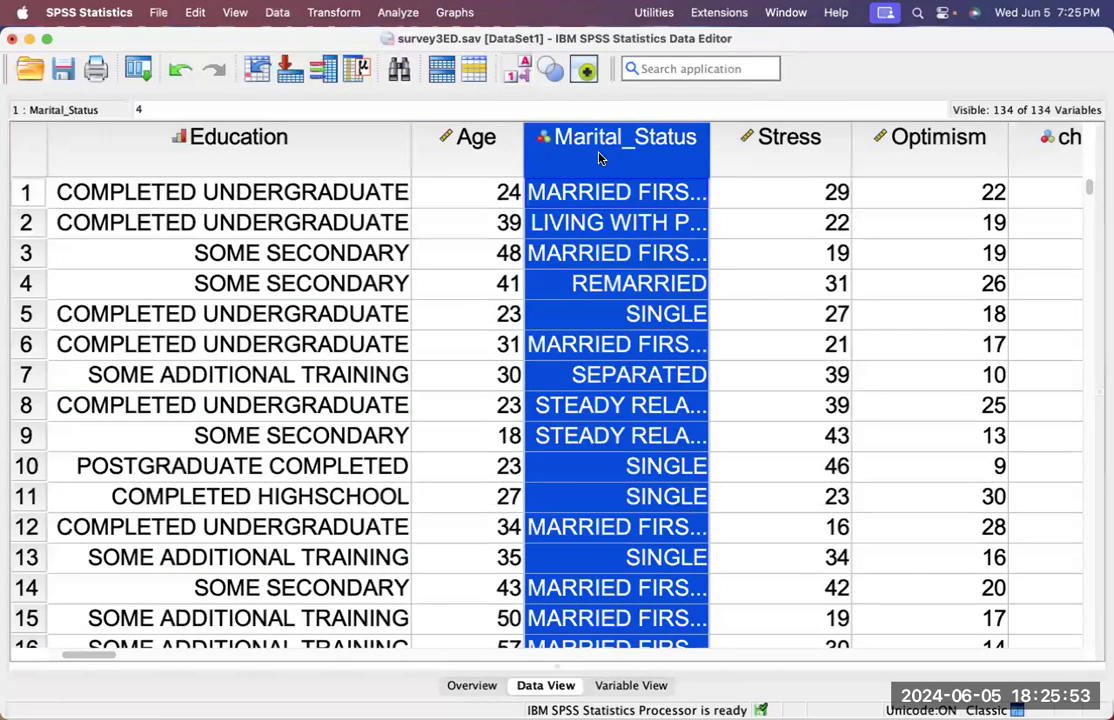
double_click(698, 200)
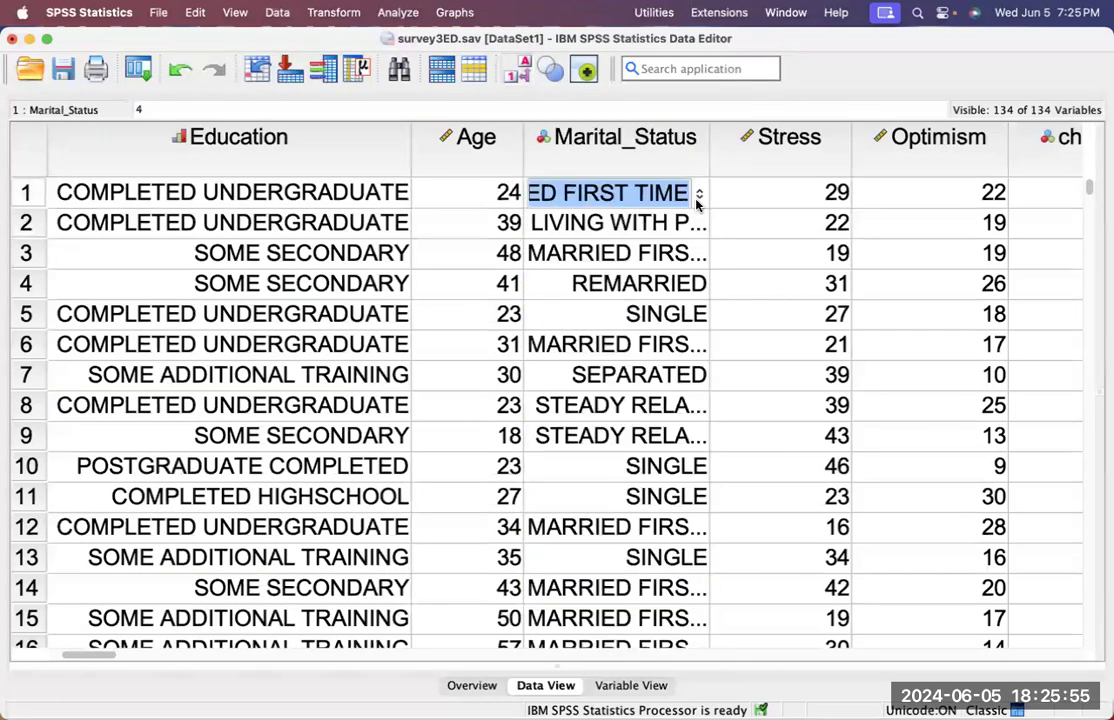
click(698, 200)
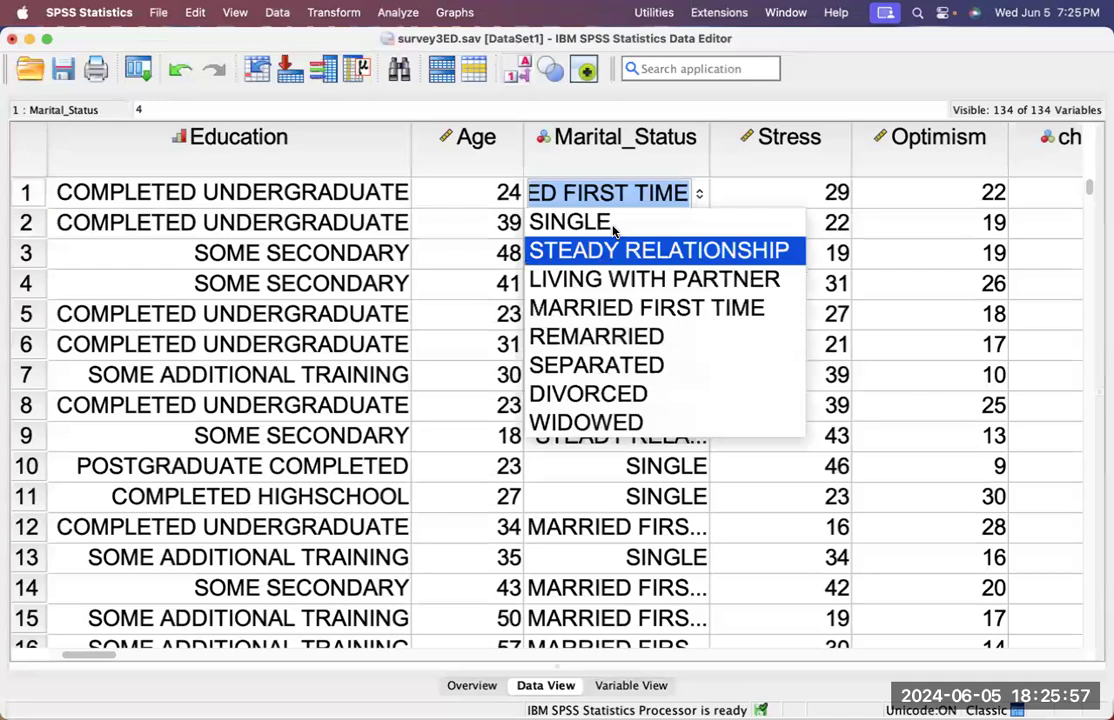
click(727, 156)
click(727, 156)
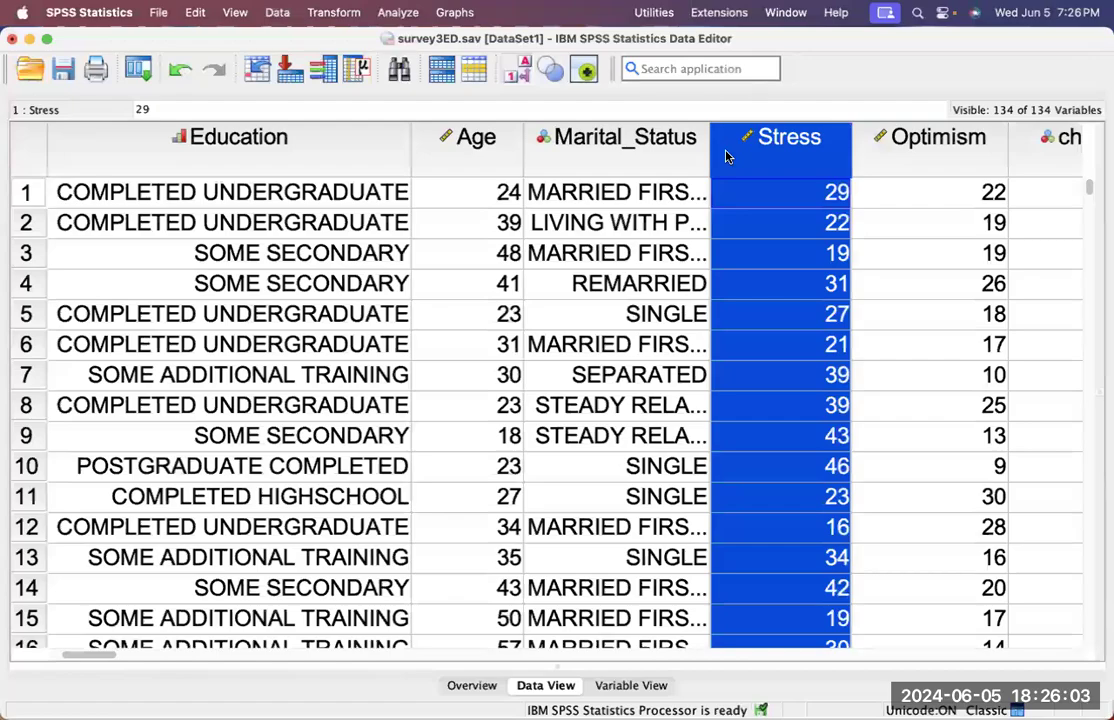
Find the last case in the survey data and select its entire row, case 439
scroll(258, 373, down, 20)
scroll(258, 373, left, 3)
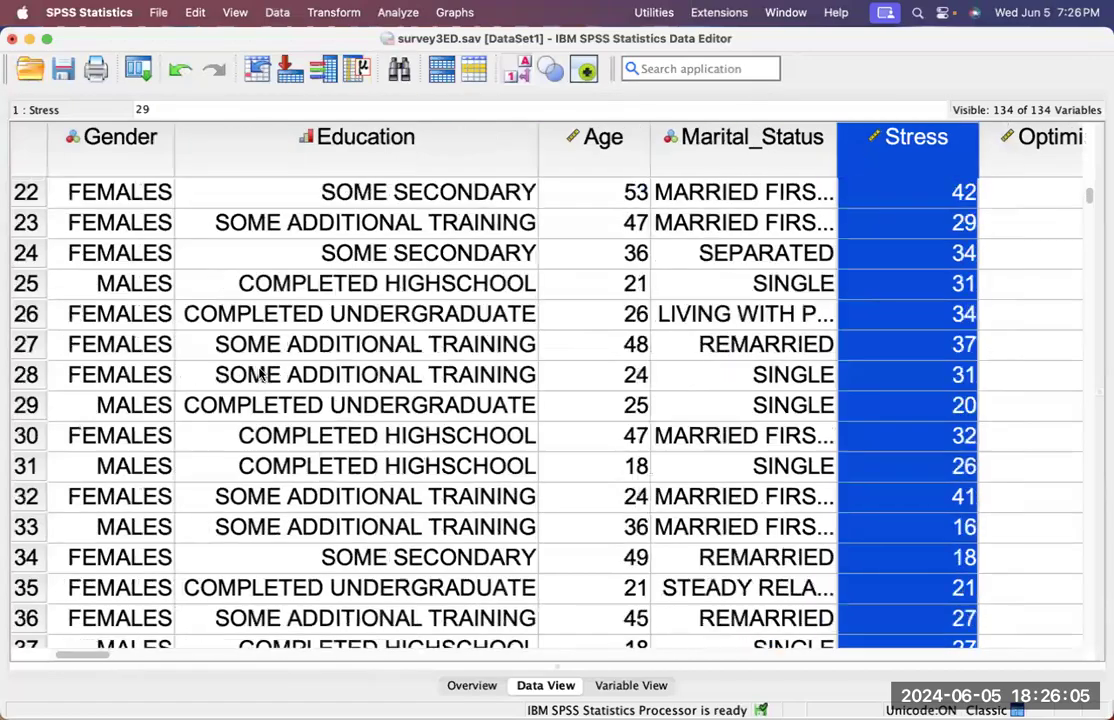
scroll(258, 373, down, 20)
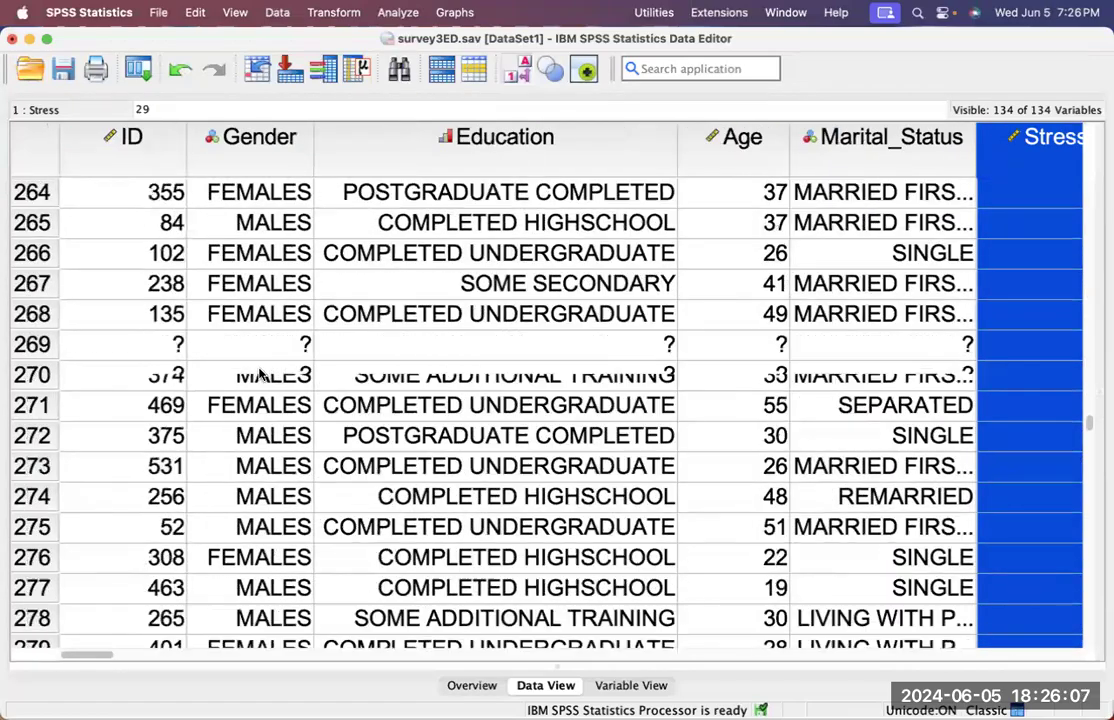
scroll(258, 373, down, 8)
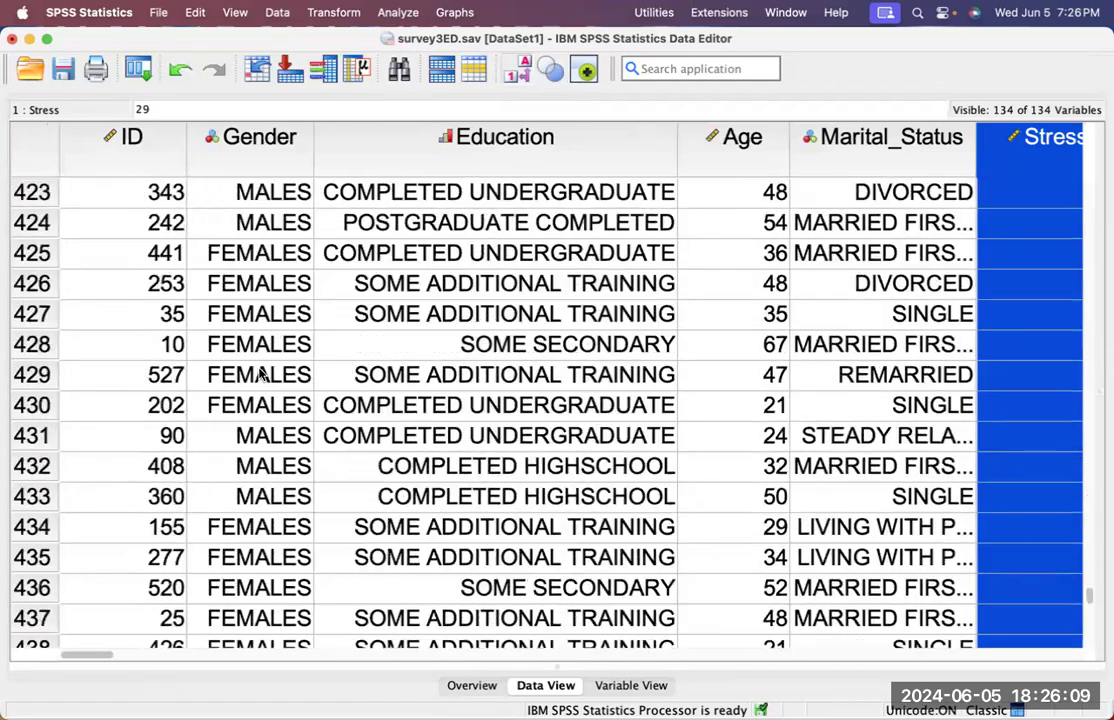
scroll(258, 373, up, 2)
scroll(258, 373, right, 2)
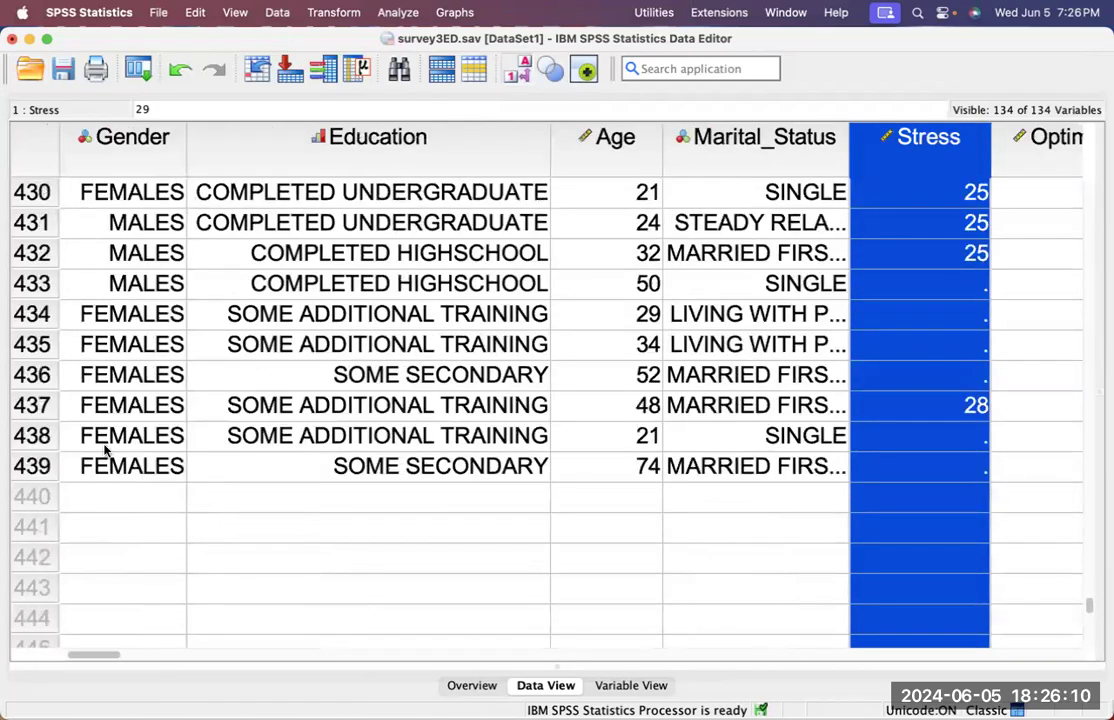
click(33, 466)
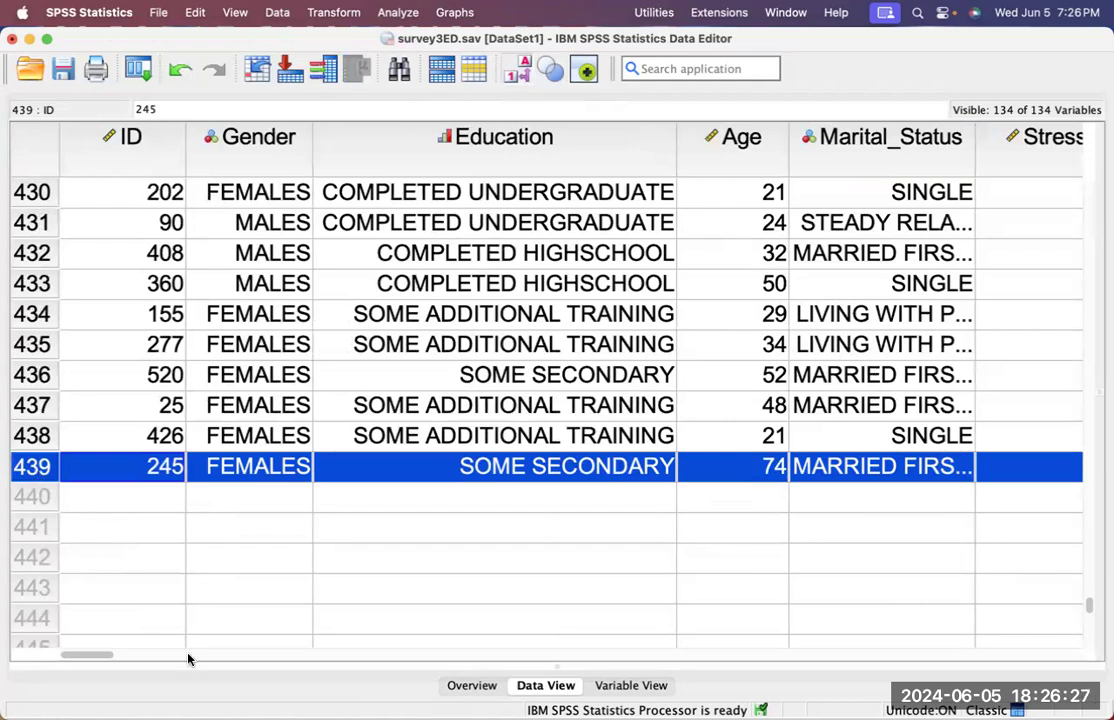
Switch to PowerPoint and play the slide show from slide 9, Pie Chart: Source of Stress
mouse_move(366, 716)
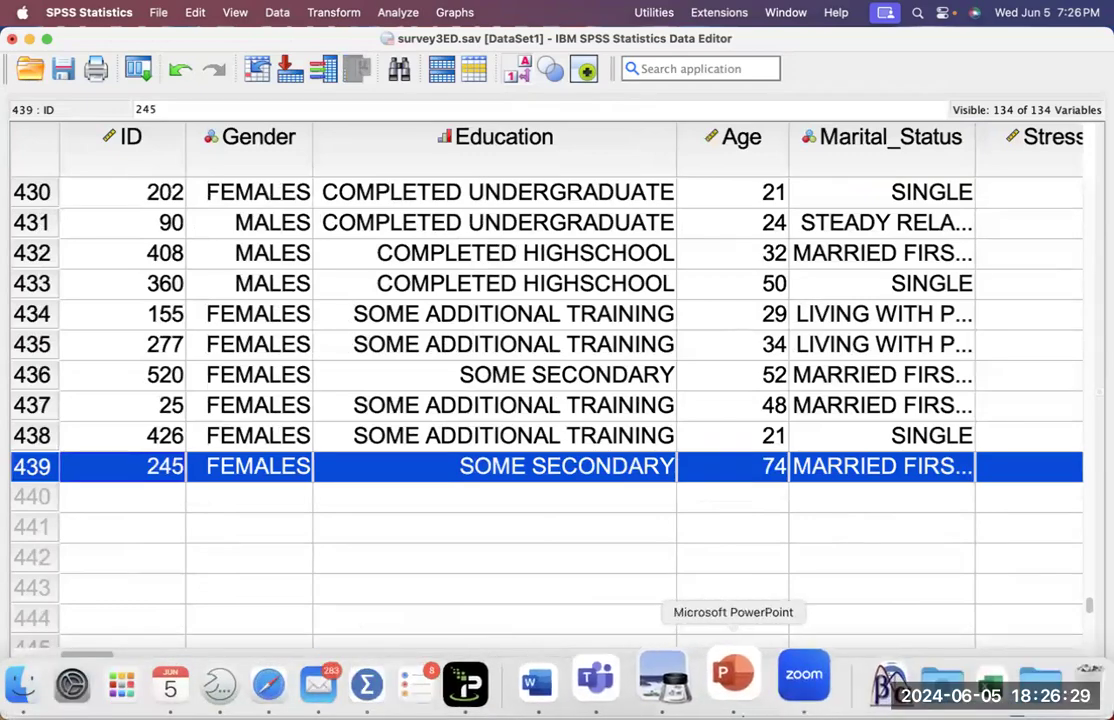
click(724, 678)
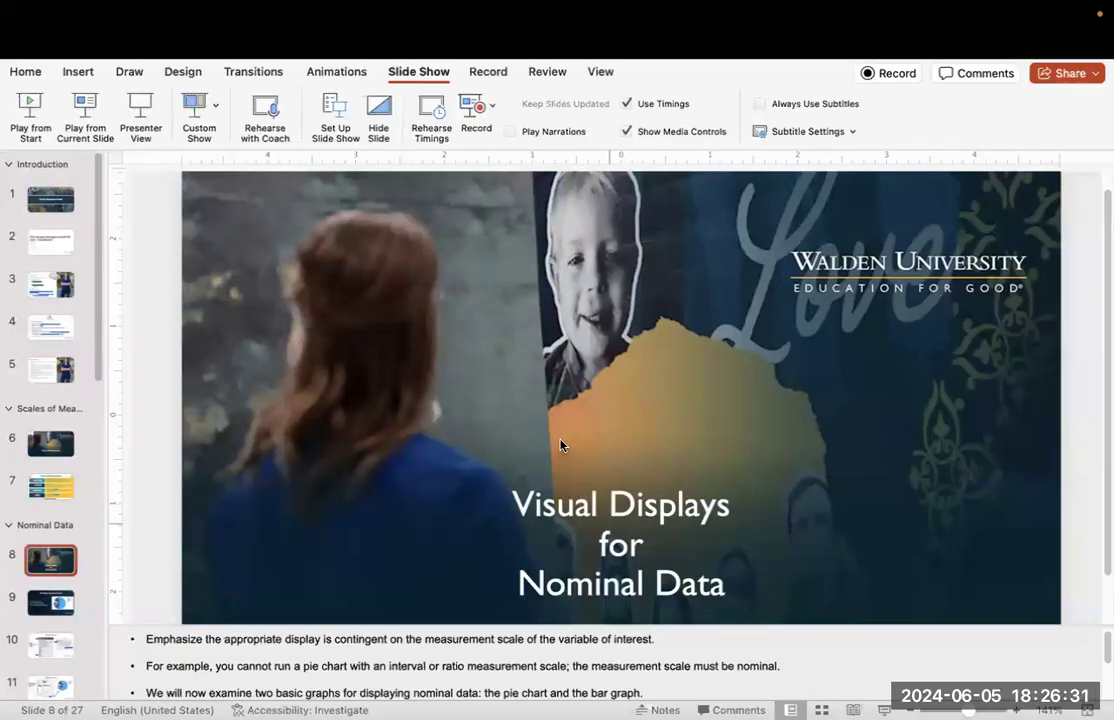
click(52, 601)
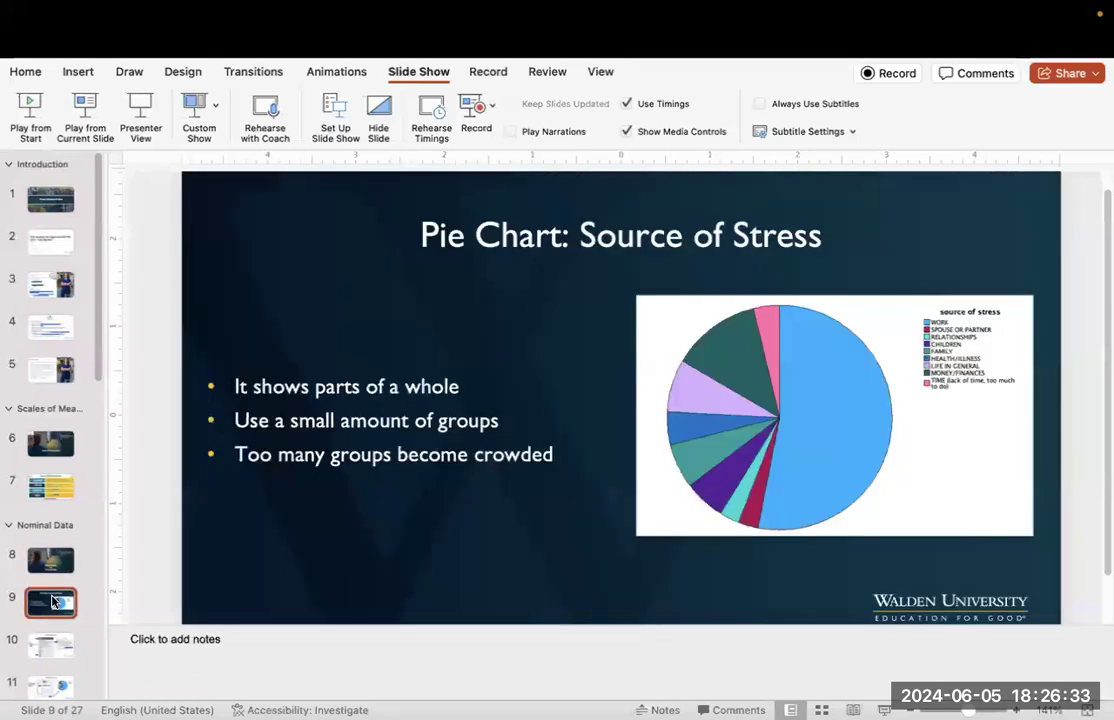
click(80, 104)
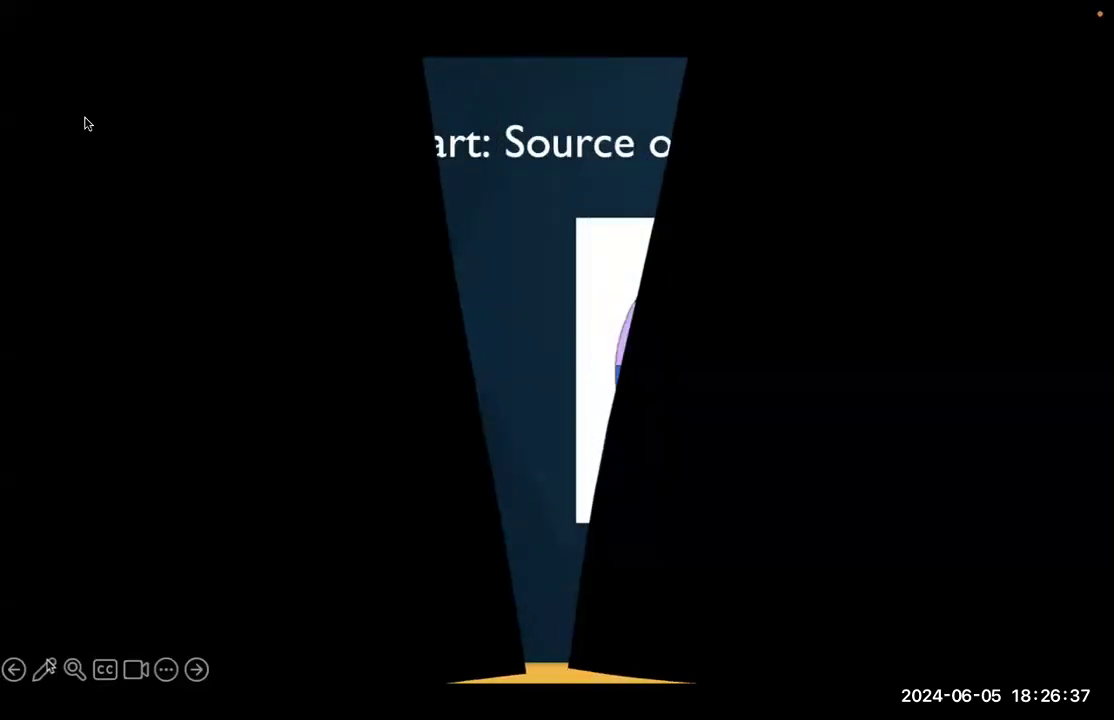
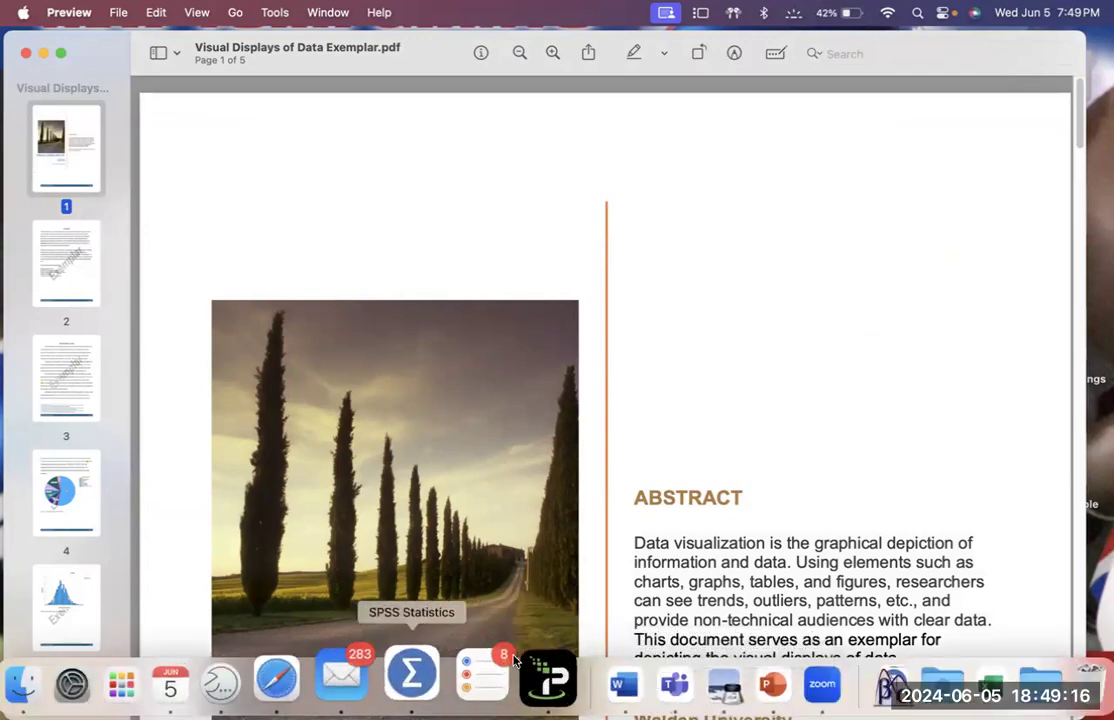
Switch to the Visual Displays of Data_2024 presentation in PowerPoint, show Resources slide 22, and make the window full screen
click(727, 670)
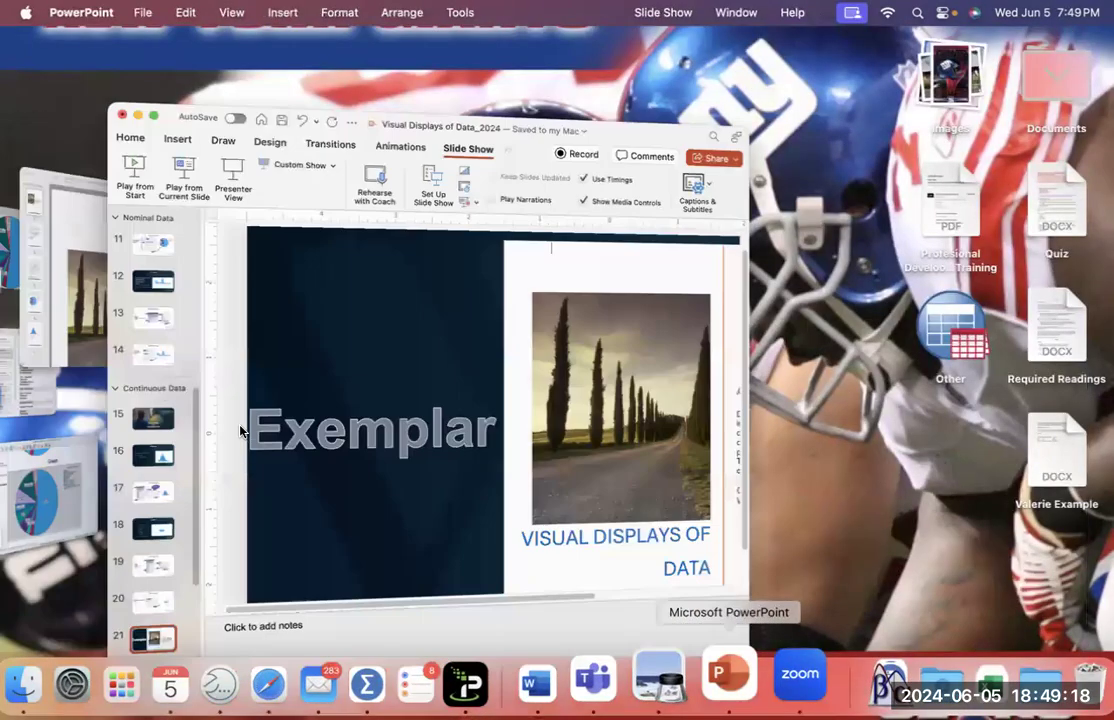
scroll(249, 486, down, 5)
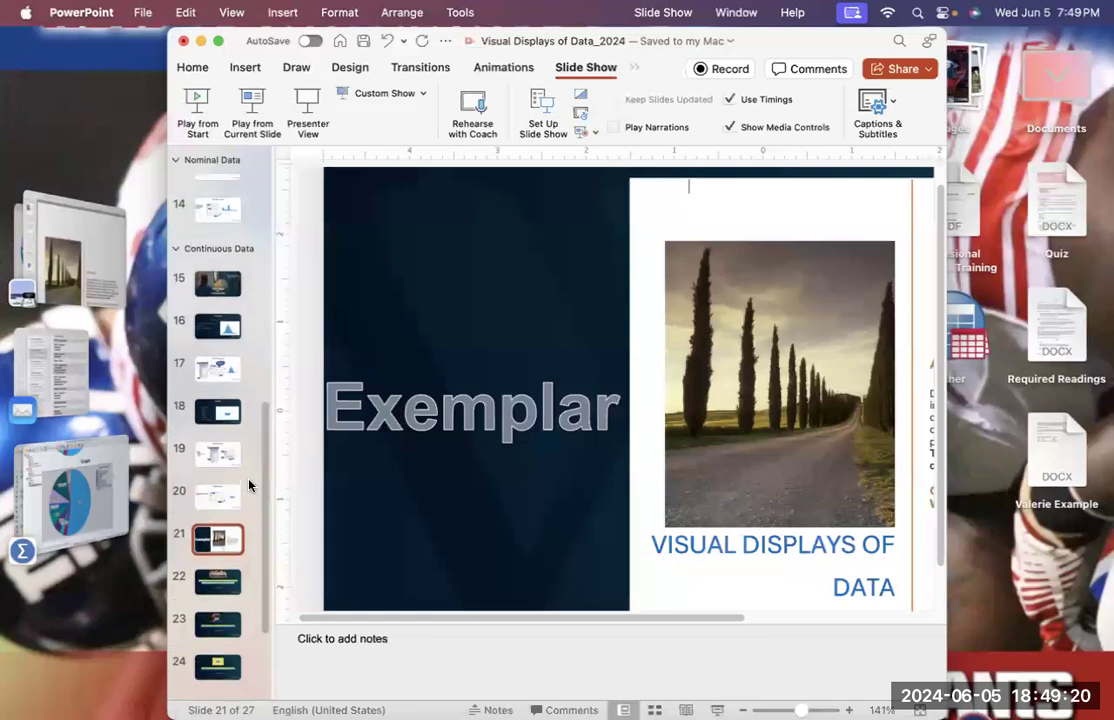
click(204, 425)
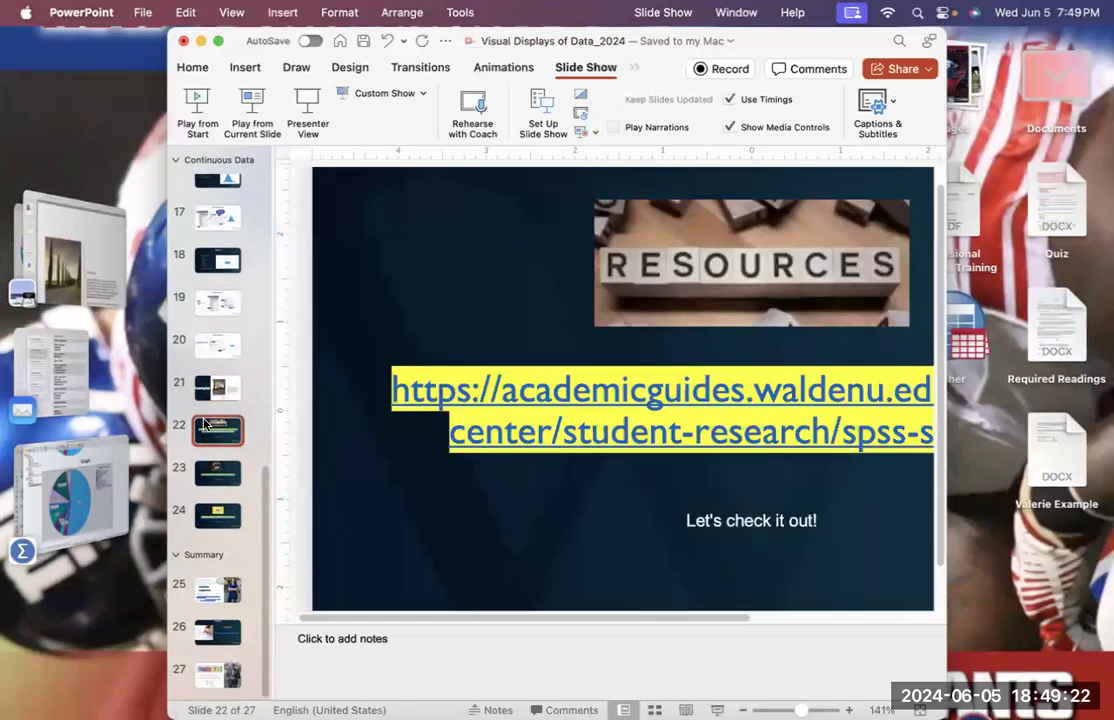
click(218, 42)
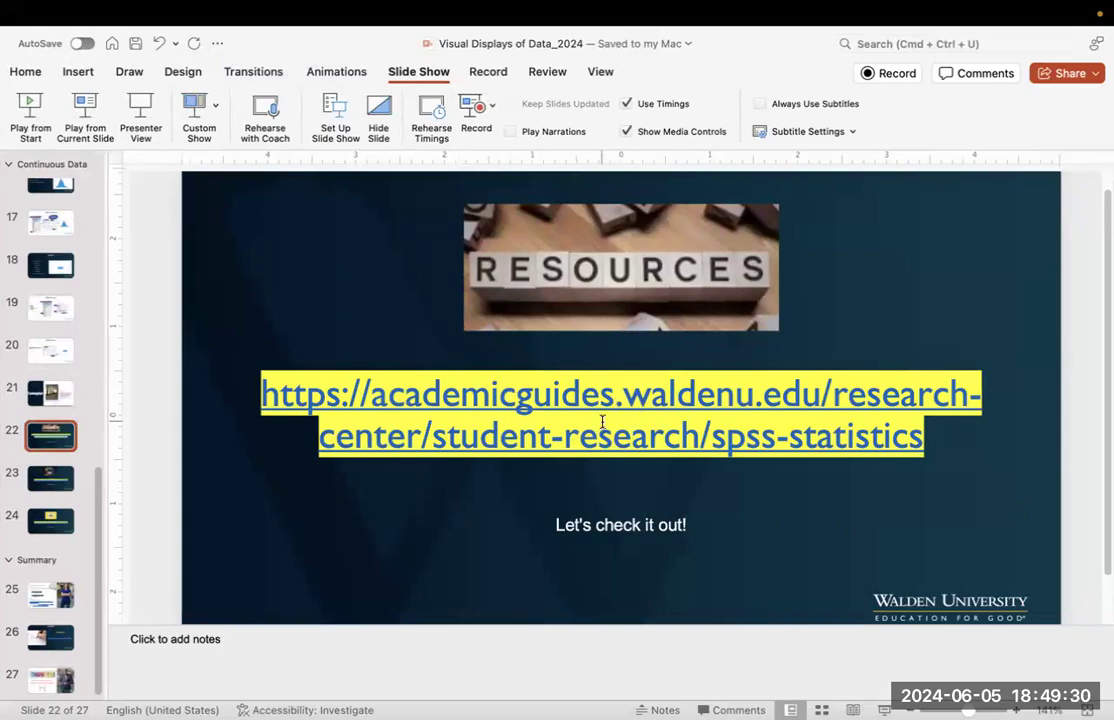
Switch to Safari, show the bookmarks, and open the ORDS Home Page bookmark
mouse_move(400, 716)
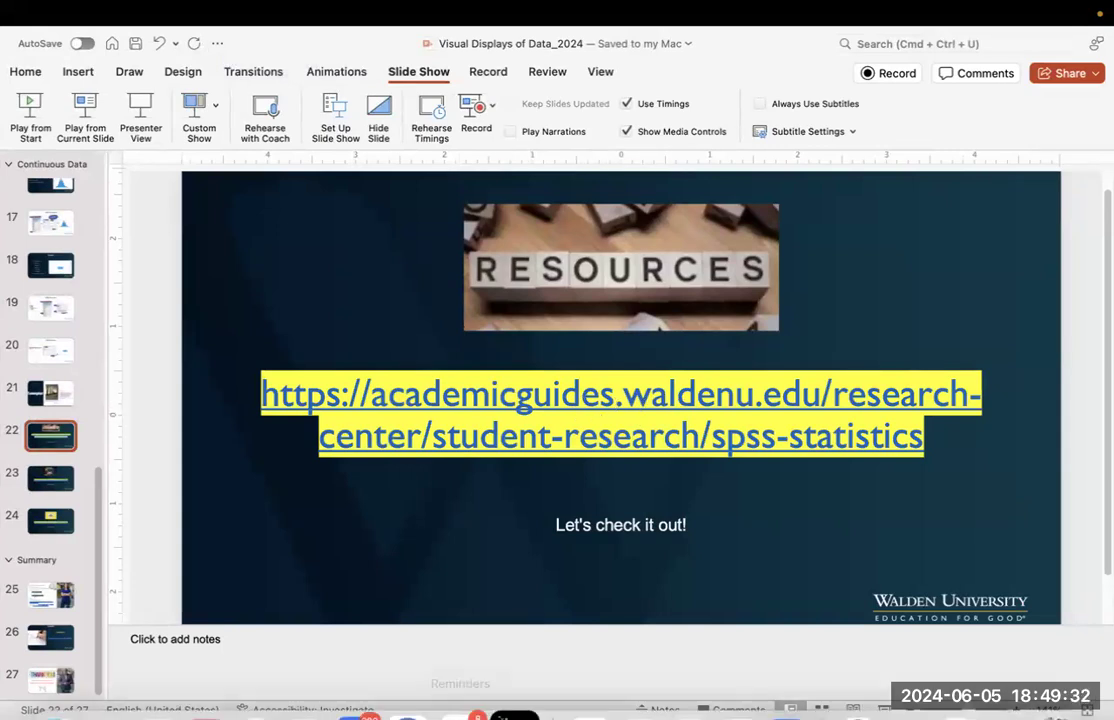
click(310, 682)
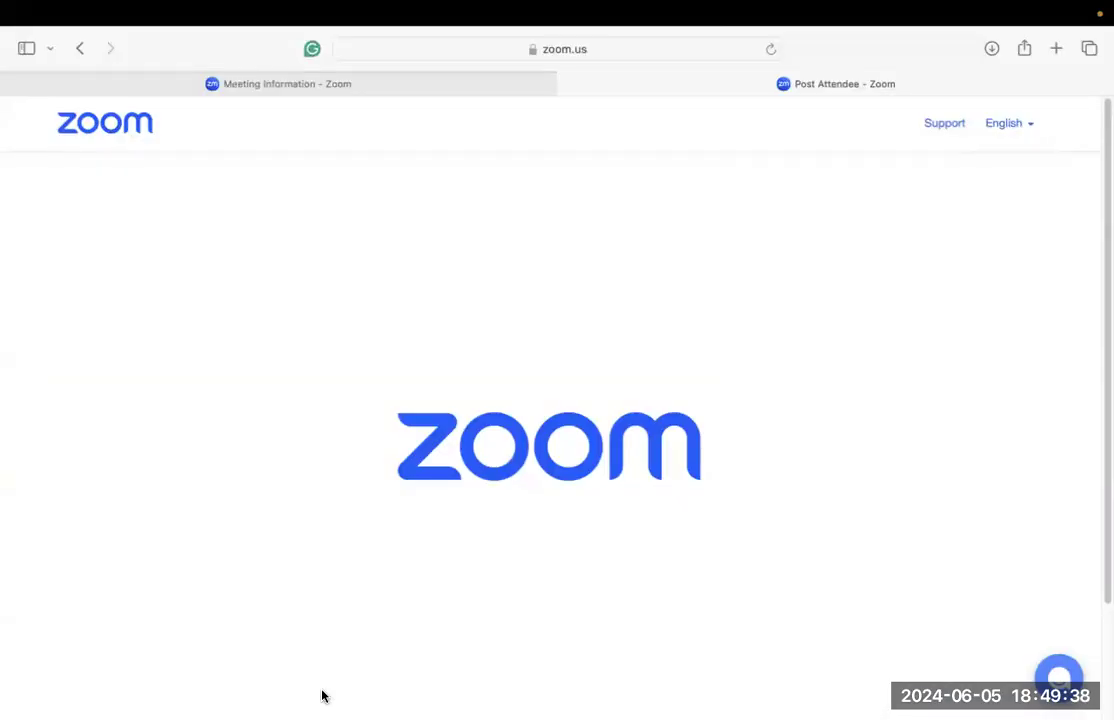
click(26, 48)
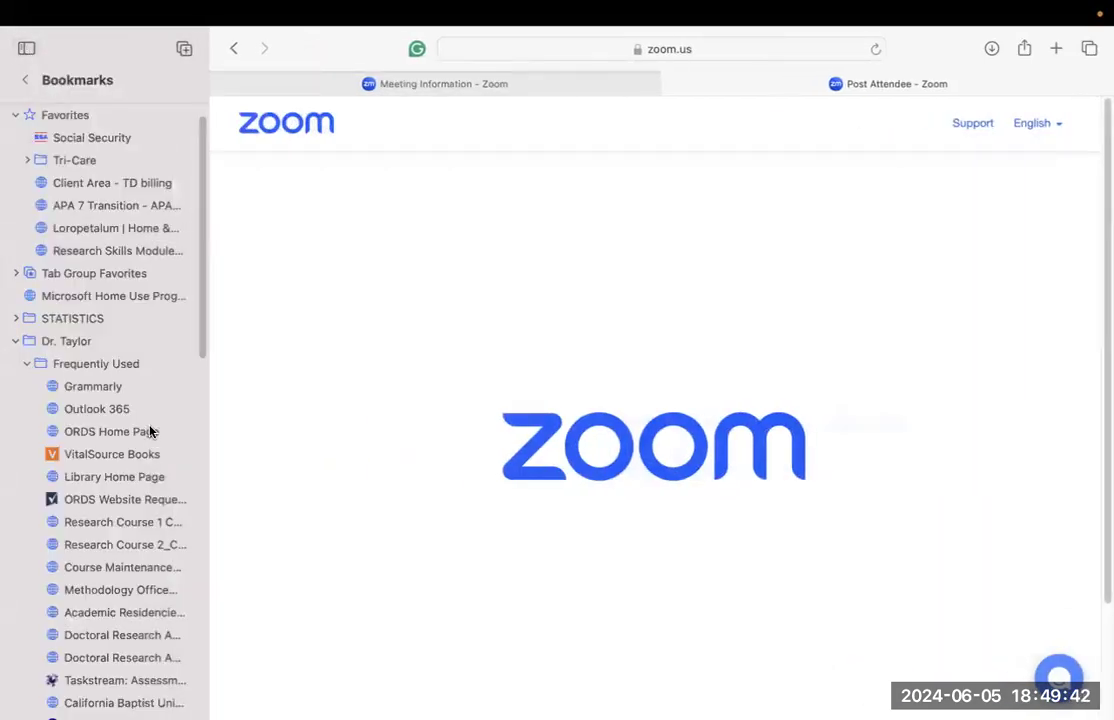
click(149, 431)
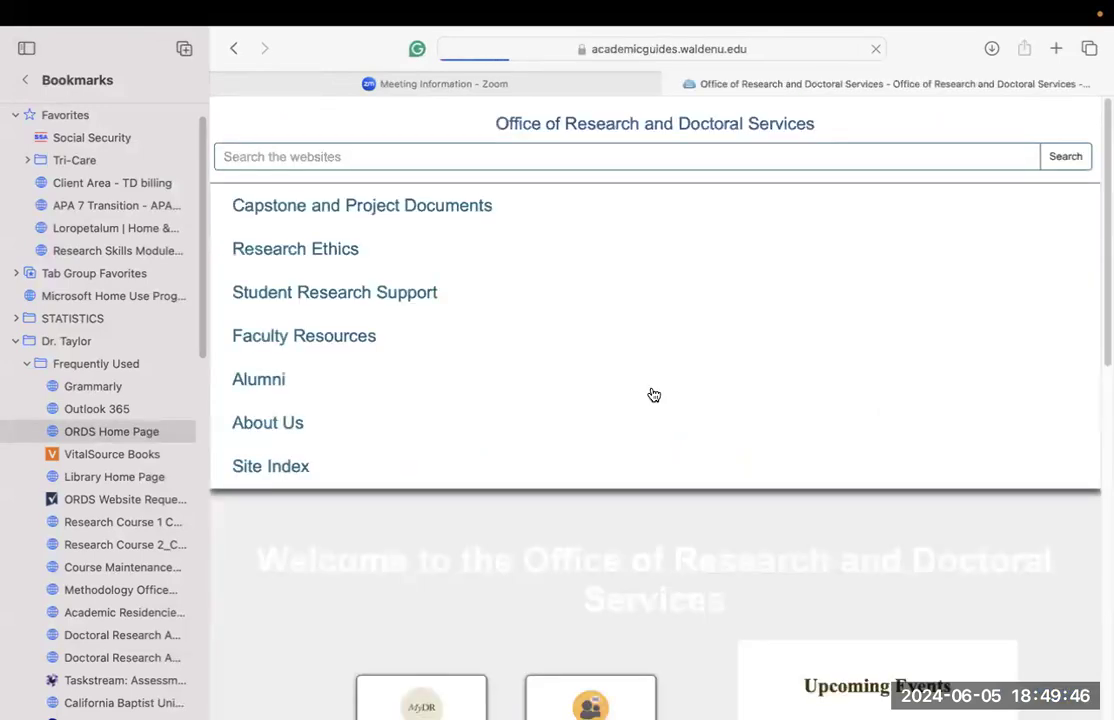
Go through the Research Design and Methodology advising page to the Quantitative, SPSS and Statistics Support page
scroll(652, 394, down, 5)
scroll(652, 394, down, 5)
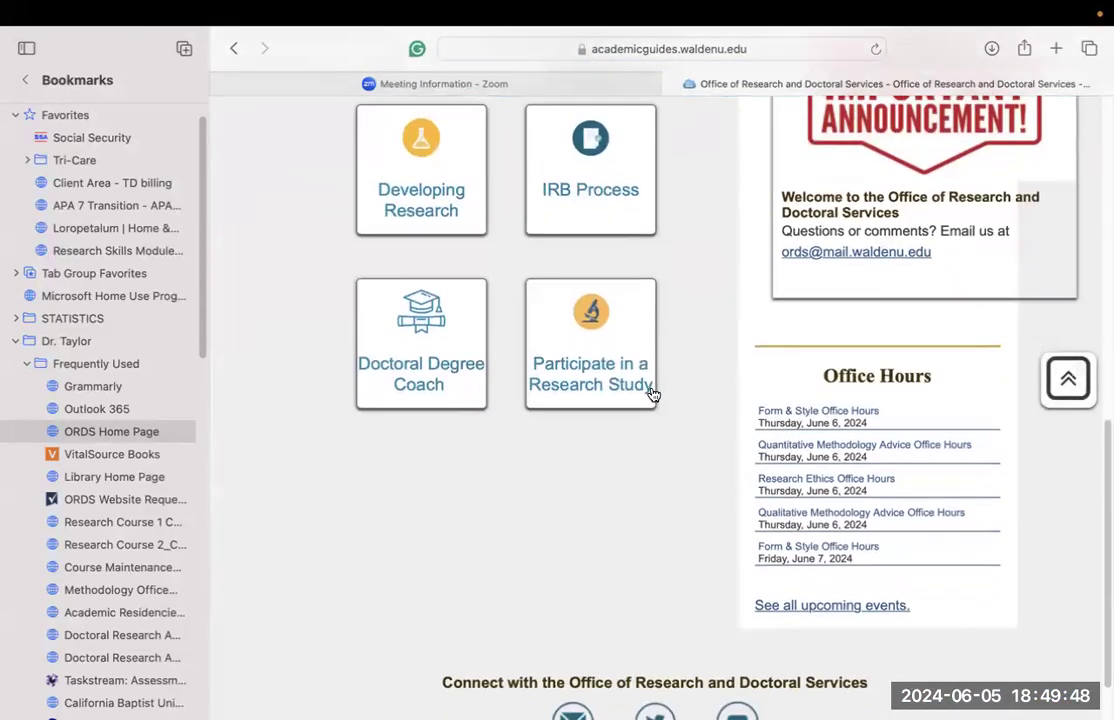
scroll(652, 394, up, 3)
click(580, 192)
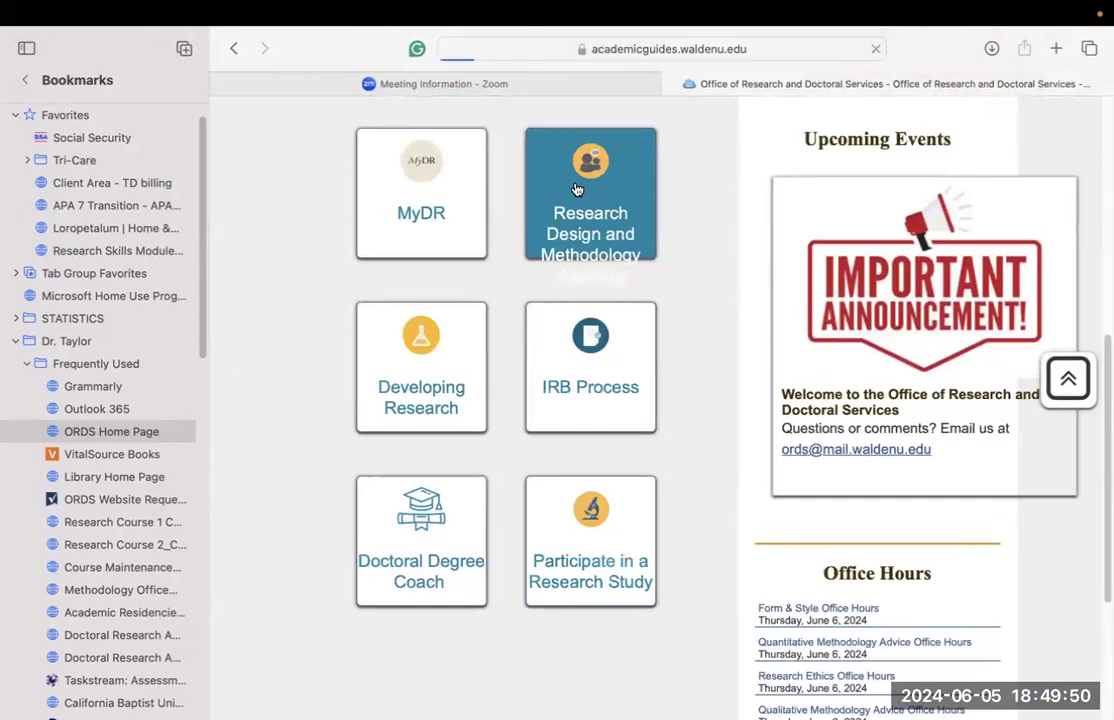
scroll(588, 207, down, 10)
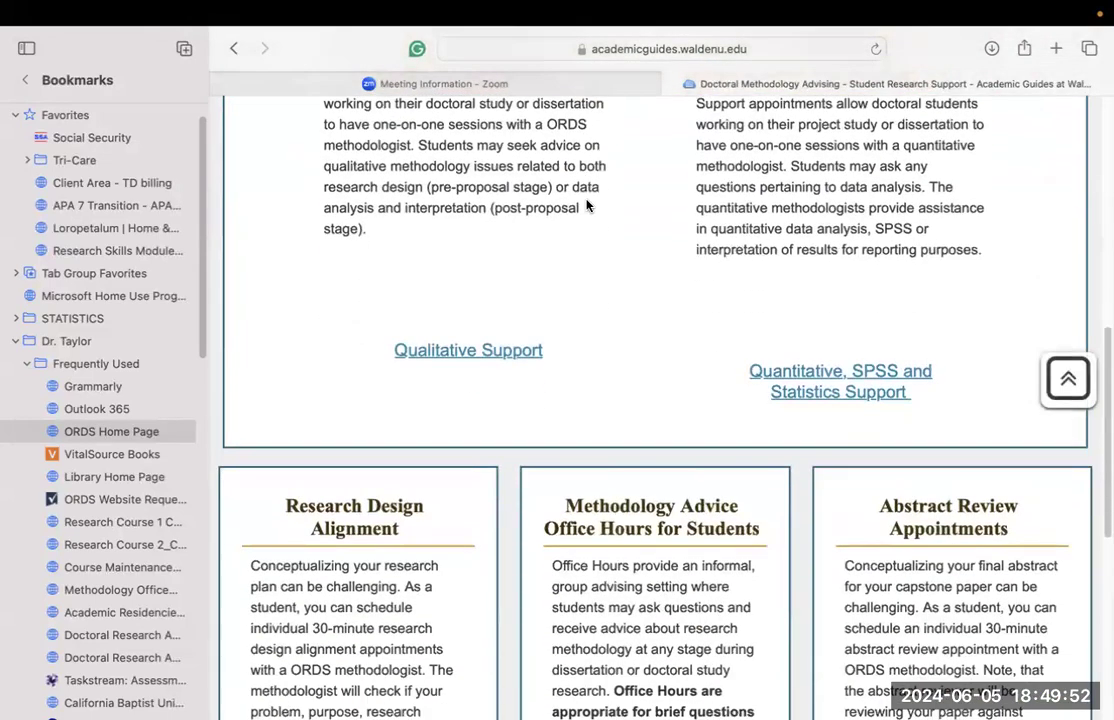
click(793, 390)
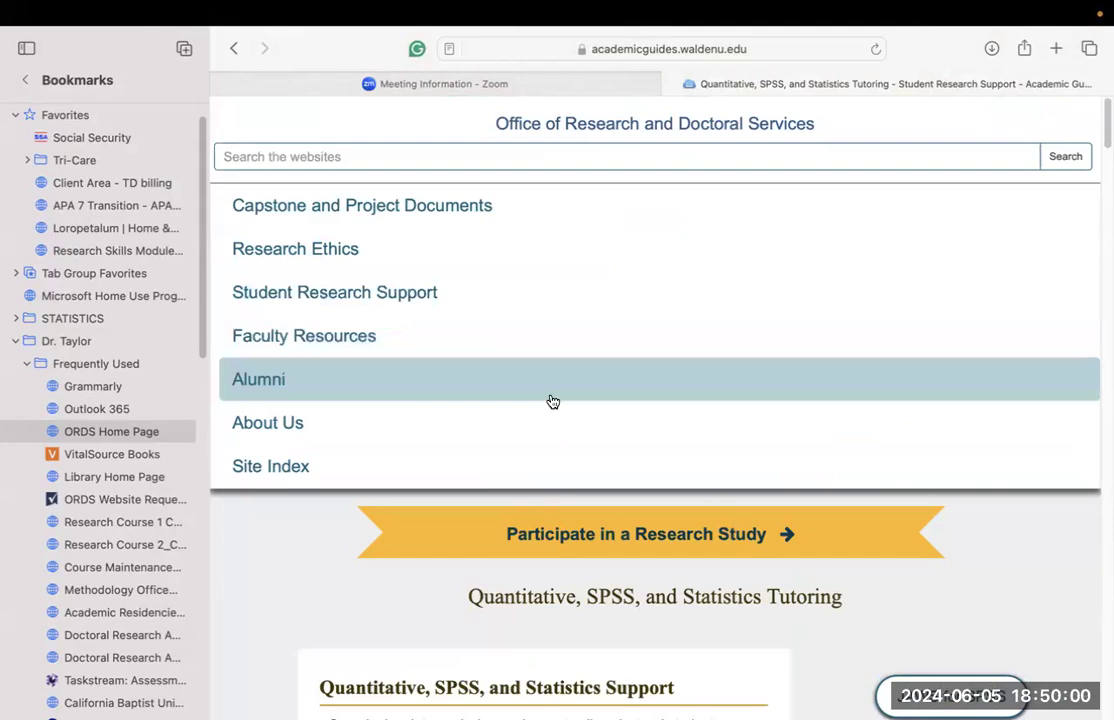
Find the Upcoming Seminars section on the tutoring page and highlight the start of its heading
scroll(553, 401, down, 10)
scroll(551, 395, up, 3)
scroll(552, 395, down, 5)
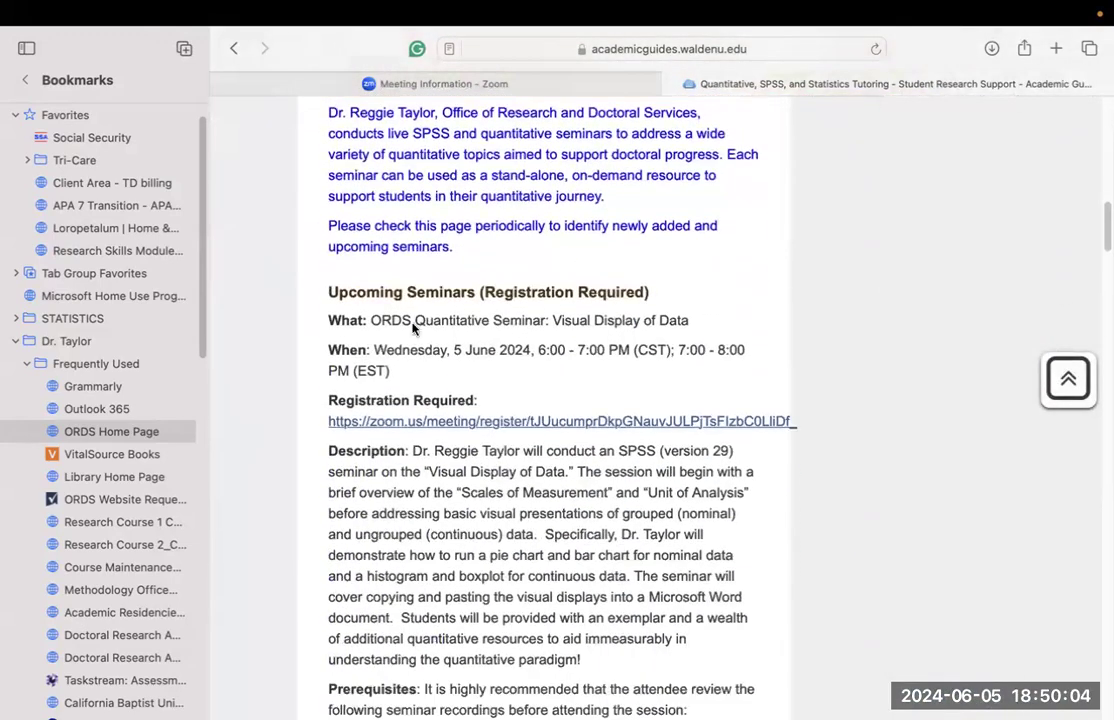
drag(329, 291, 489, 301)
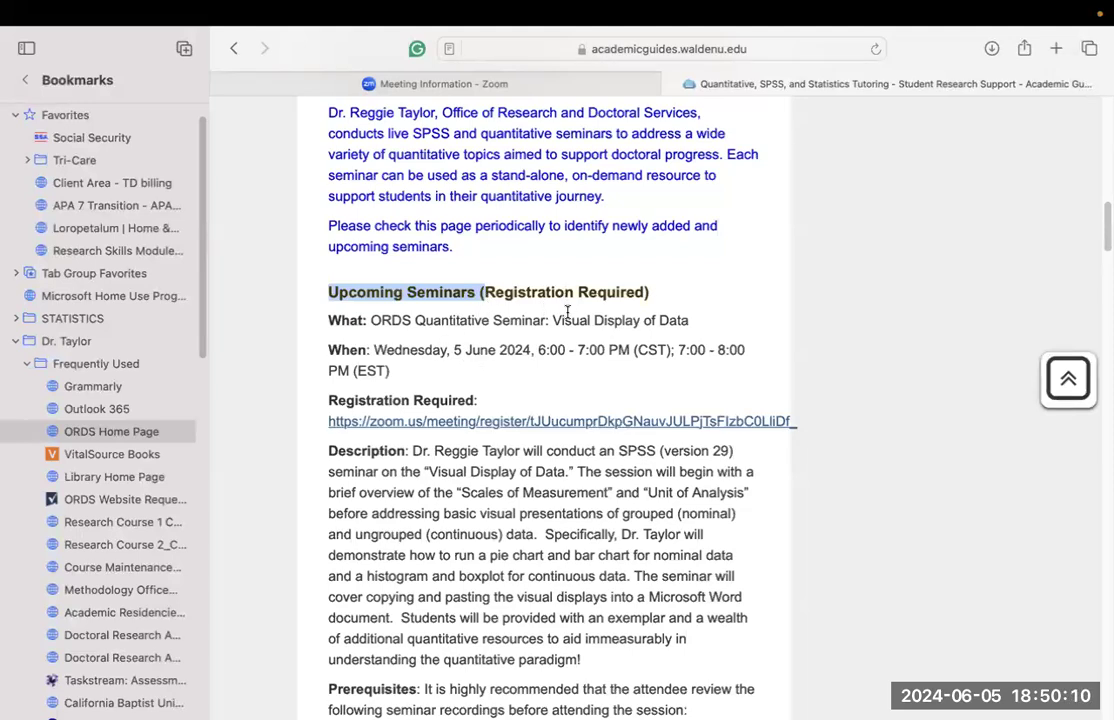
Find the 12 June 2024 upcoming seminar, enlarge the page, and highlight its title, Descriptive Statistics
scroll(553, 316, down, 10)
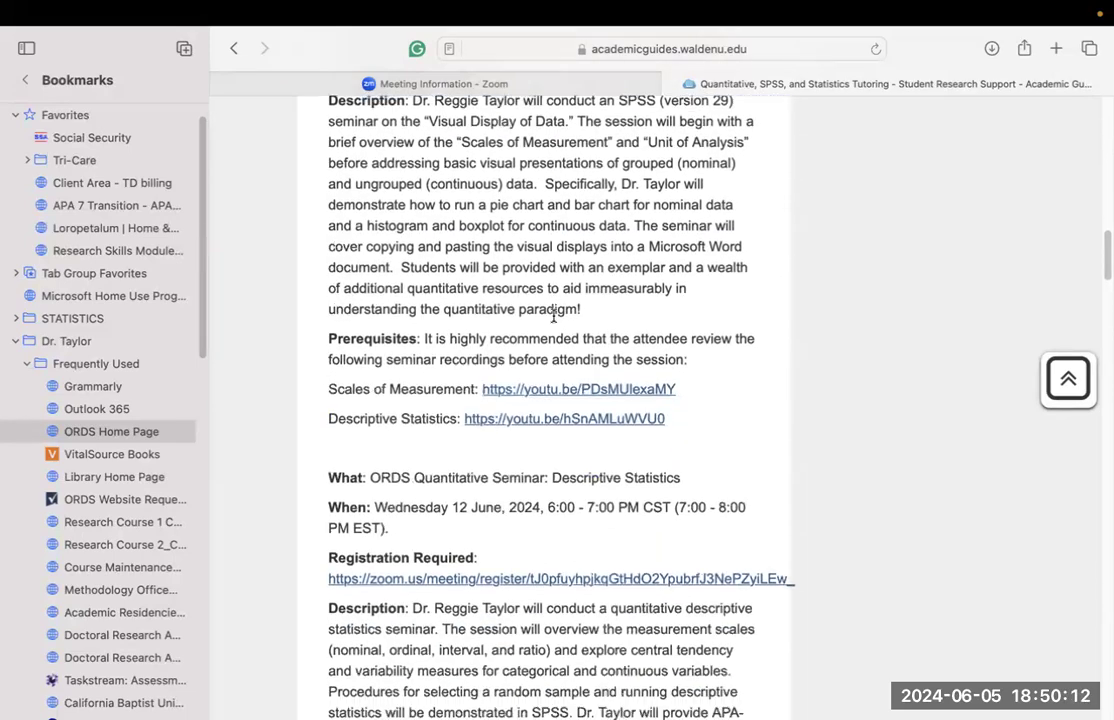
scroll(553, 316, down, 3)
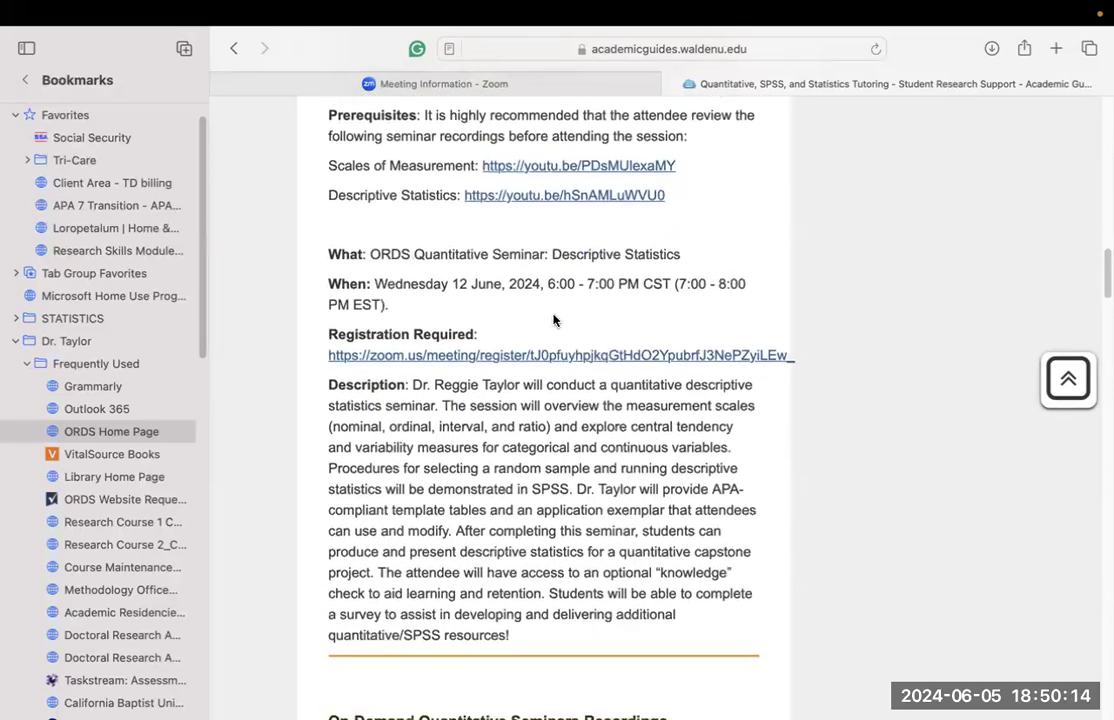
scroll(414, 258, up, 5)
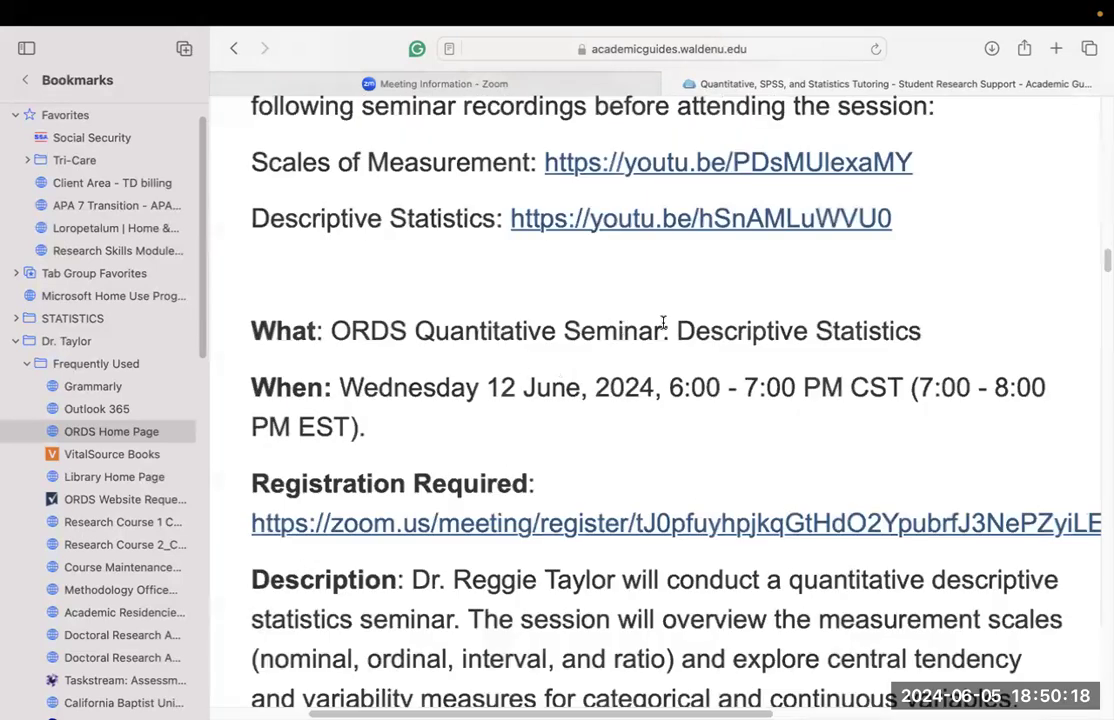
drag(676, 331, 928, 326)
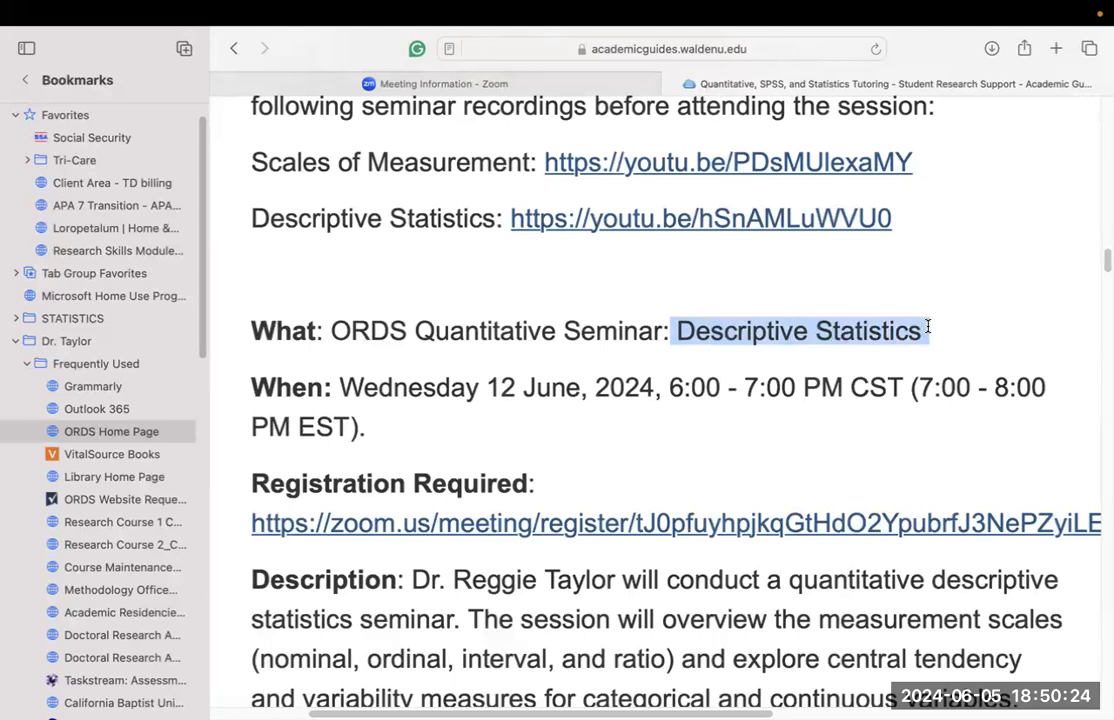
Read the Descriptive Statistics seminar description and look through the full list of On-Demand Quantitative Seminars Recordings
scroll(714, 378, down, 4)
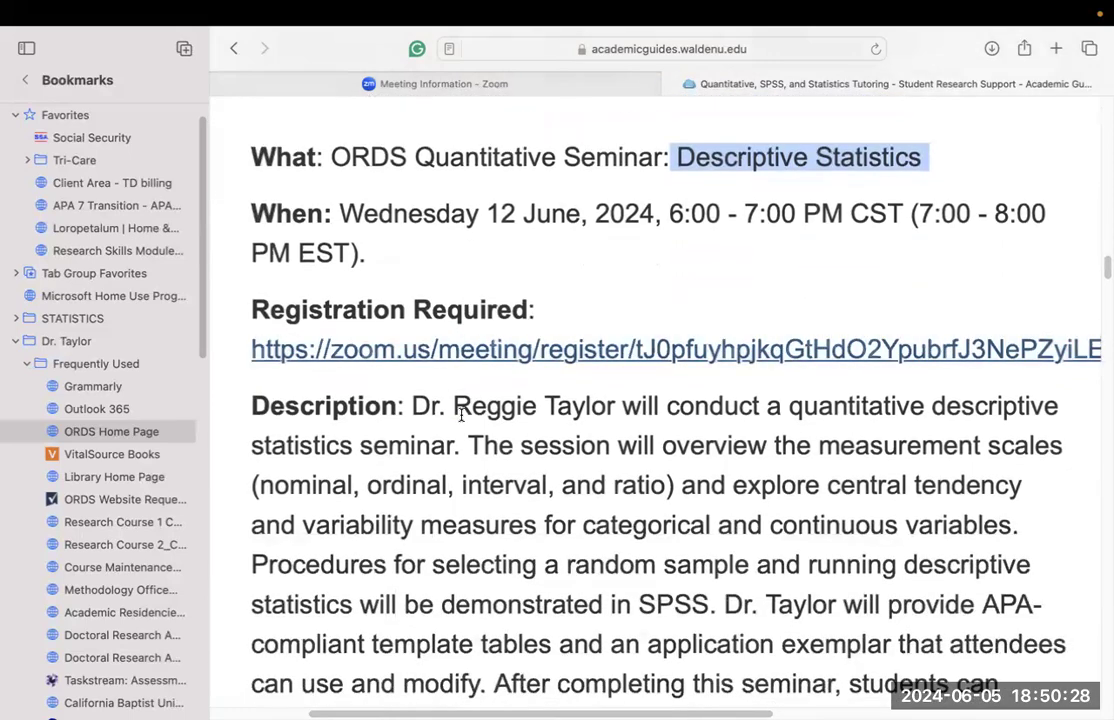
scroll(616, 193, down, 8)
scroll(572, 515, down, 9)
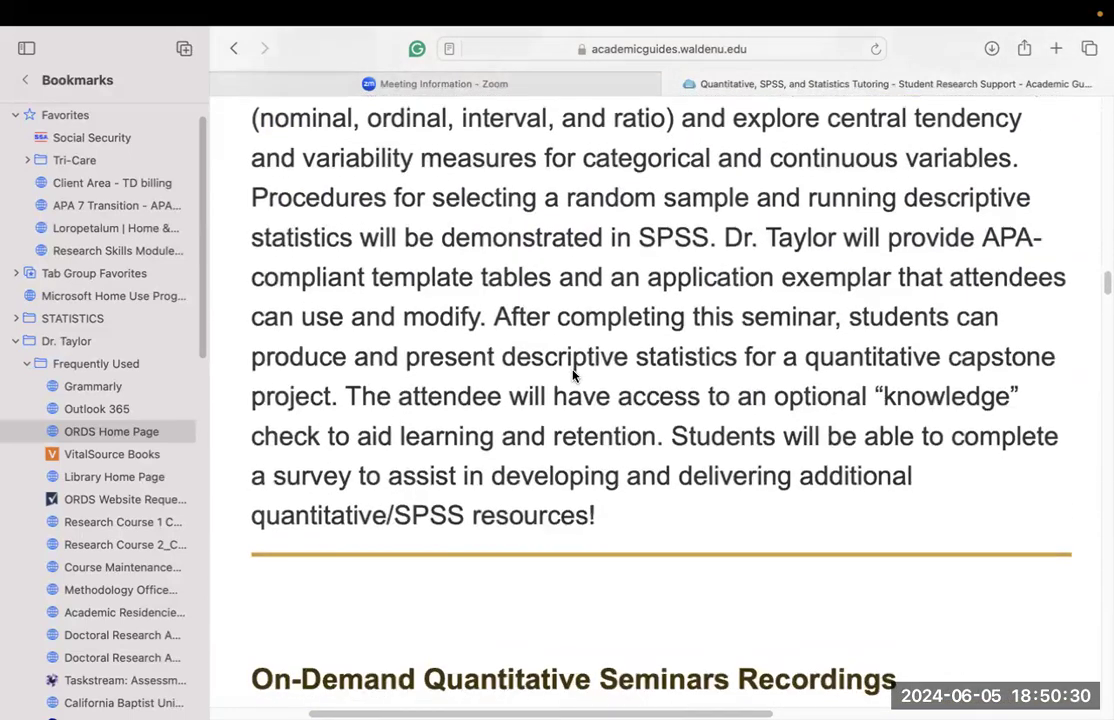
scroll(573, 376, down, 4)
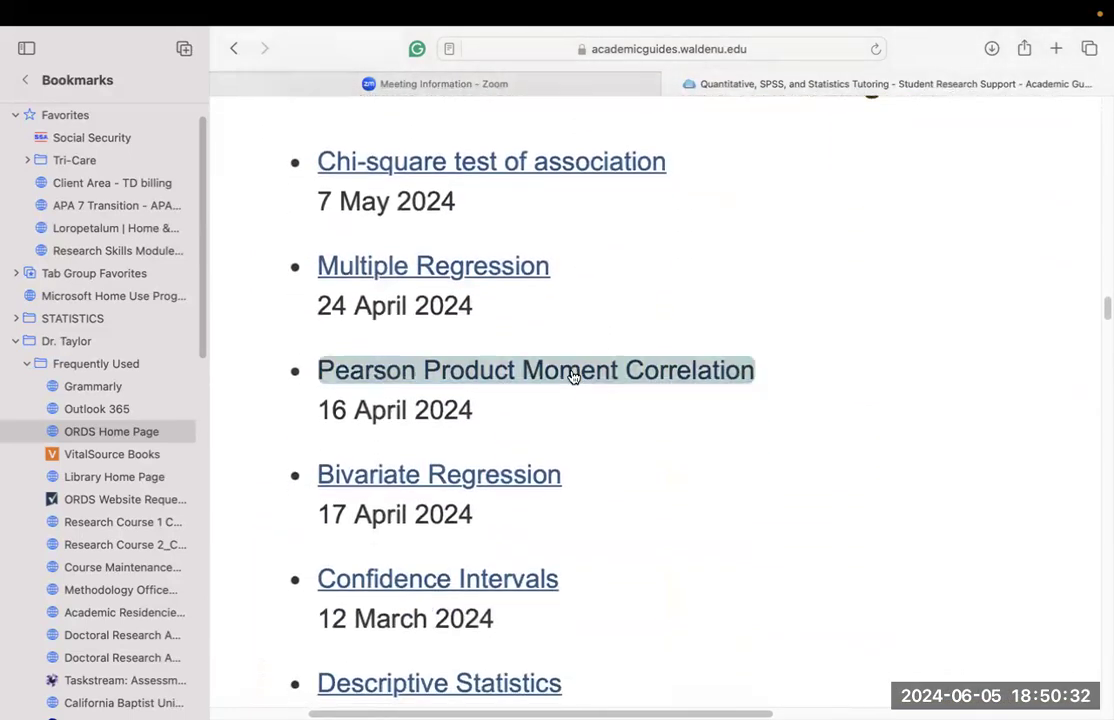
scroll(557, 277, up, 2)
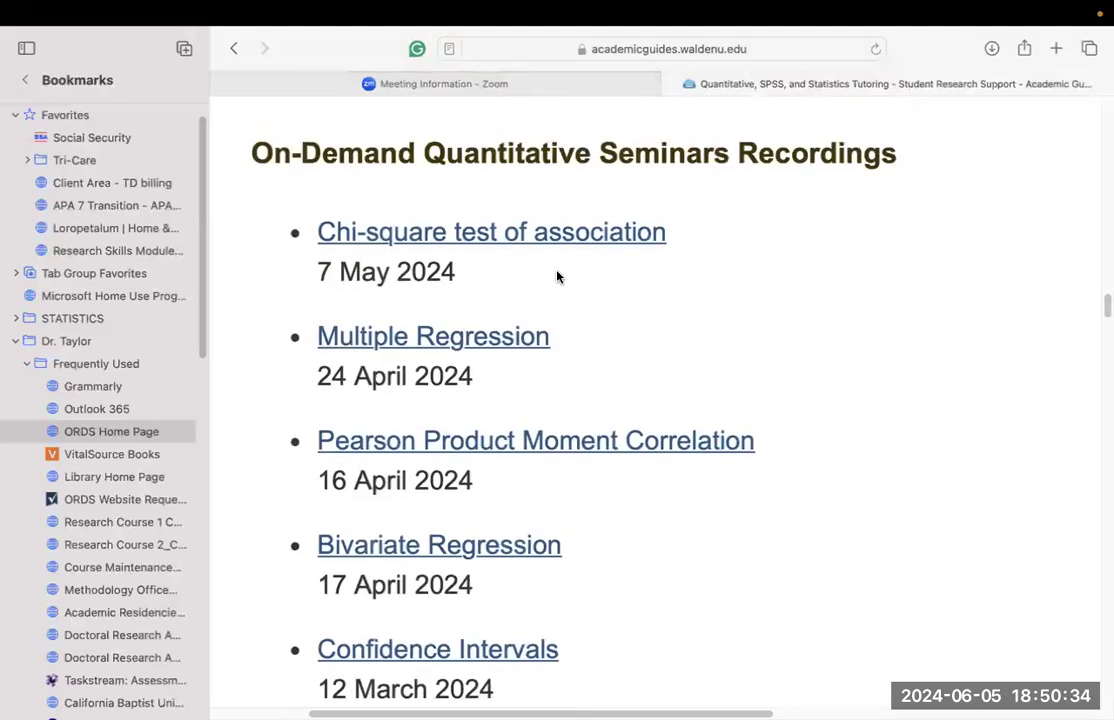
scroll(557, 277, down, 4)
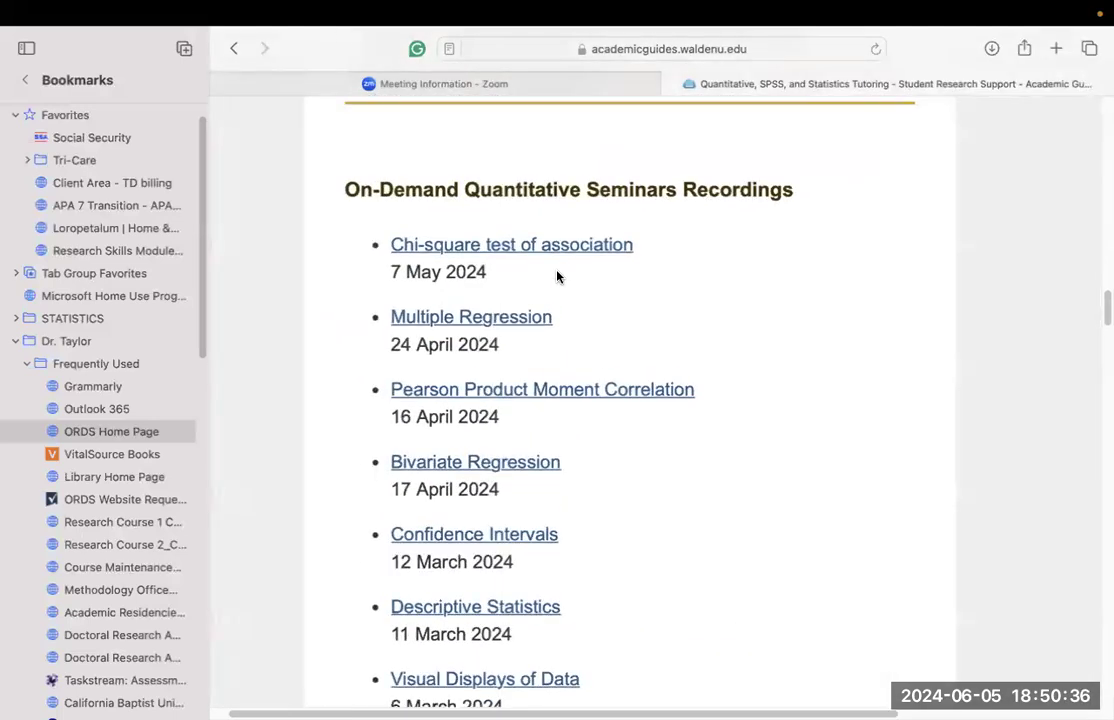
scroll(557, 277, down, 15)
scroll(557, 277, down, 20)
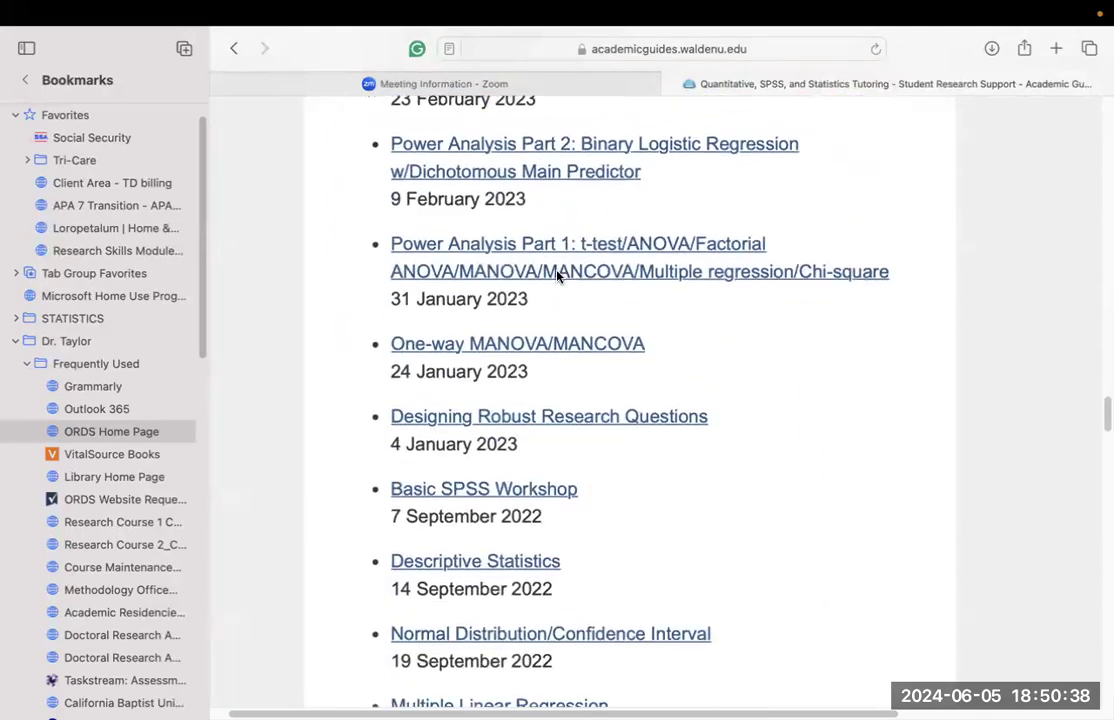
scroll(557, 277, down, 4)
scroll(557, 278, up, 6)
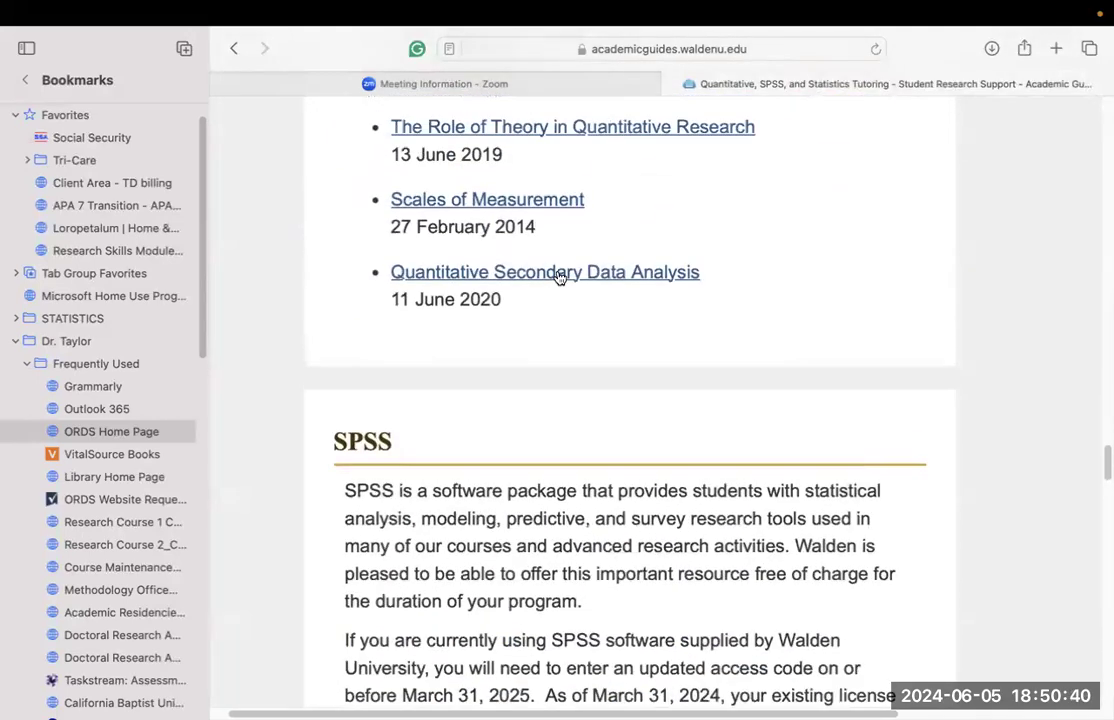
In the recordings list, highlight the 27 February 2014 Scales of Measurement title and find the 14 September 2022 Descriptive Statistics recording
click(524, 300)
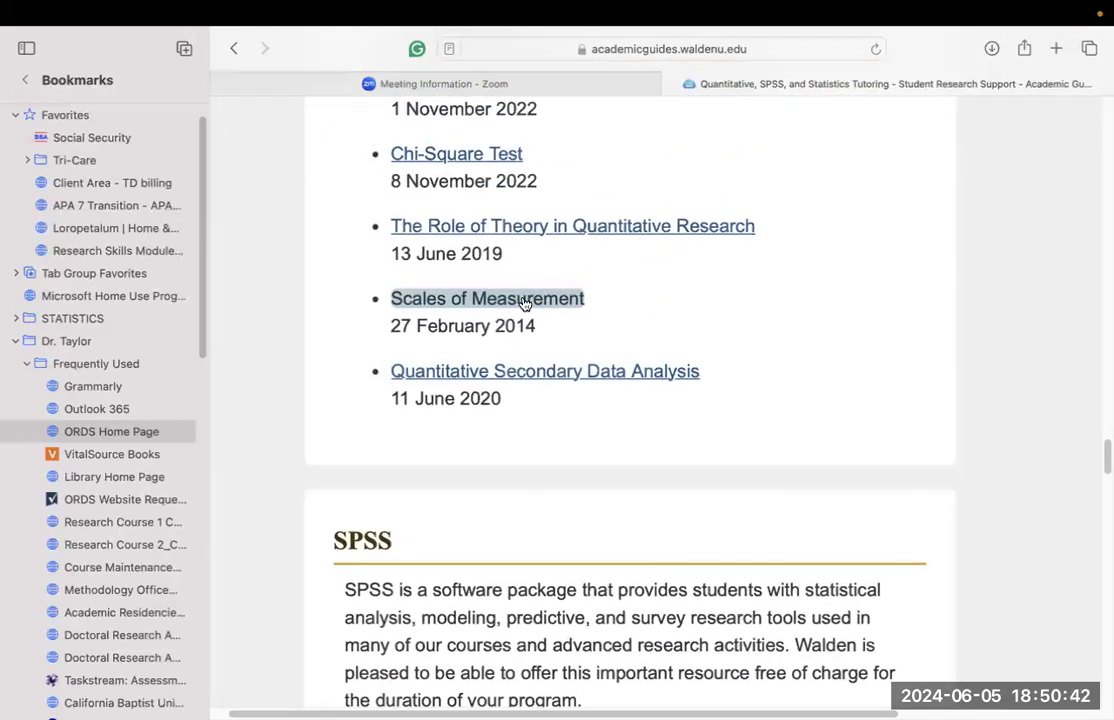
scroll(524, 303, up, 9)
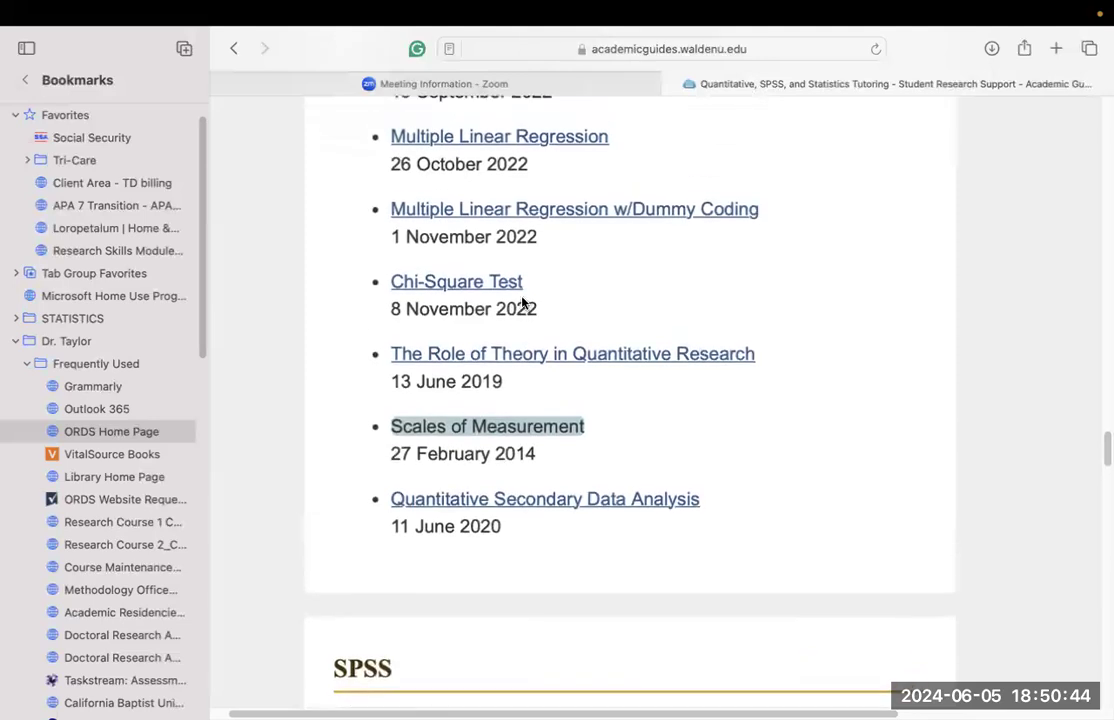
click(510, 319)
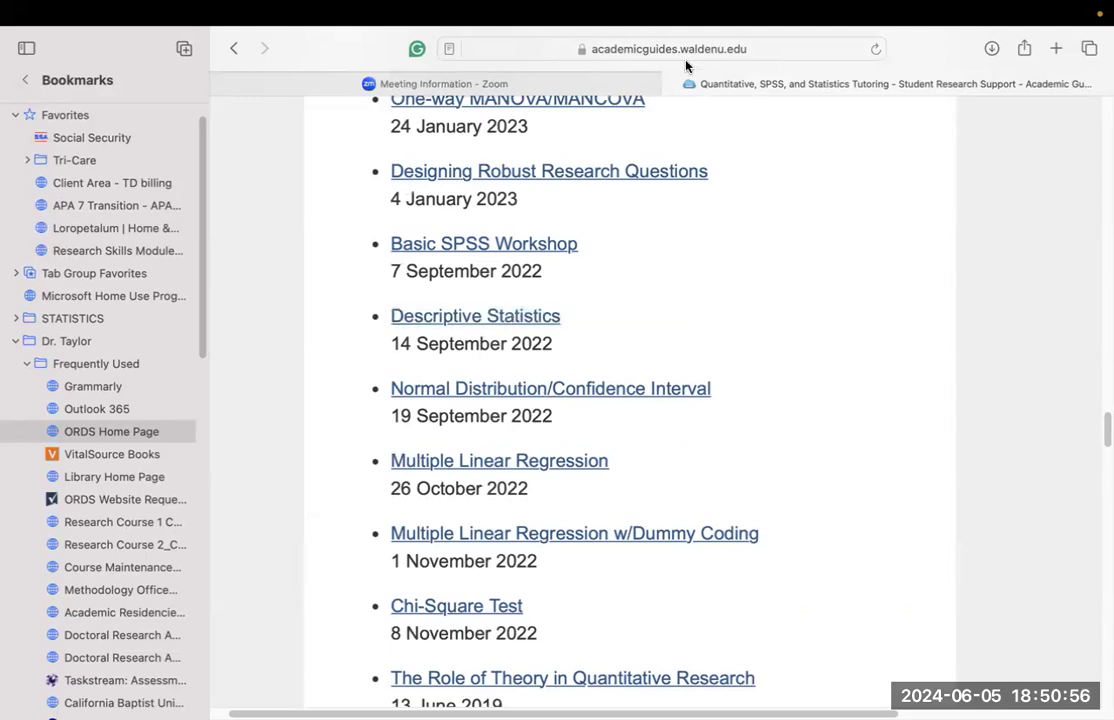
Find the March 2024 recordings and highlight the Visual Displays of Data title, followed by Descriptive Statistics, leaving nothing selected
scroll(632, 298, up, 5)
scroll(632, 298, up, 8)
scroll(632, 298, up, 7)
scroll(632, 298, up, 3)
triple_click(542, 321)
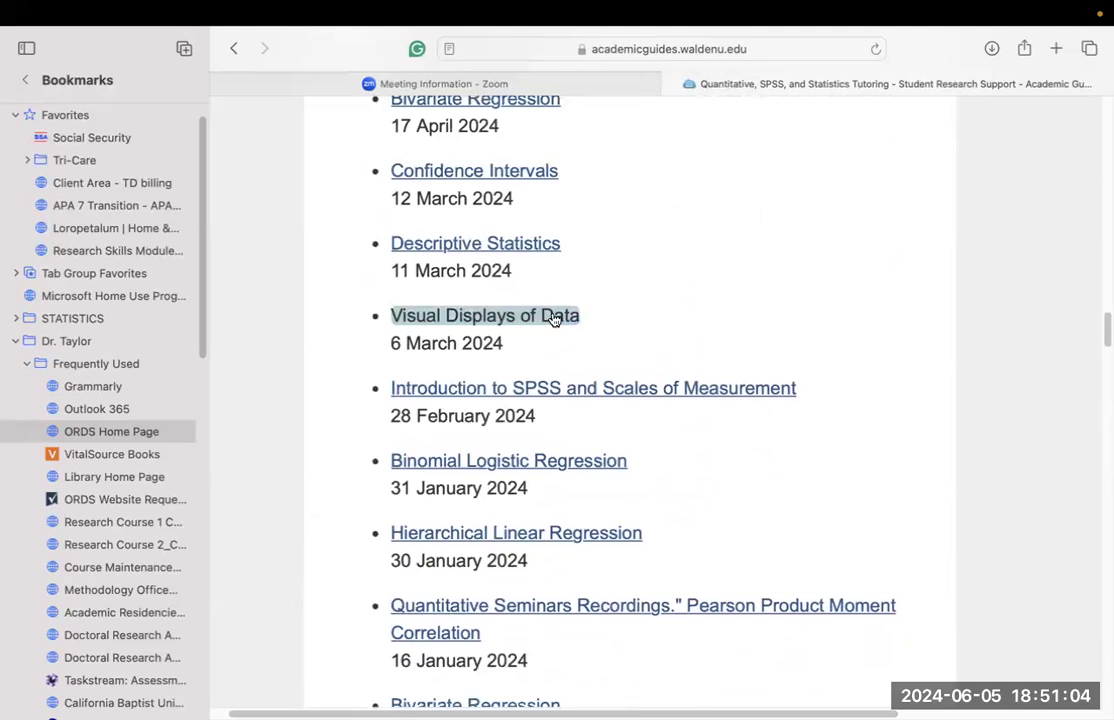
click(452, 358)
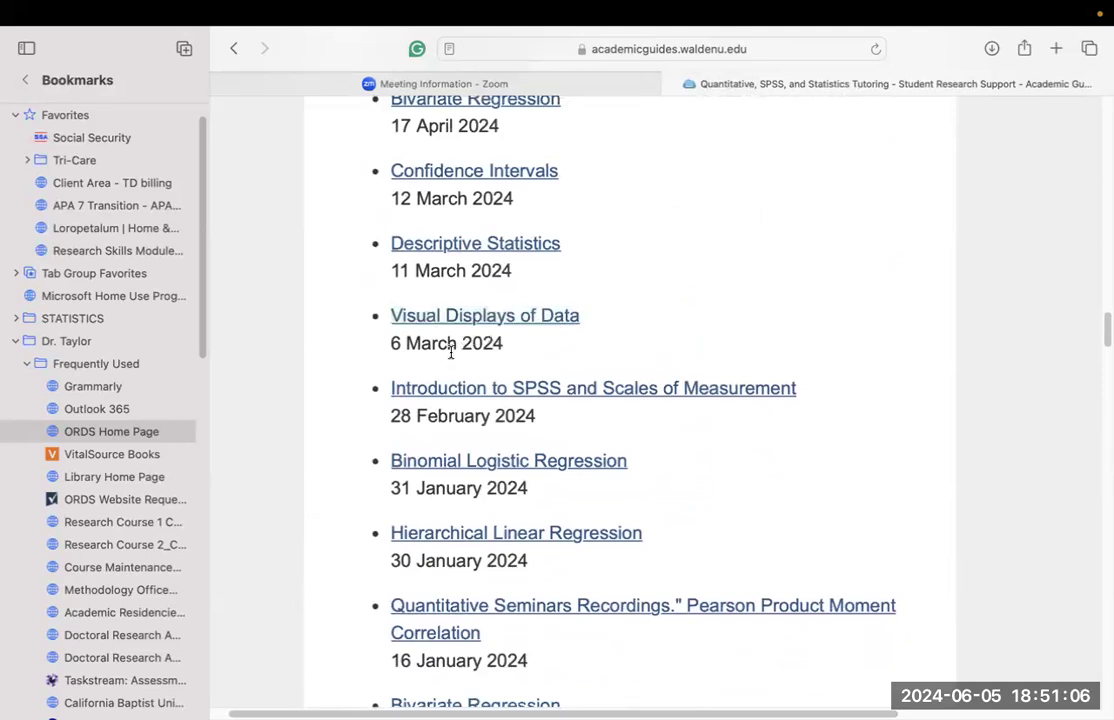
triple_click(477, 316)
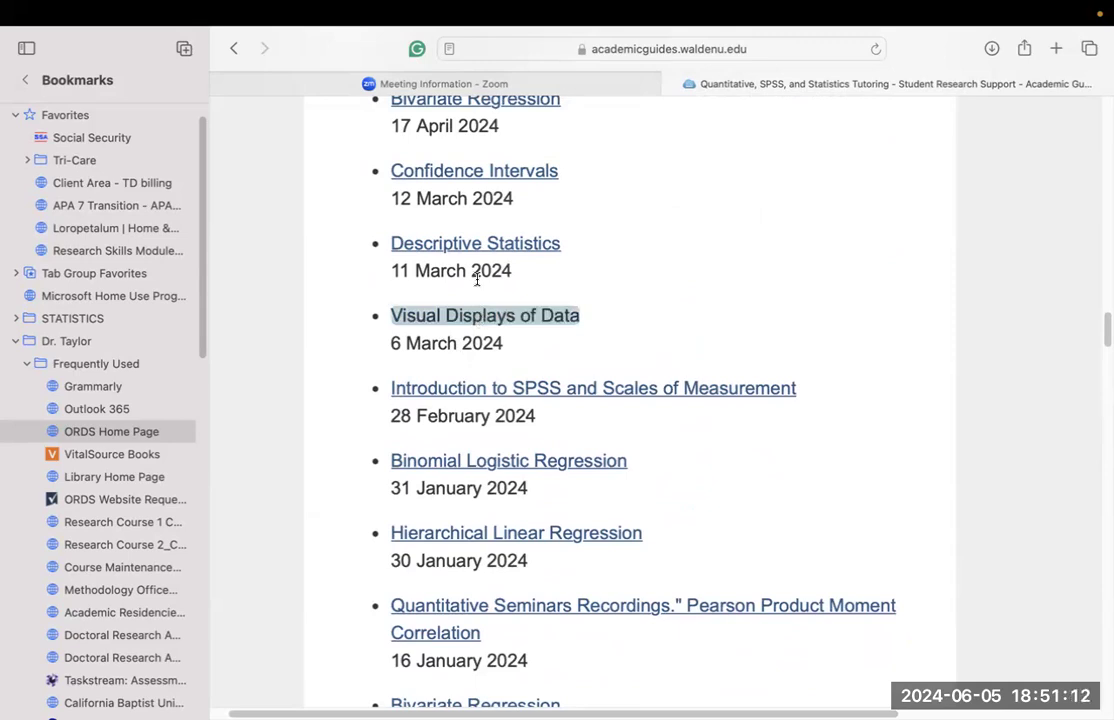
triple_click(491, 246)
click(704, 326)
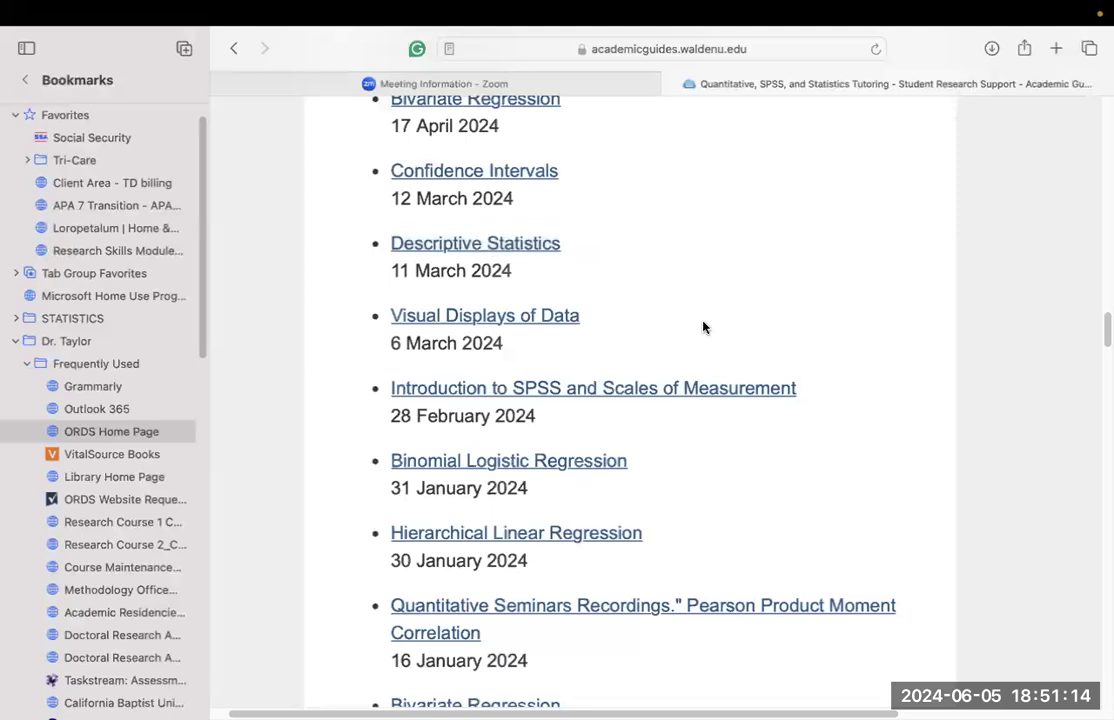
Highlight the recordings Bivariate Regression (17 January 2024), Repeated Measures T-Test and Instrumentation/Scales/Measurement in turn, leaving nothing selected
scroll(704, 326, down, 5)
triple_click(704, 326)
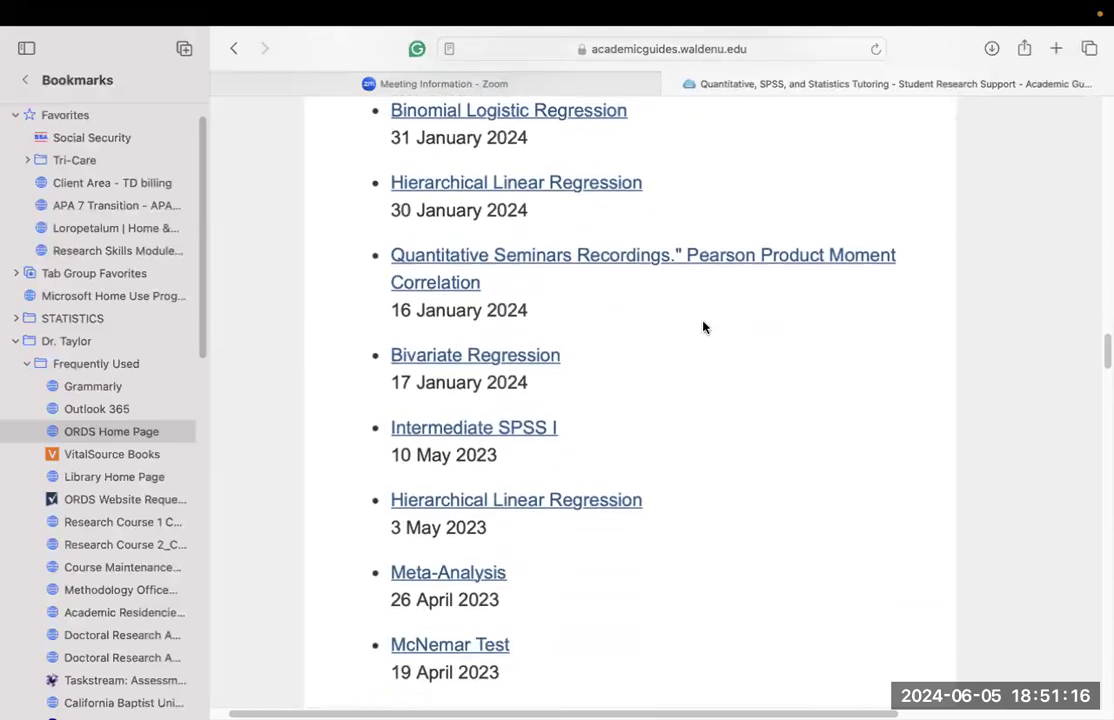
triple_click(538, 360)
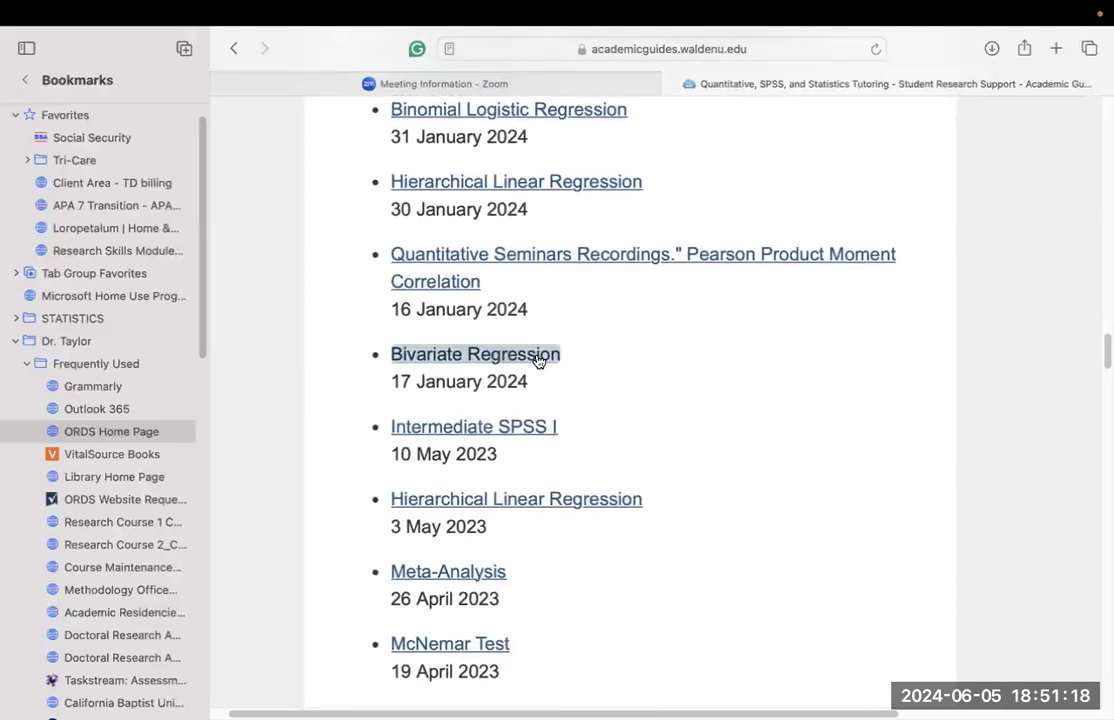
scroll(538, 360, down, 8)
triple_click(512, 236)
triple_click(520, 306)
click(498, 415)
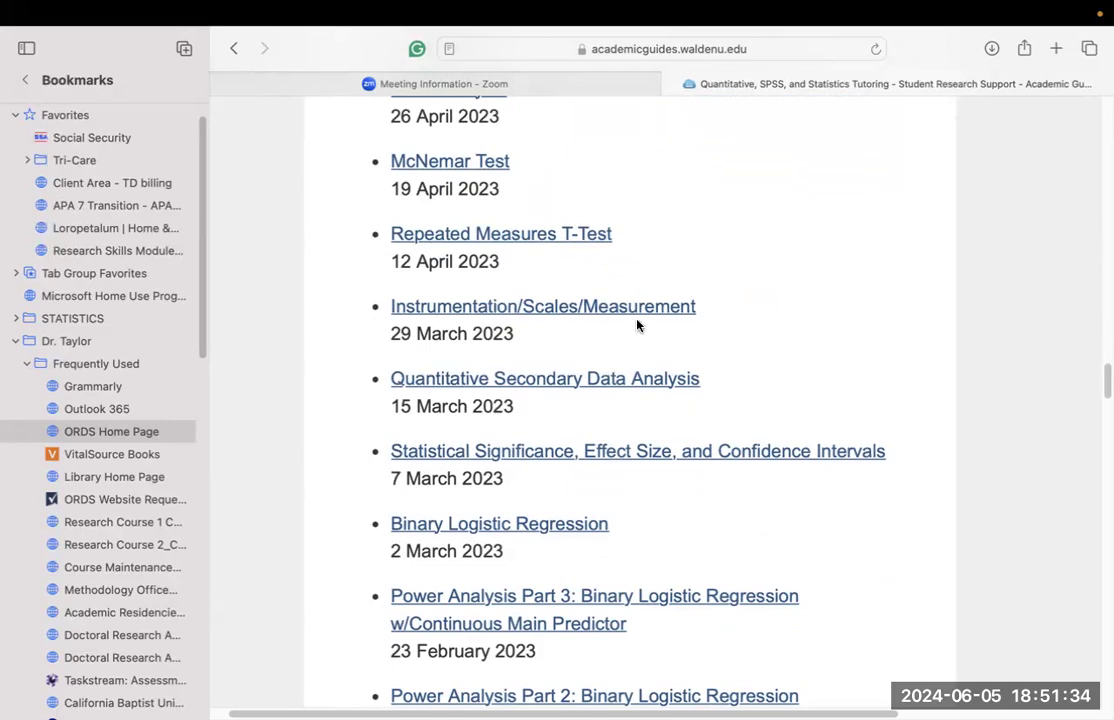
Return to the start of the On-Demand Quantitative Seminars Recordings list and copy the page's full web address
scroll(637, 318, up, 10)
click(636, 50)
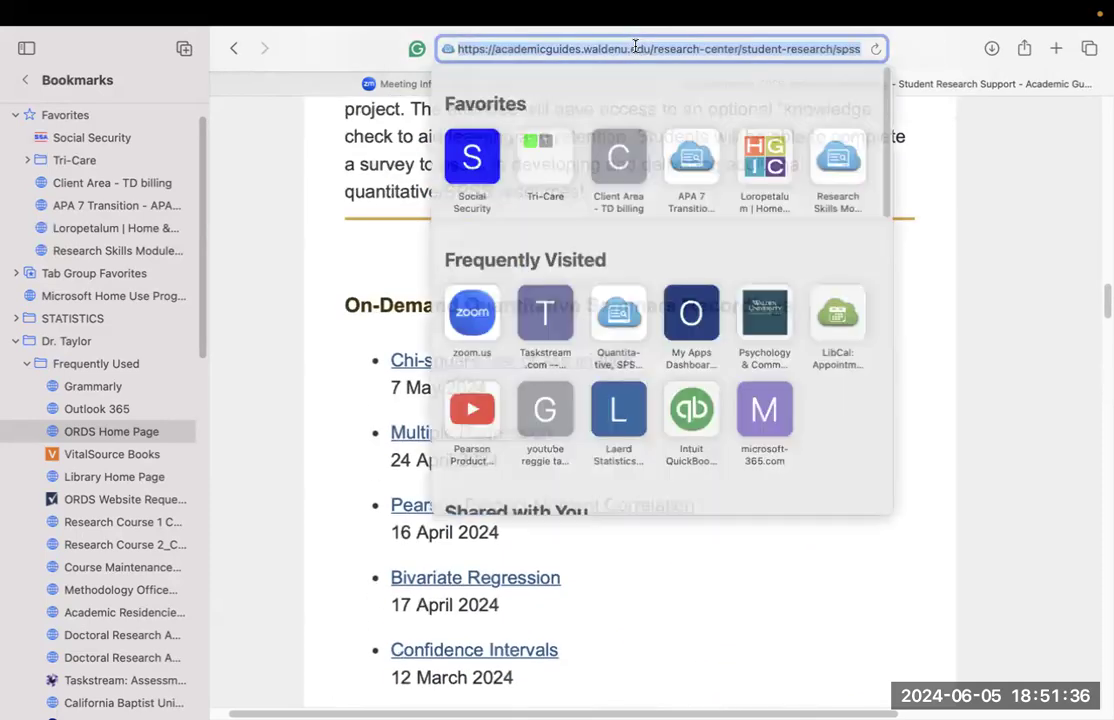
right_click(636, 47)
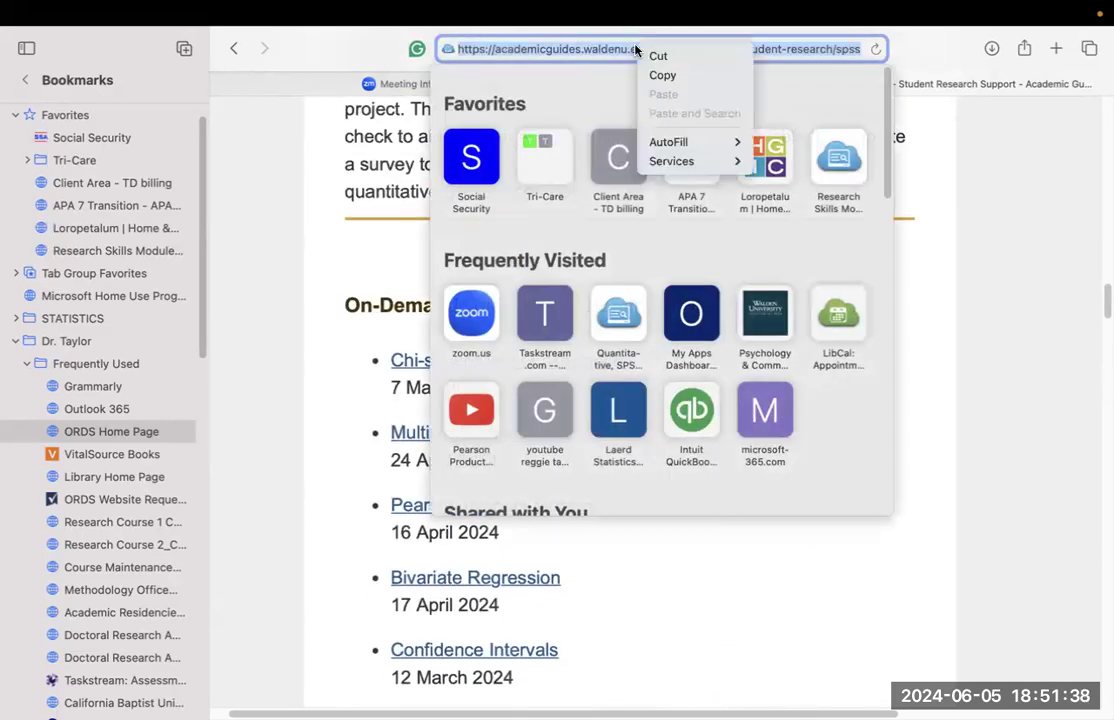
click(665, 73)
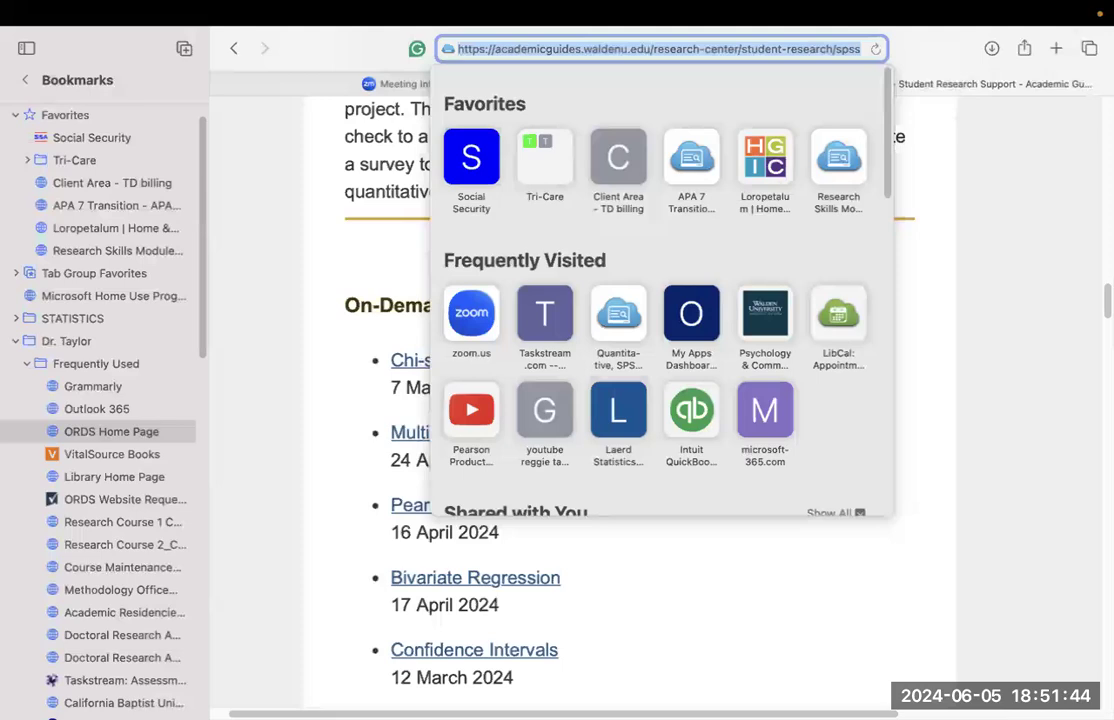
key(Escape)
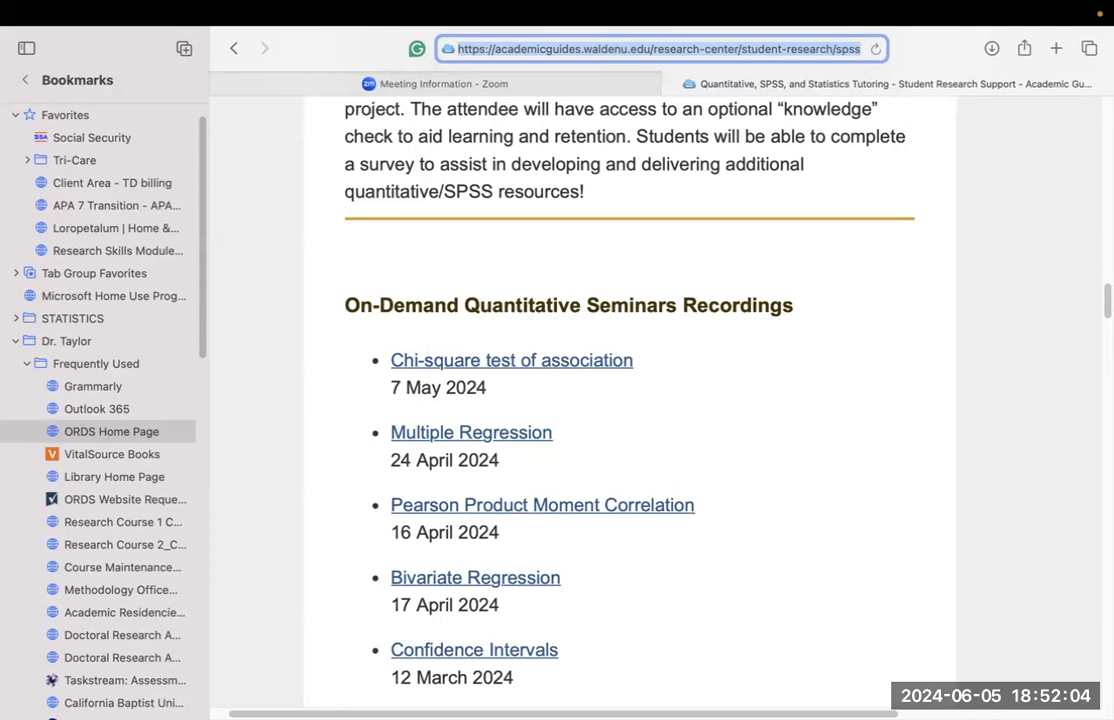
Switch to Preview, save Visual Displays of Data Exemplar, and export it as a PDF to the Desktop under the same name
click(683, 690)
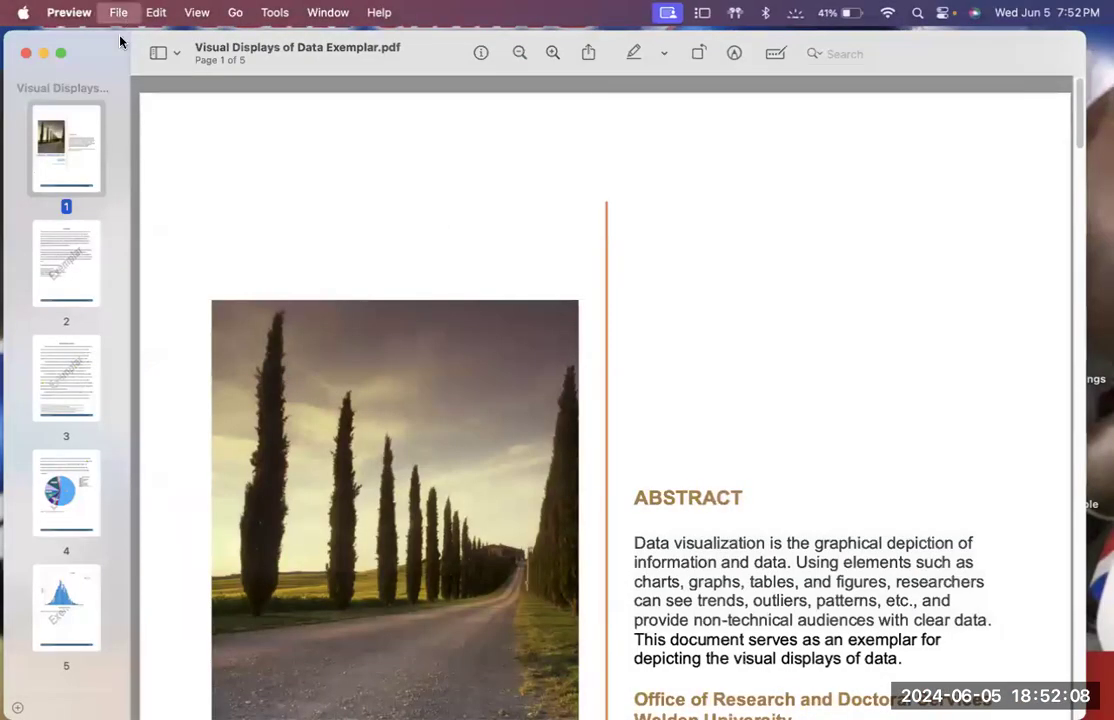
click(118, 12)
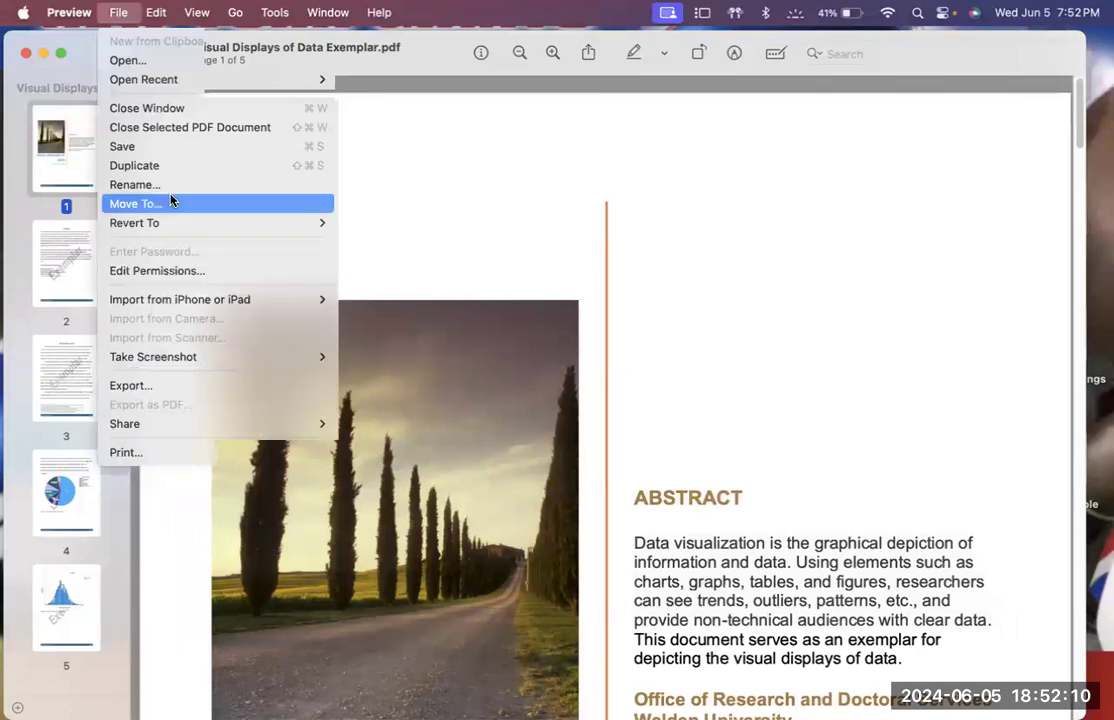
click(186, 152)
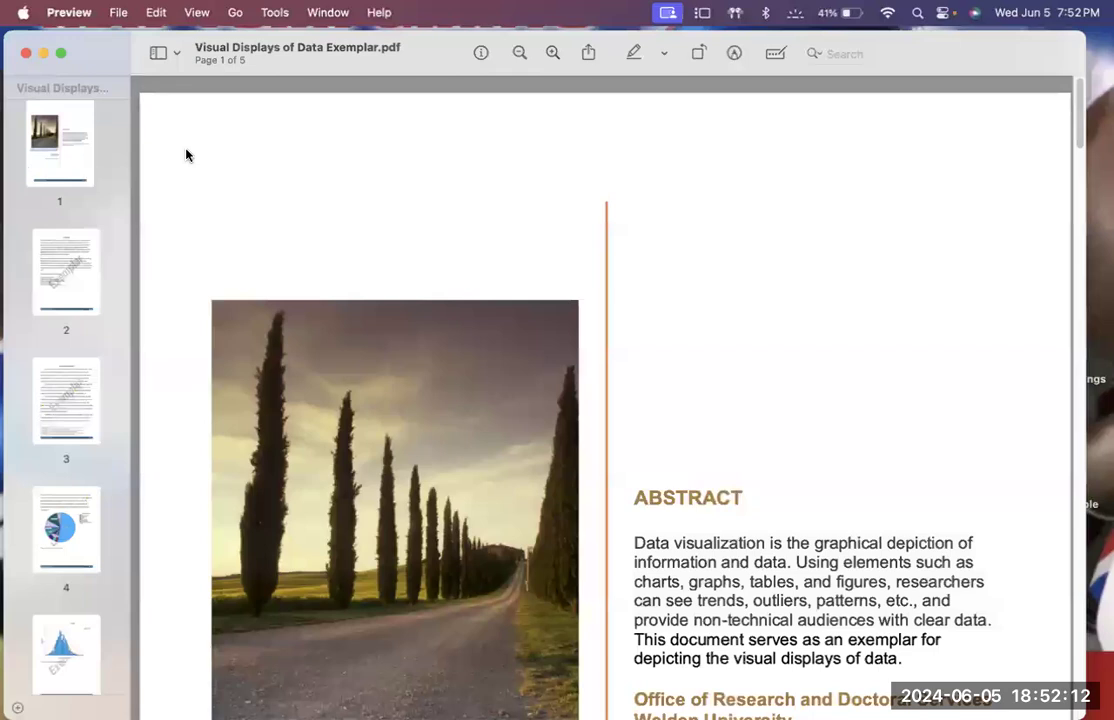
click(116, 13)
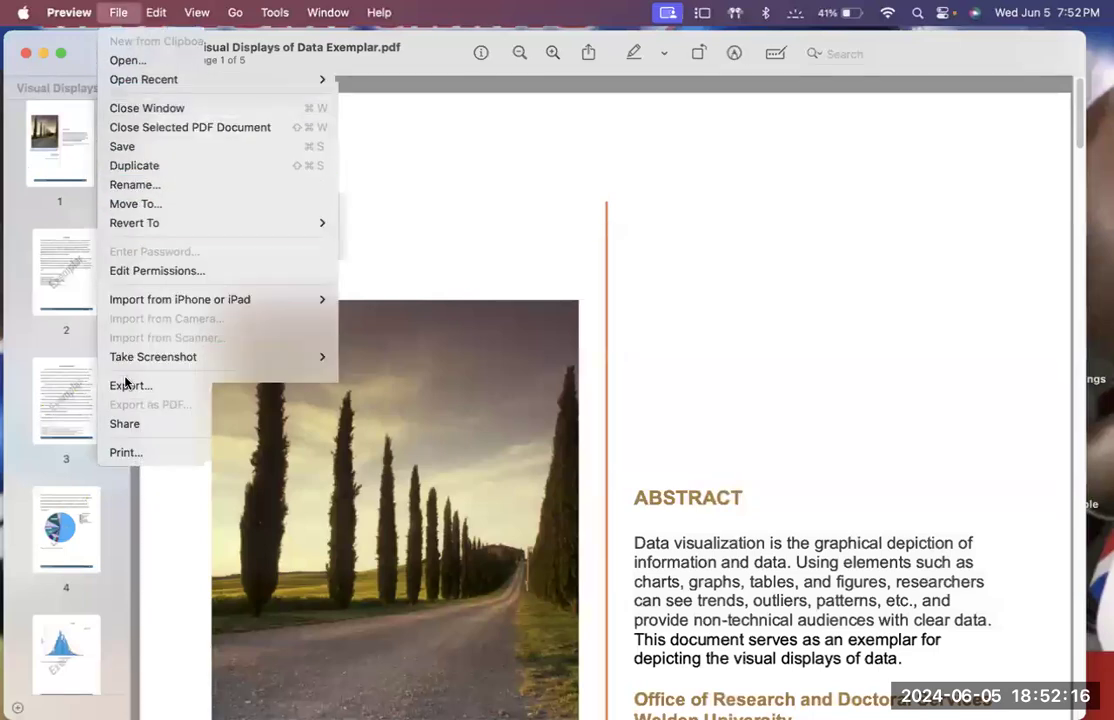
click(125, 387)
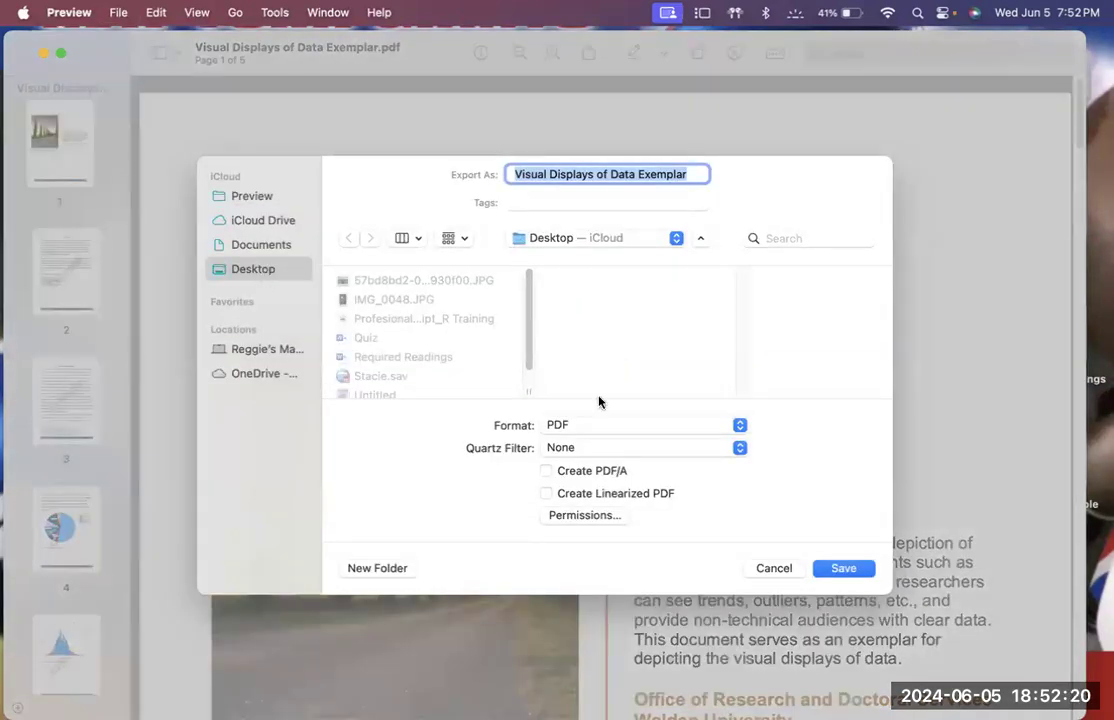
click(860, 568)
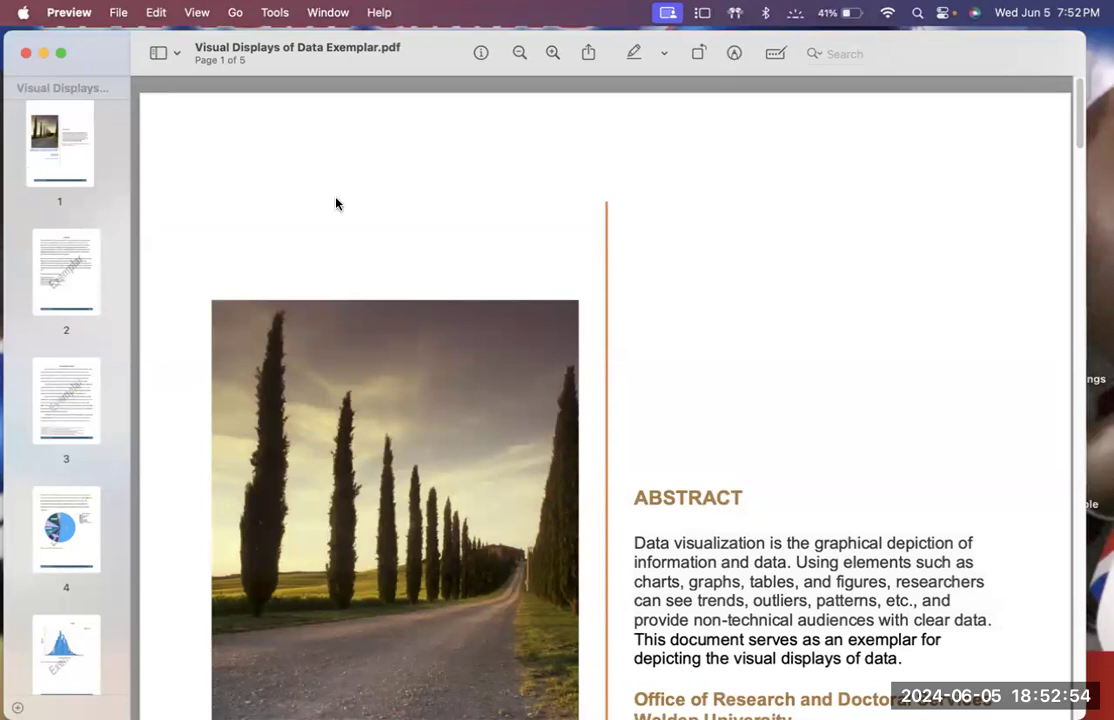
Close the exemplar PDF and the untitled source of stress pie chart, deleting the unsaved chart image
click(24, 54)
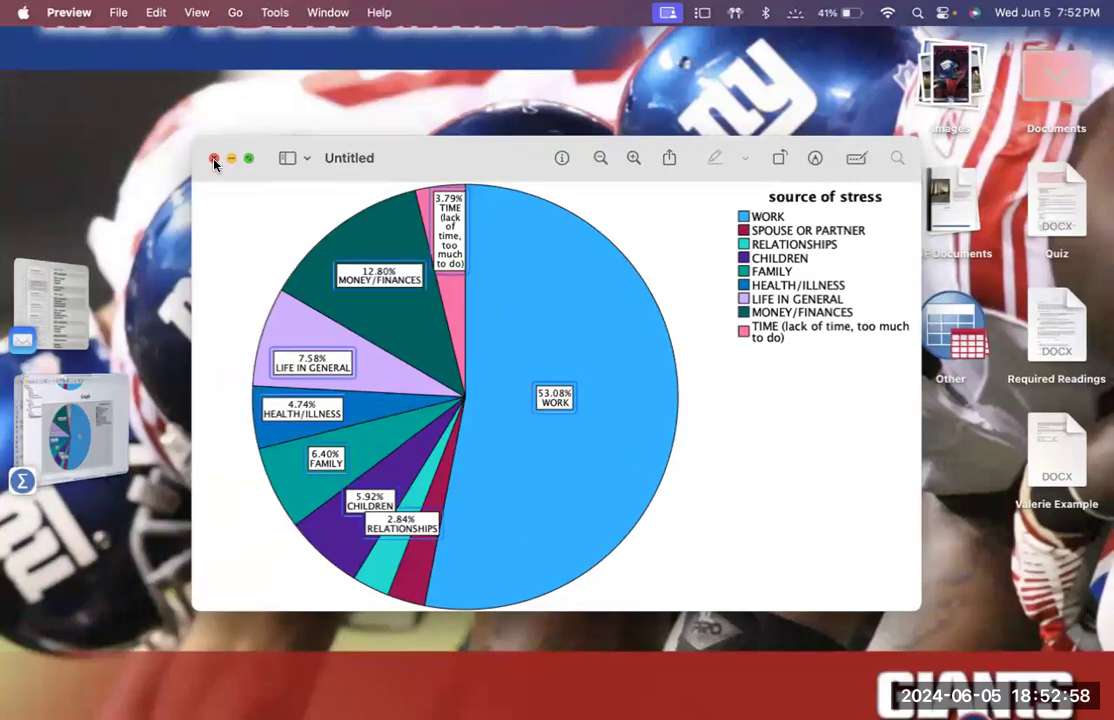
click(214, 160)
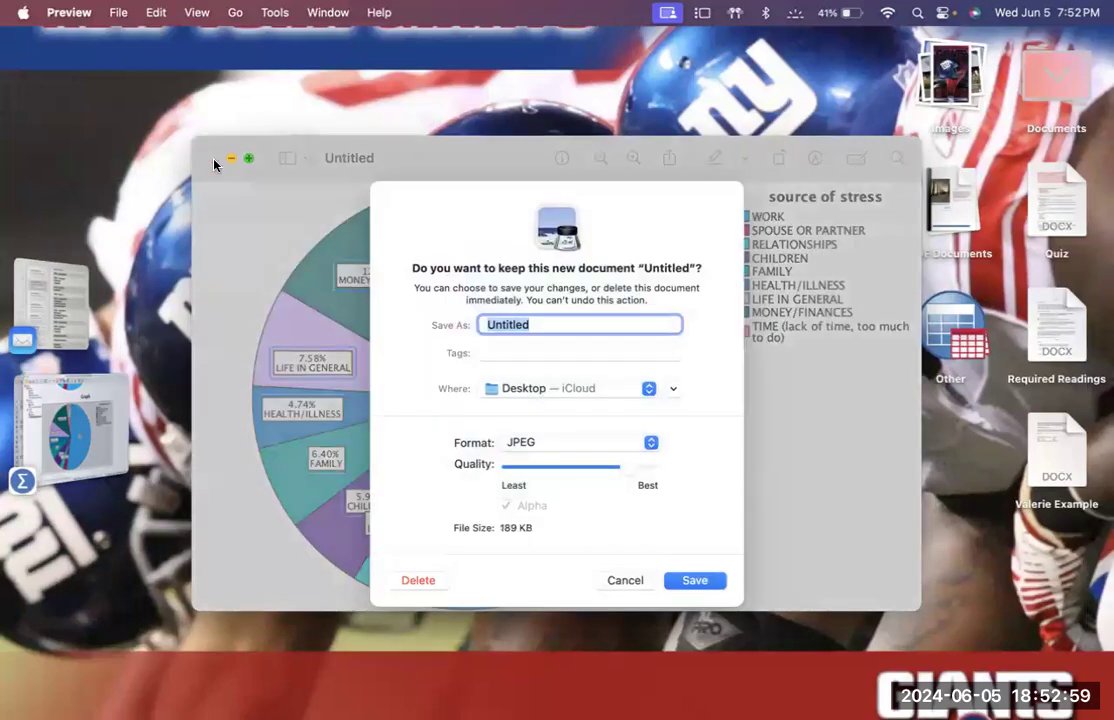
click(627, 582)
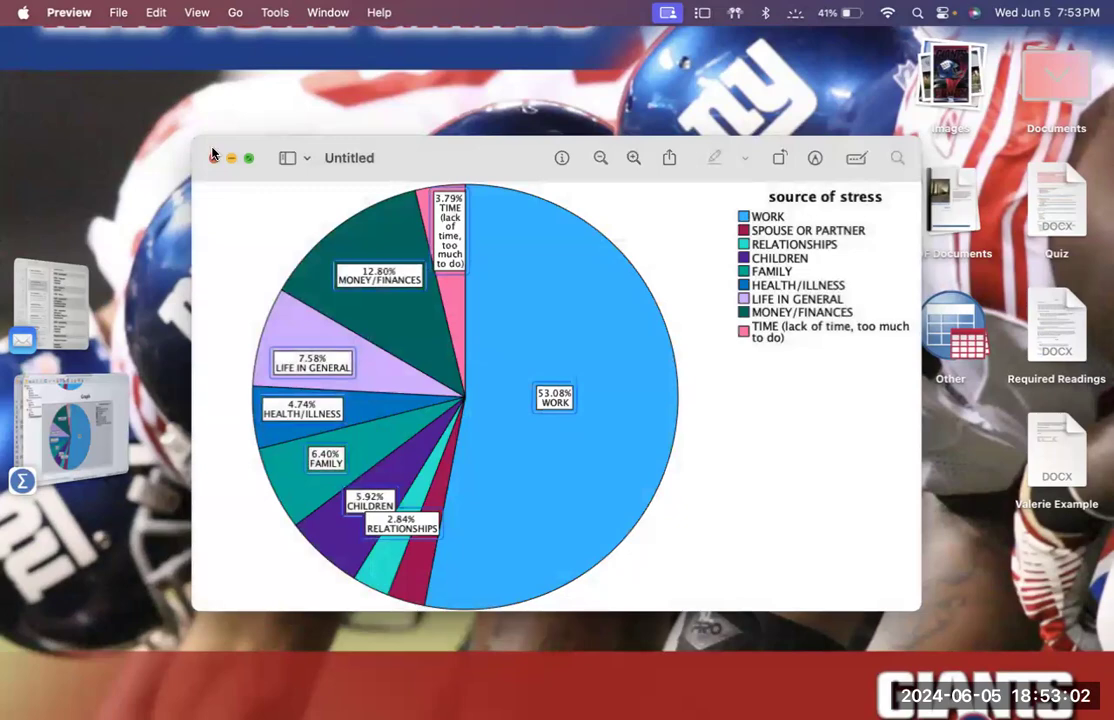
click(213, 158)
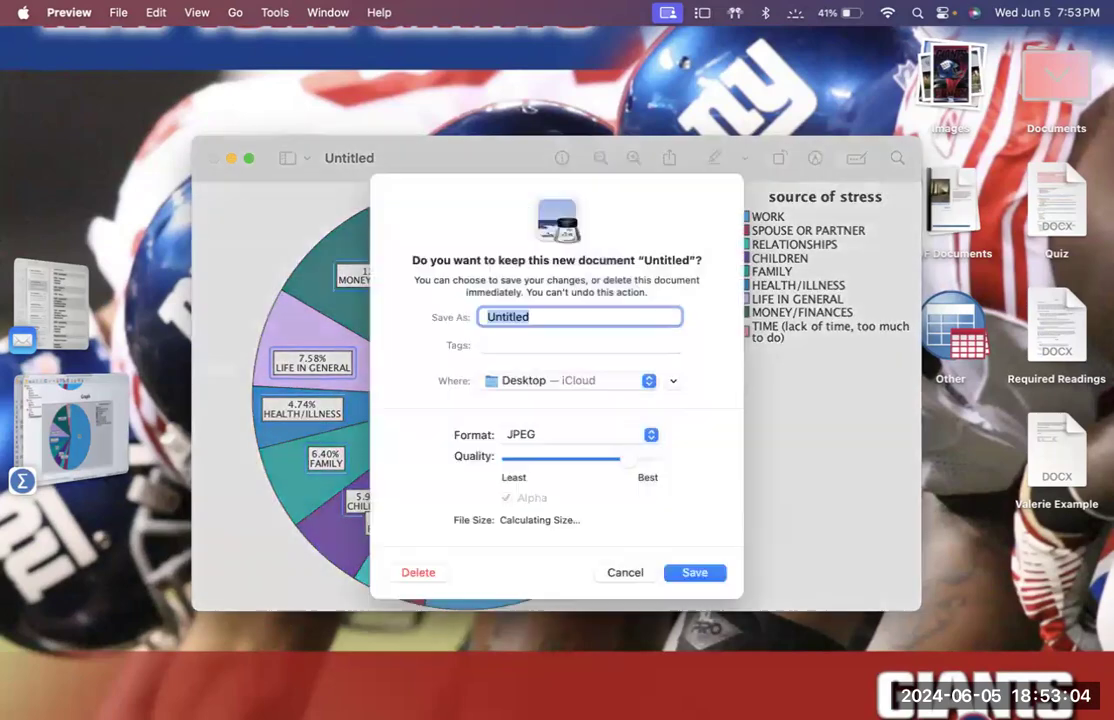
click(412, 580)
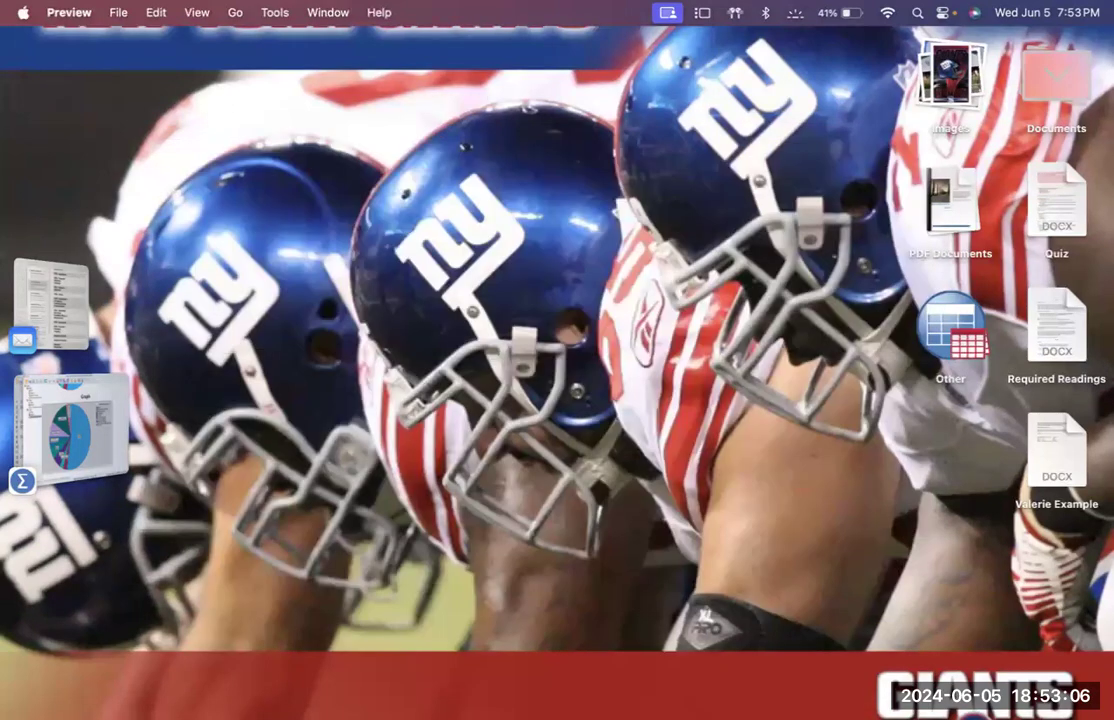
Switch to the Visual Displays of Data_2024 presentation in PowerPoint and start saving a copy of it
click(729, 673)
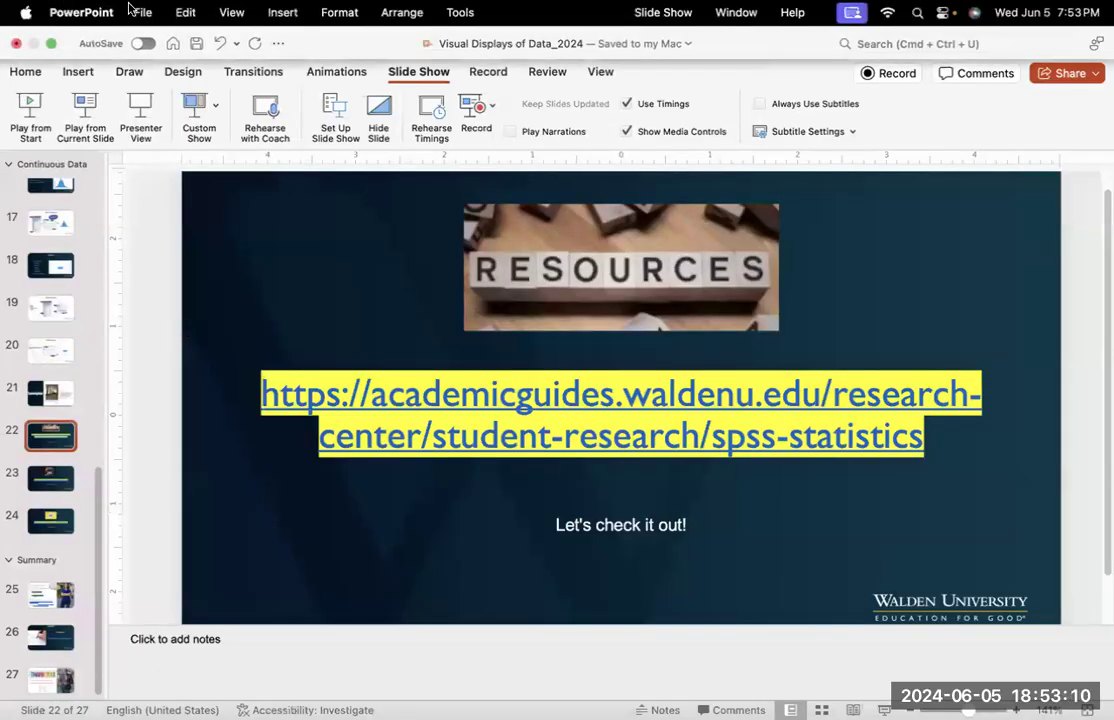
click(141, 14)
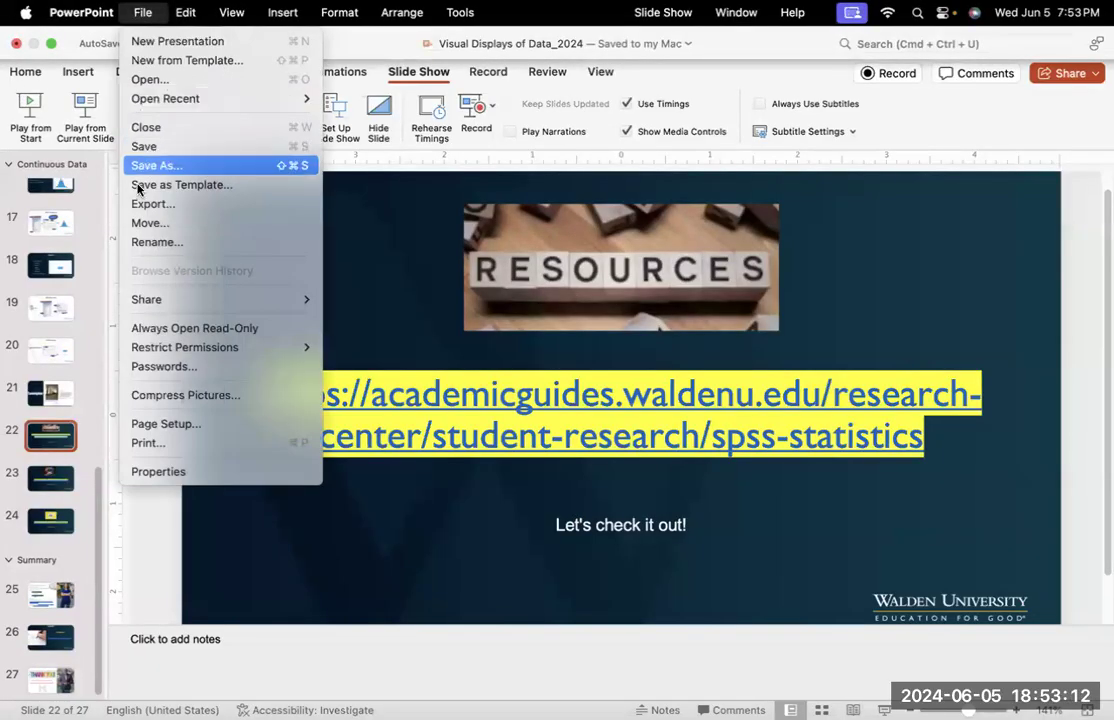
click(150, 168)
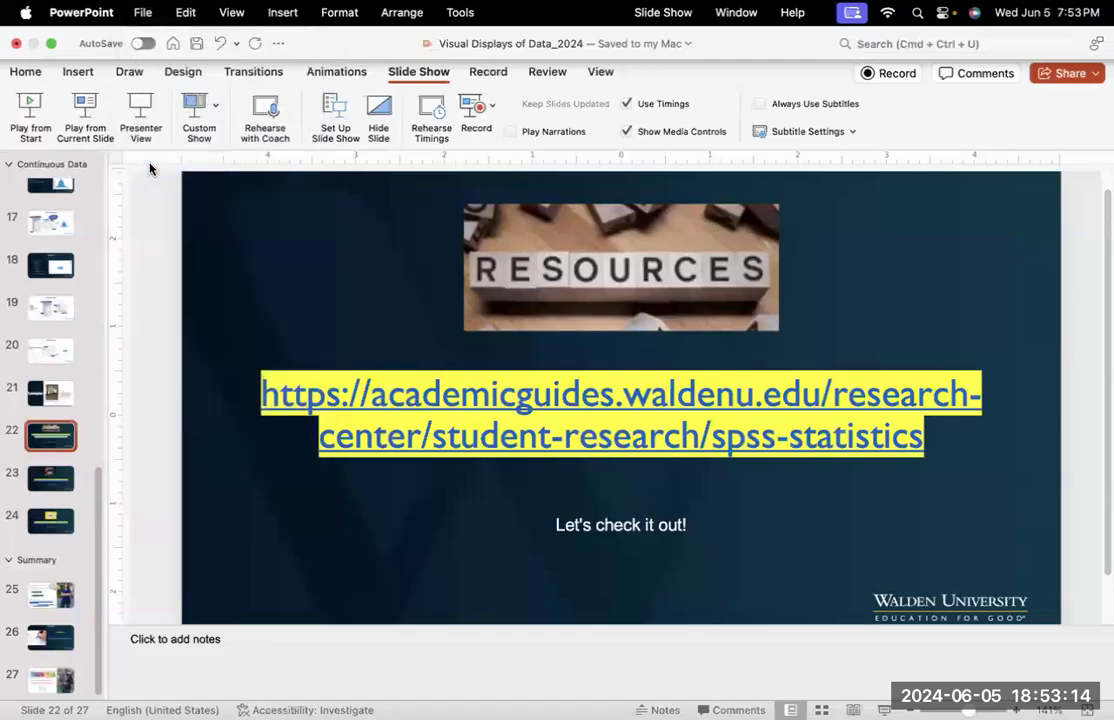